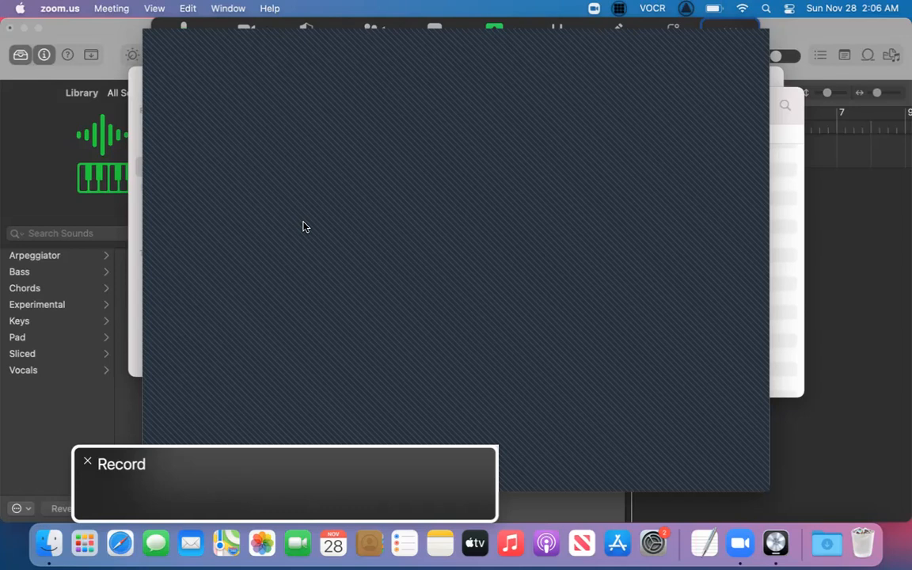
Switch to Logic Pro and create a new empty project.
key("super+Tab")
key("super+Tab")
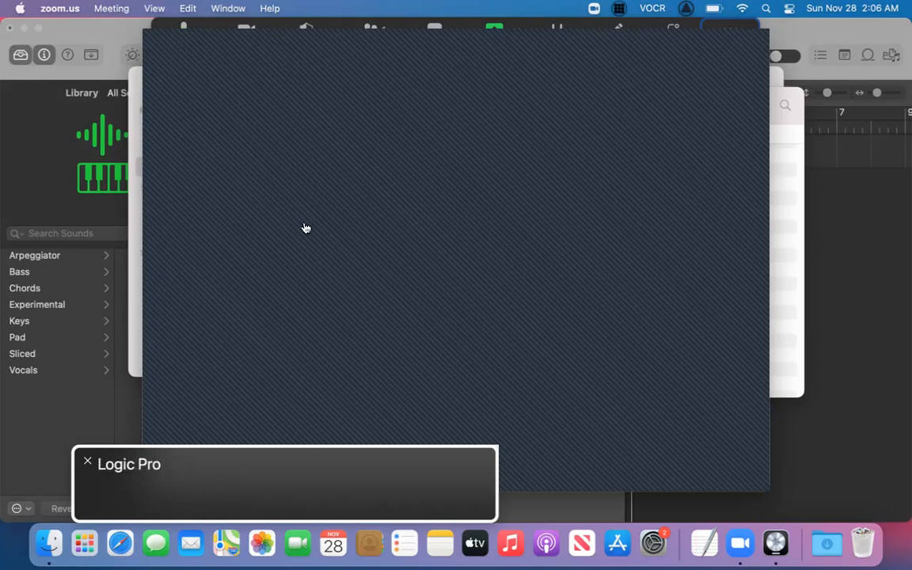
key("shift+super+n")
key("Tab")
key("Tab")
key("Return")
key("Tab")
key("shift+Tab")
key("space")
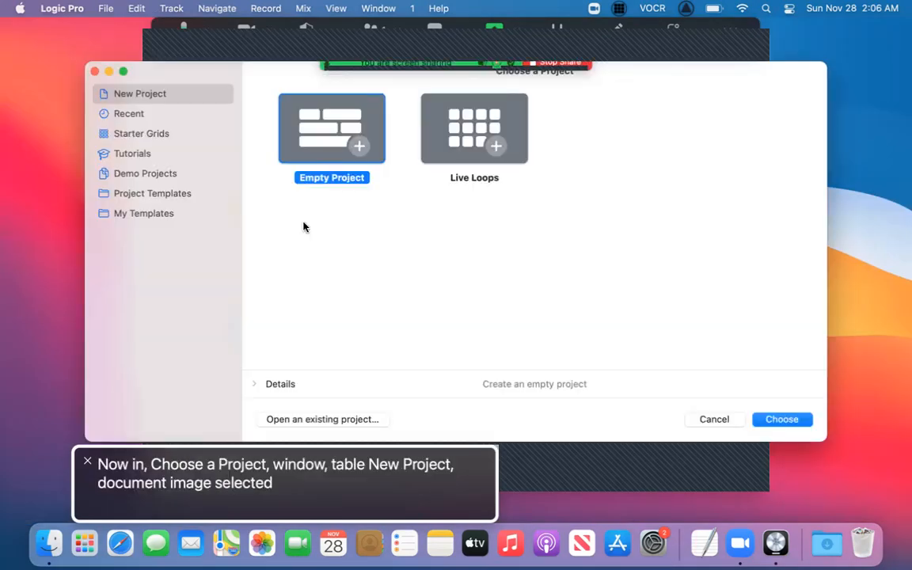
key("Tab")
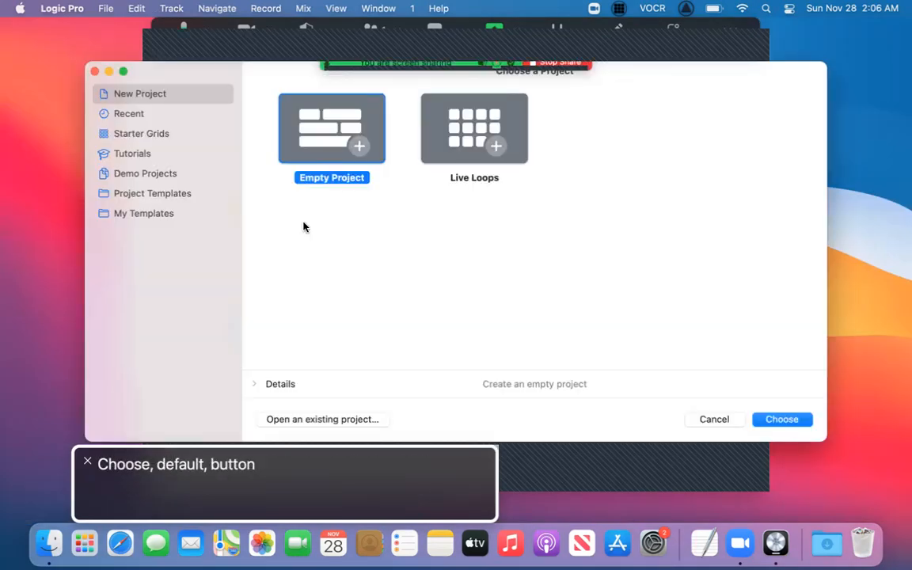
key("Return")
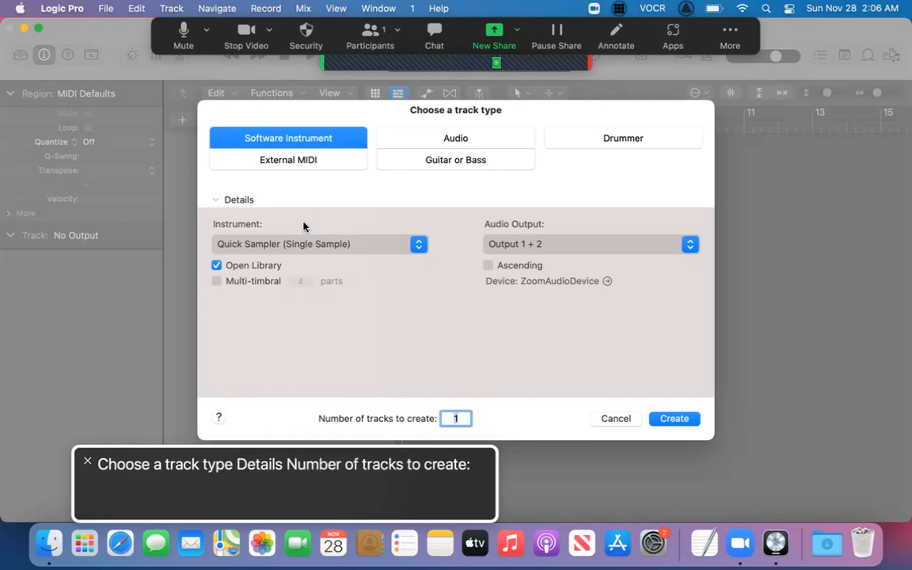
Create one software instrument track with Quick Sampler and close the Musical Typing window.
key("Return")
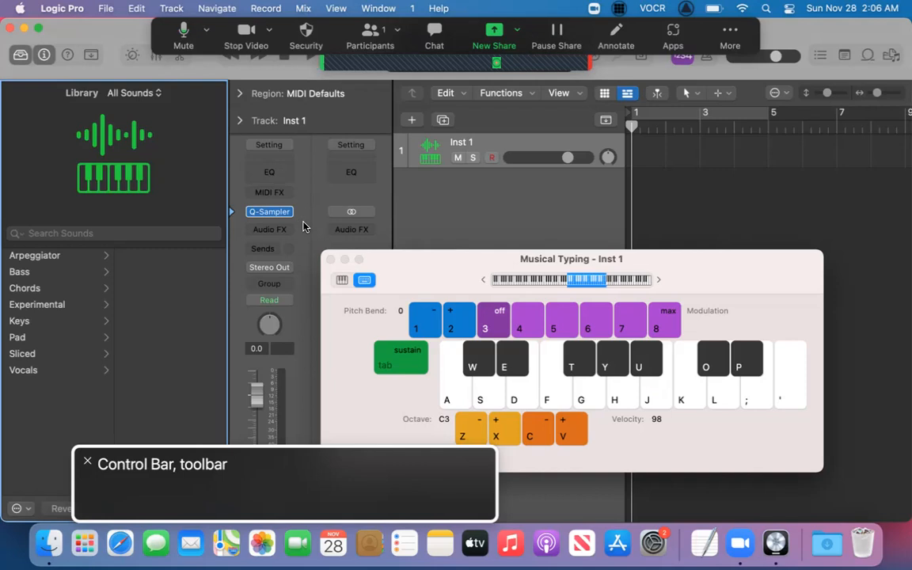
key("super+k")
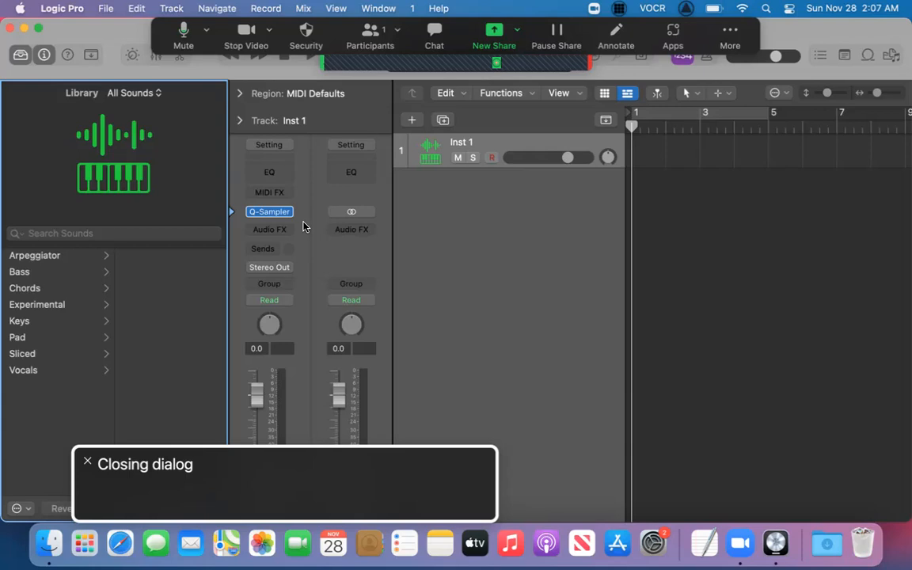
In VoiceOver Utility, set the VoiceOver modifier to Caps Lock only, and return to the Logic Pro project.
key("ctrl+alt+F8")
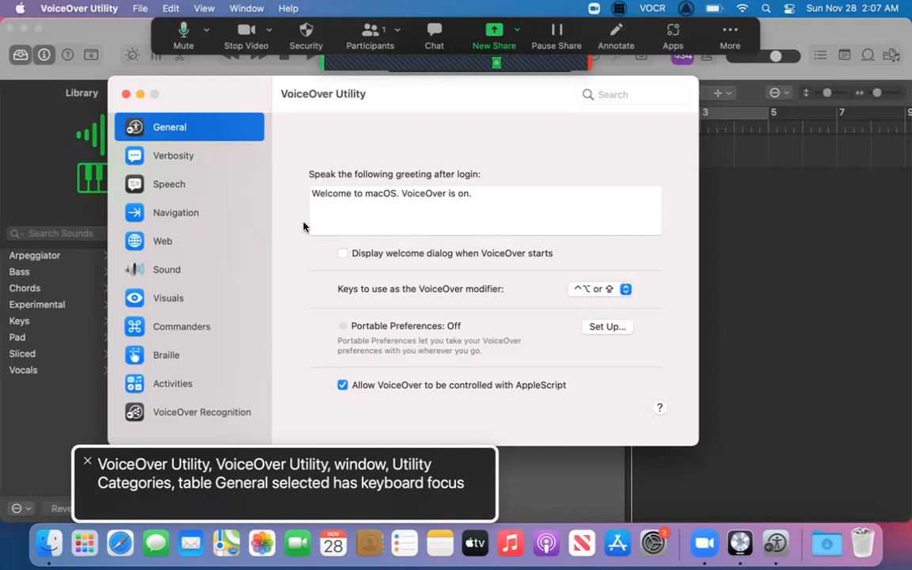
key("ctrl+alt+Right")
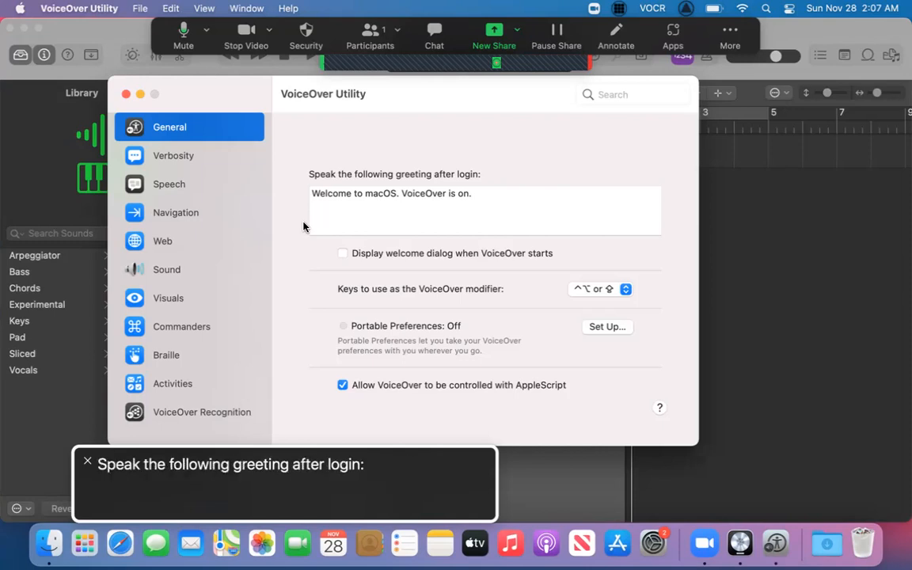
key("ctrl+alt+Right")
key("ctrl+alt+Right")
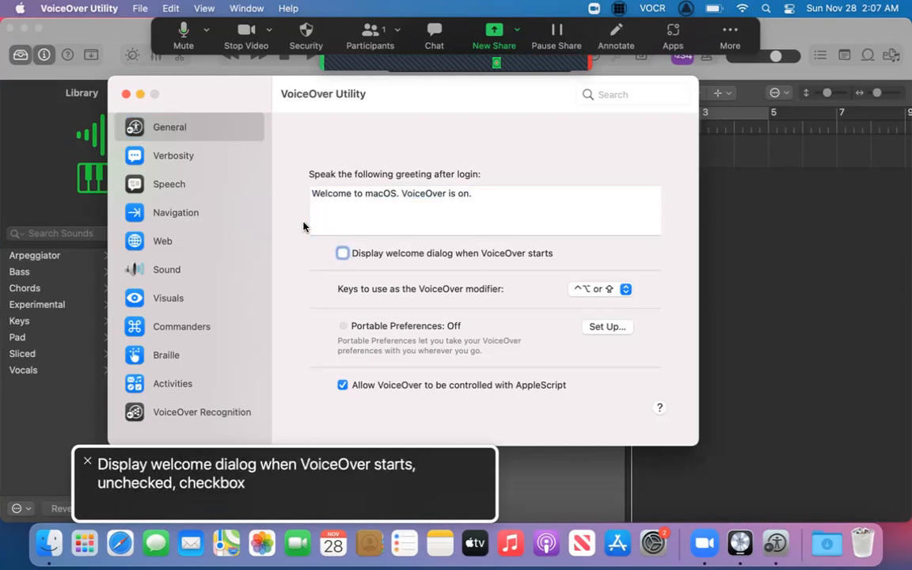
key("ctrl+alt+Right")
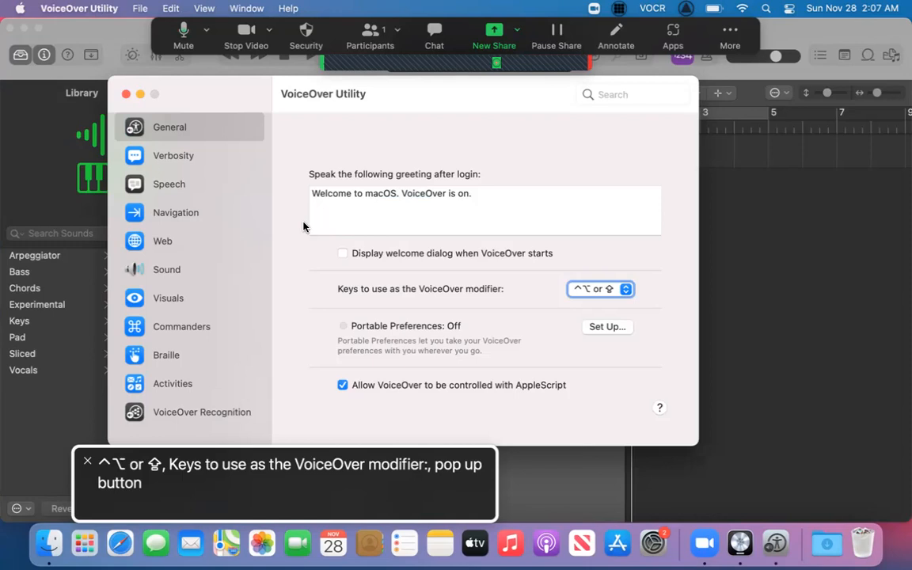
key("ctrl+alt+space")
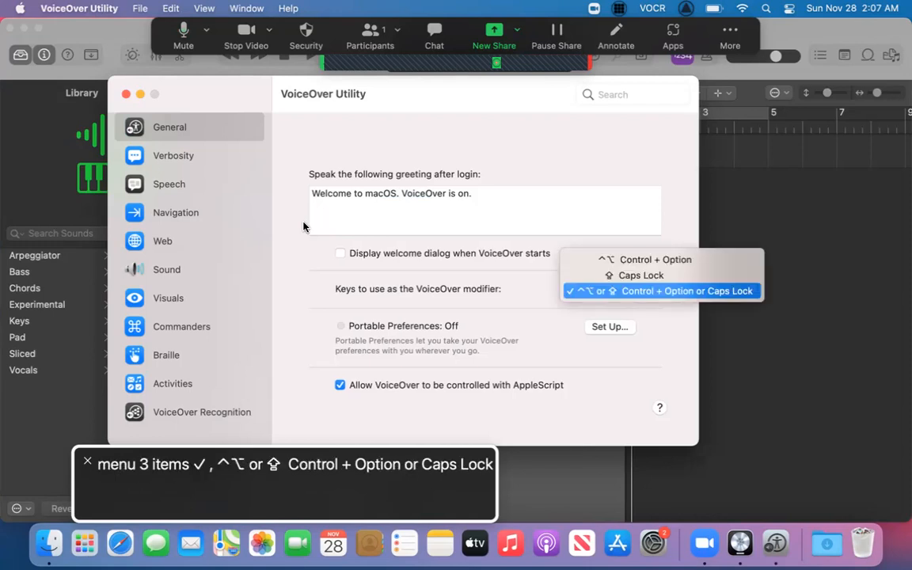
key("Up")
key("ctrl+alt+space")
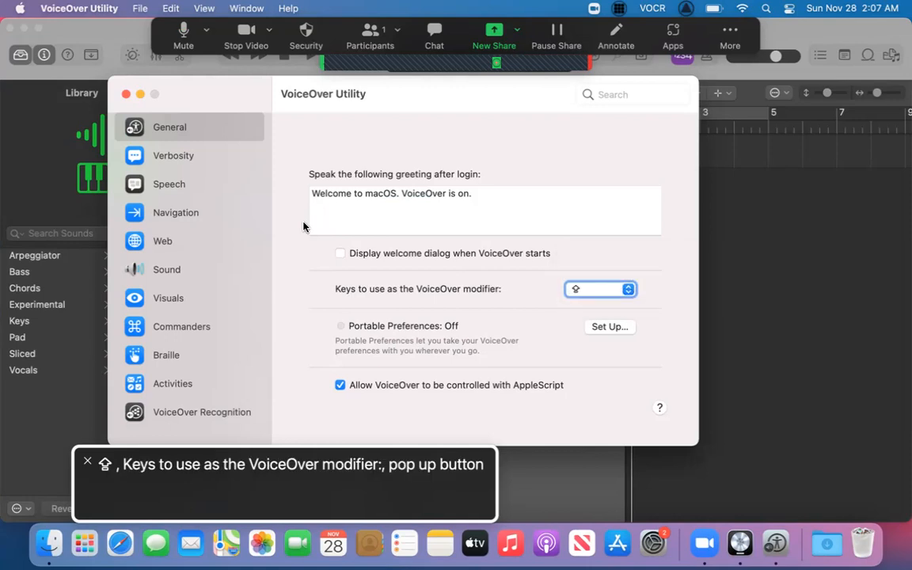
key("super+q")
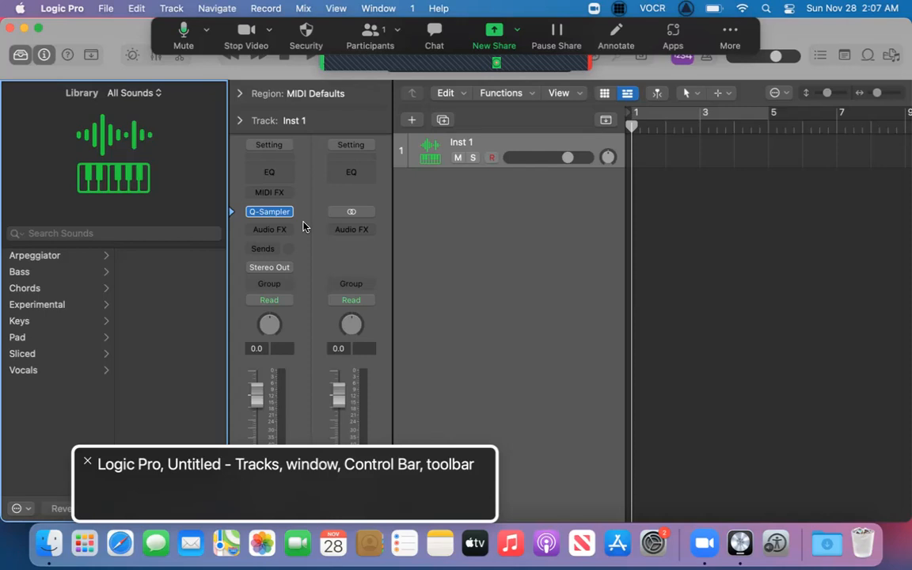
Open the Loop Browser and limit the loops to the Vintage Breaks pack.
key("o")
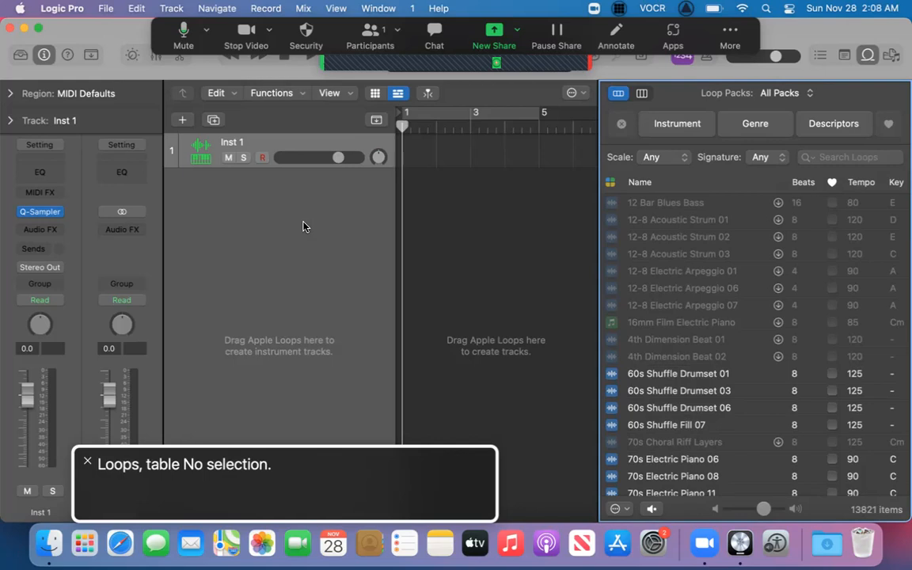
key("ctrl+alt+Right")
key("ctrl+alt+Right")
key("ctrl+alt+Right")
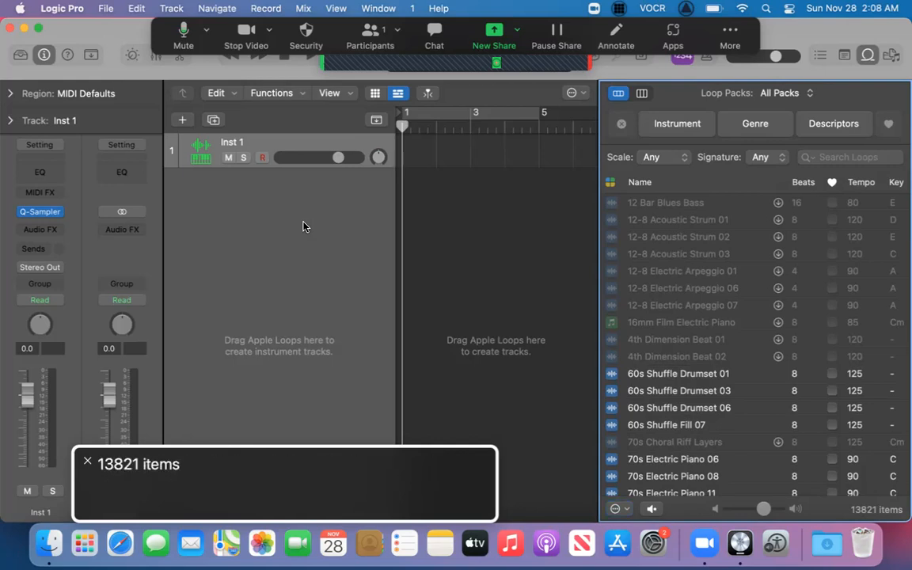
key("ctrl+alt+Left")
key("ctrl+alt+Left")
key("ctrl+alt+Left")
key("ctrl+alt+Left")
key("ctrl+alt+Left")
key("ctrl+alt+Left")
key("ctrl+alt+Left")
key("ctrl+alt+Left")
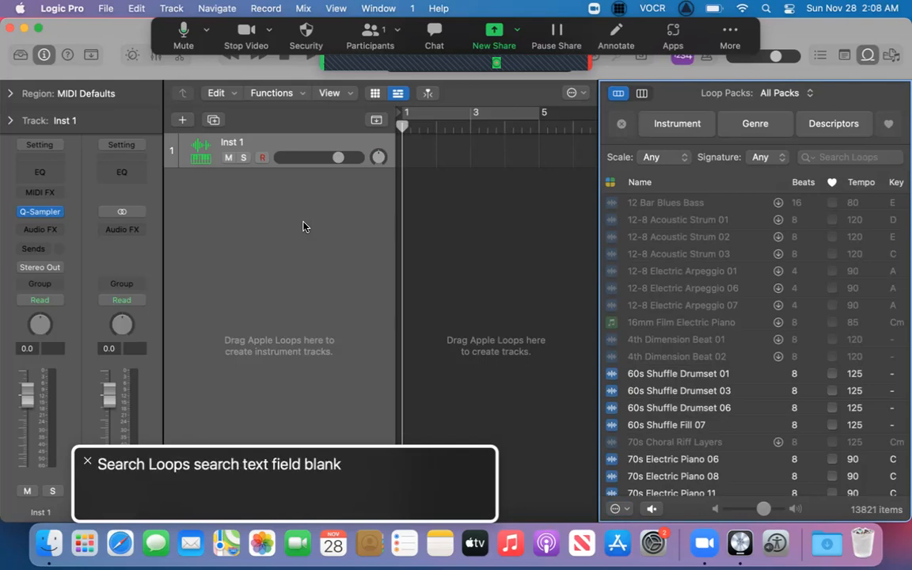
key("ctrl+alt+Left")
key("ctrl+alt+Left")
key("ctrl+alt+Left")
key("ctrl+alt+Left")
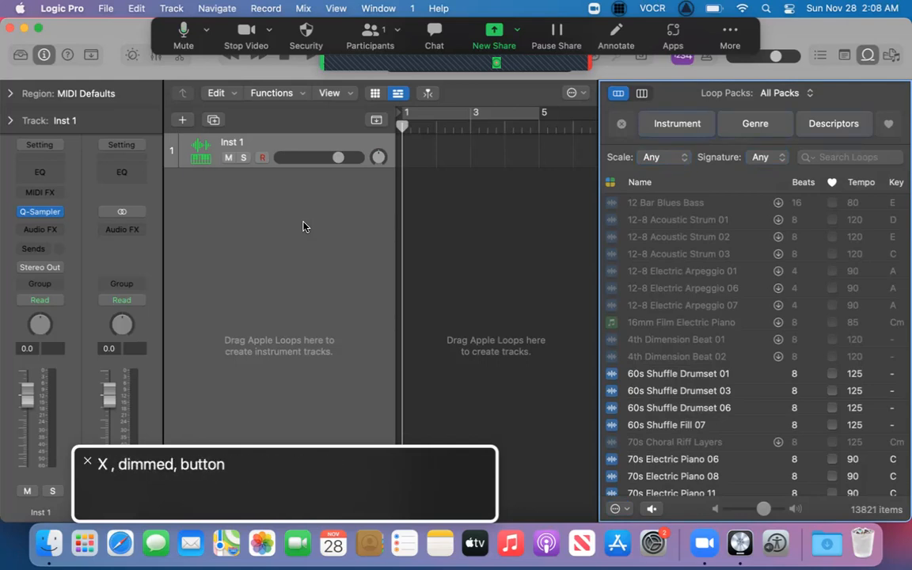
key("ctrl+alt+Left")
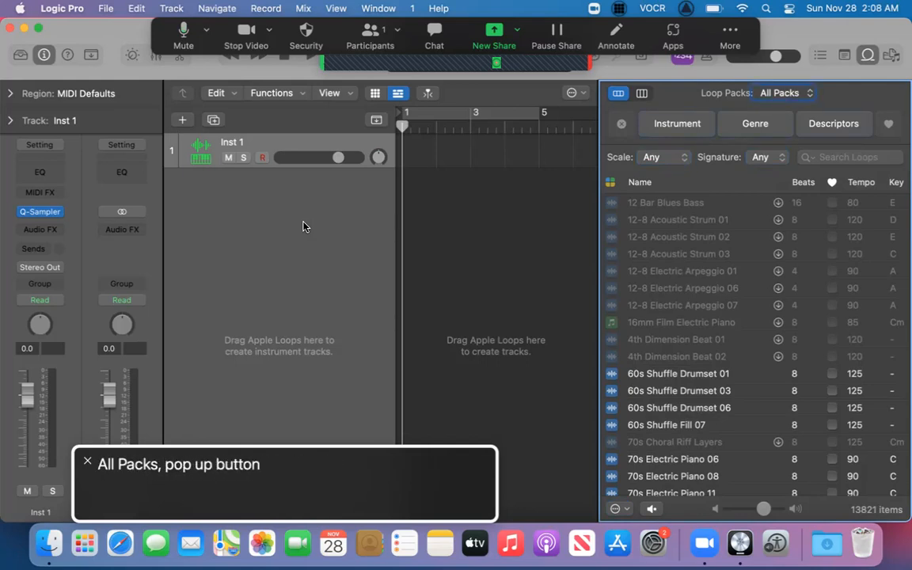
key("ctrl+alt+space")
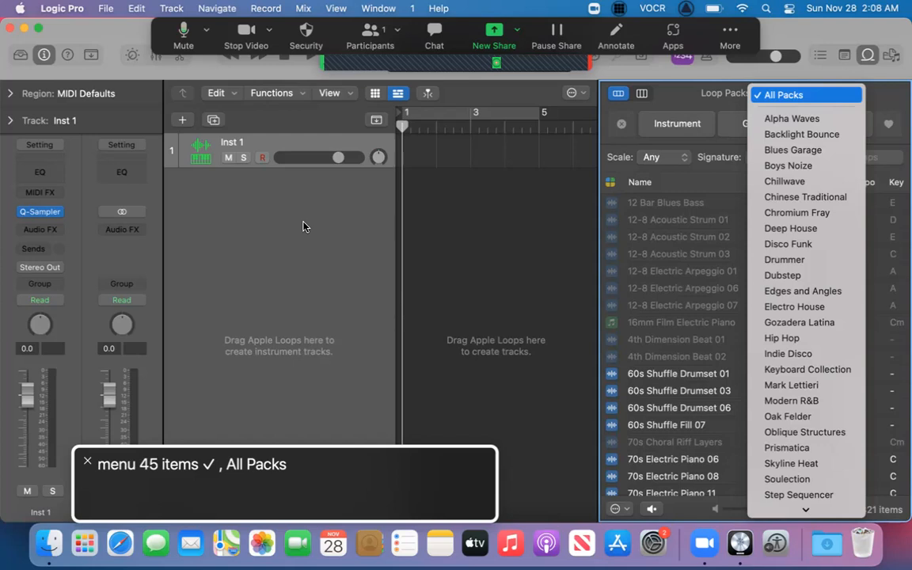
key("Up")
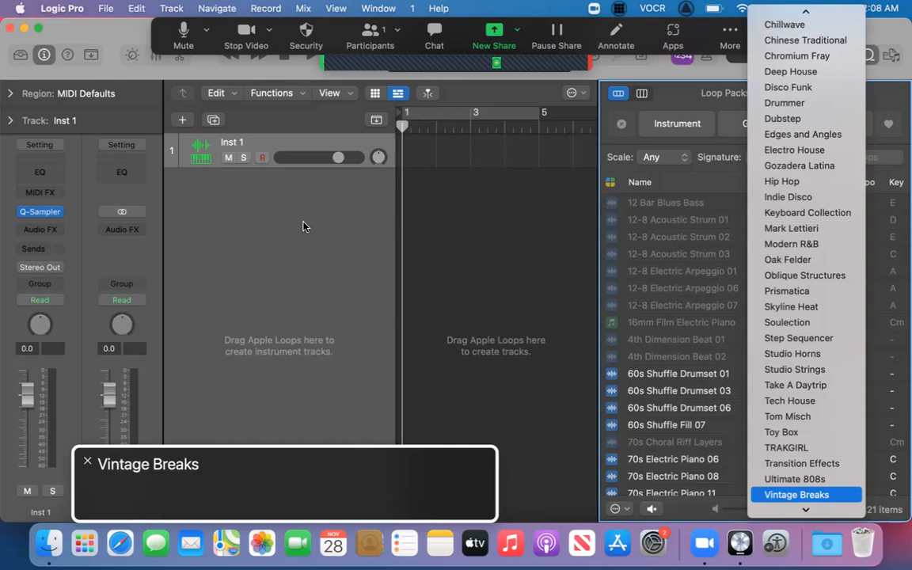
key("Return")
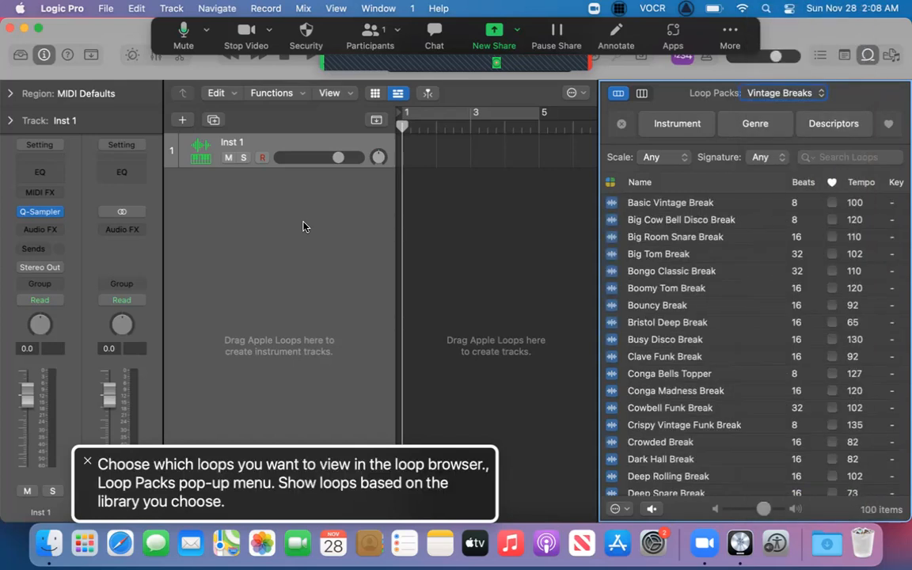
Audition the Vintage Breaks loops from Basic Vintage Break down to Bongo Classic Break, and stop the preview there.
key("ctrl+alt+Right")
key("ctrl+alt+Right")
key("ctrl+alt+Right")
key("ctrl+alt+Right")
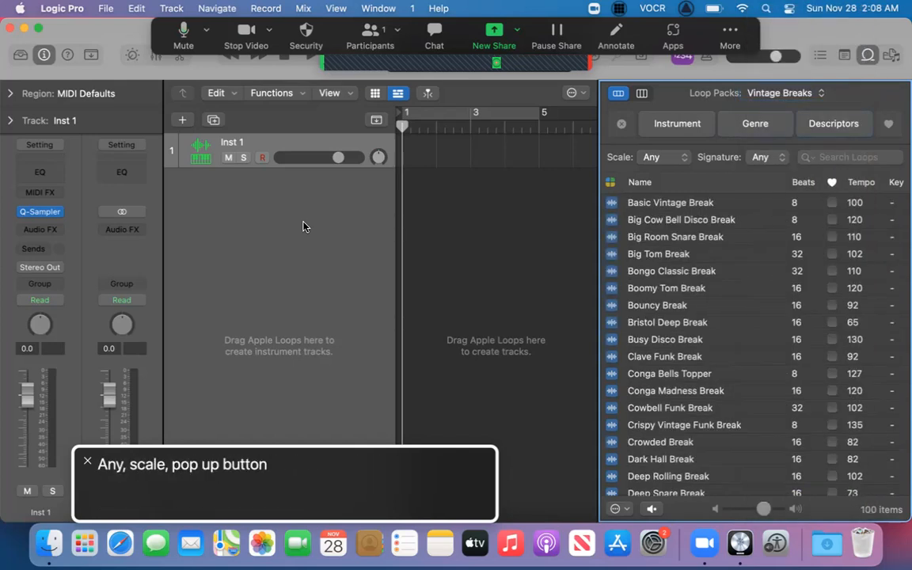
key("ctrl+alt+Right")
key("ctrl+alt+Right")
key("ctrl+alt+Right")
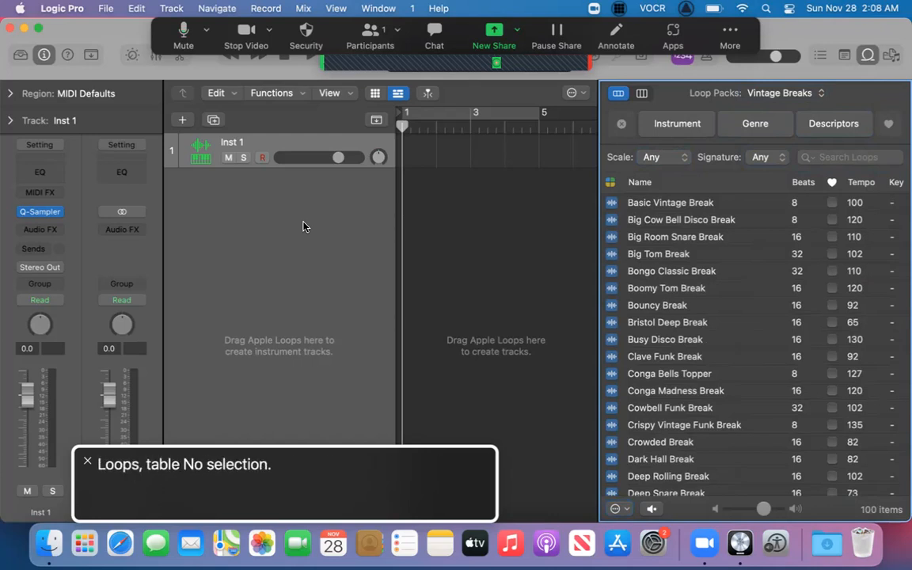
key("ctrl+alt+shift+Down")
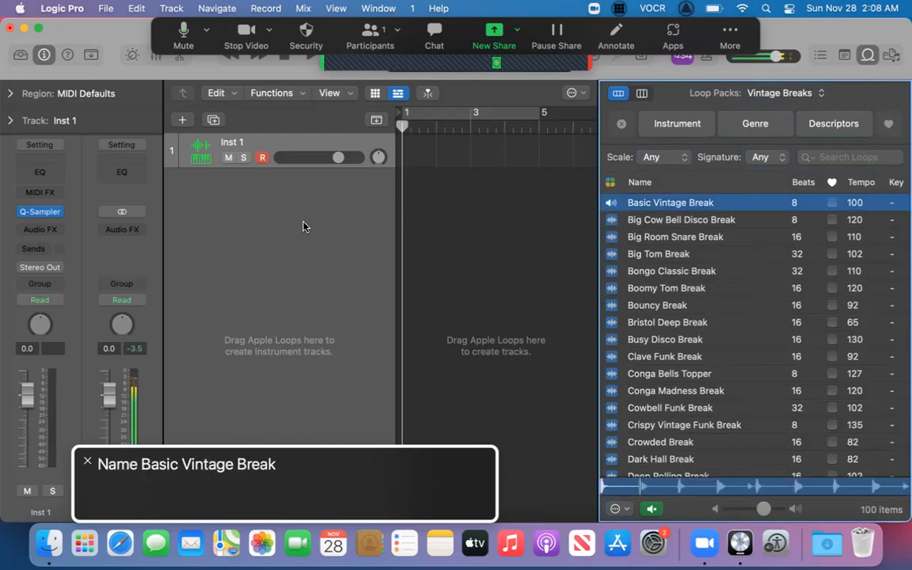
key("Left+Right")
key("Left+Right")
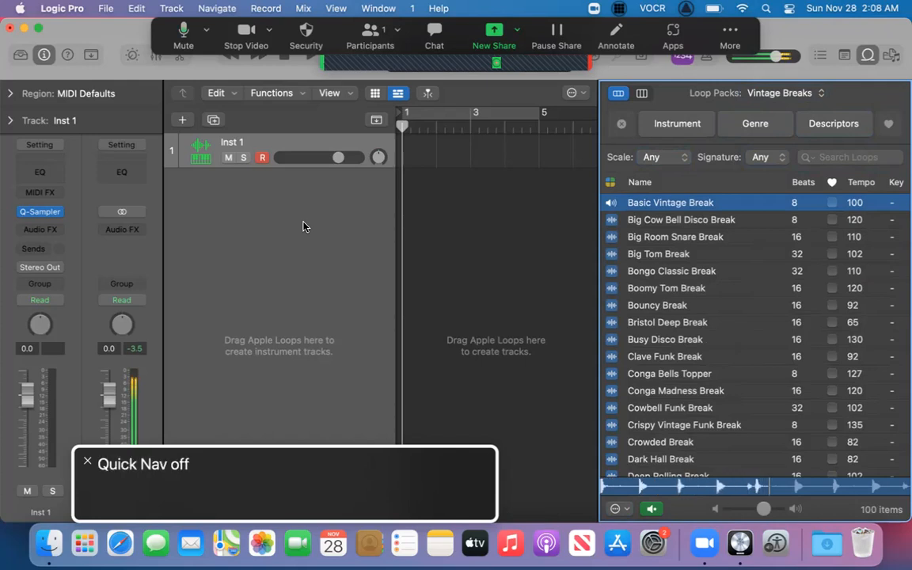
key("Down")
key("Down")
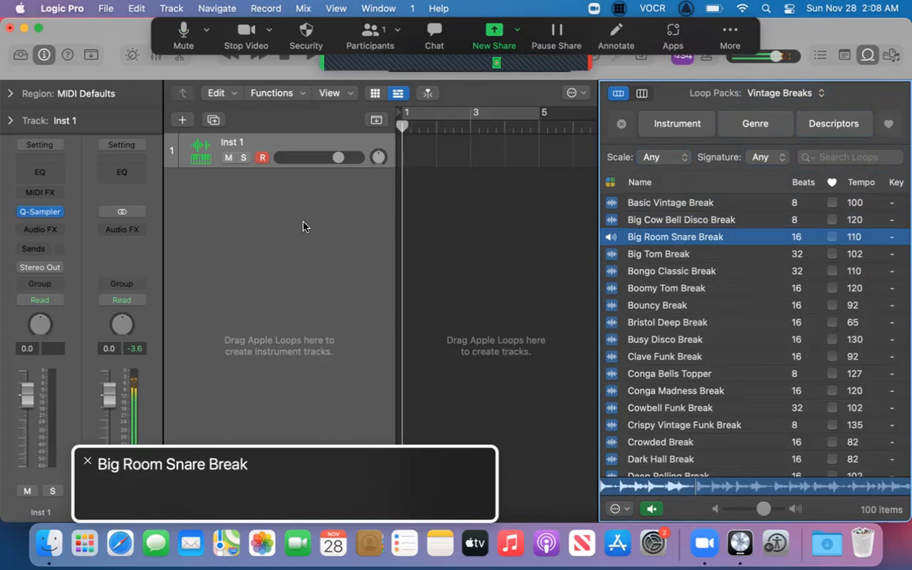
key("Down")
key("Down")
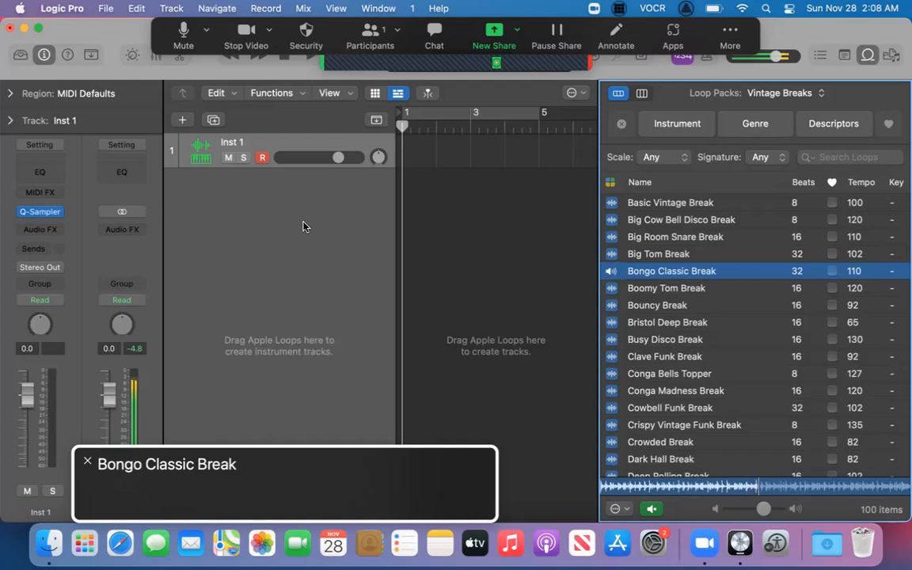
key("space")
Add the Bongo Classic Break loop to the project on its own track at bar 1.
key("ctrl+alt+Right")
key("ctrl+alt+Left")
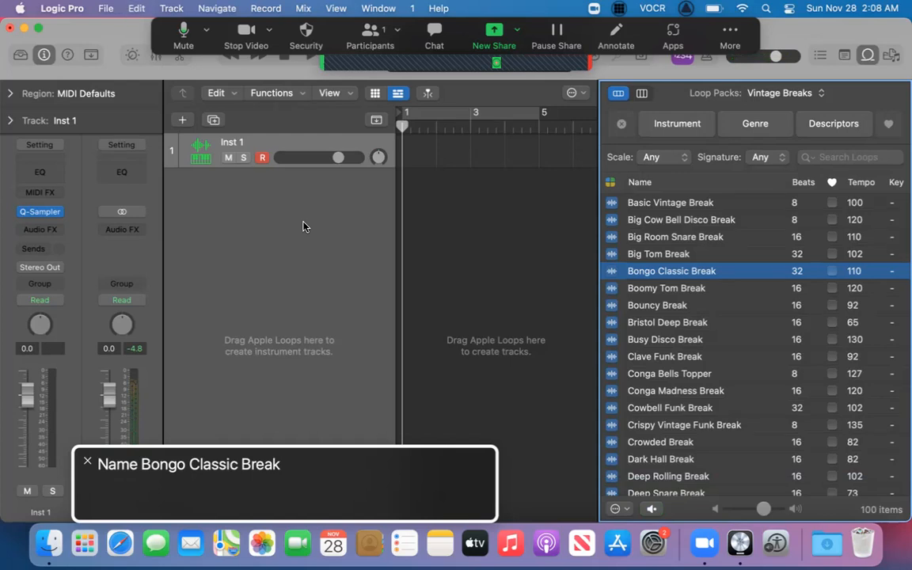
key("Return")
key("super+v")
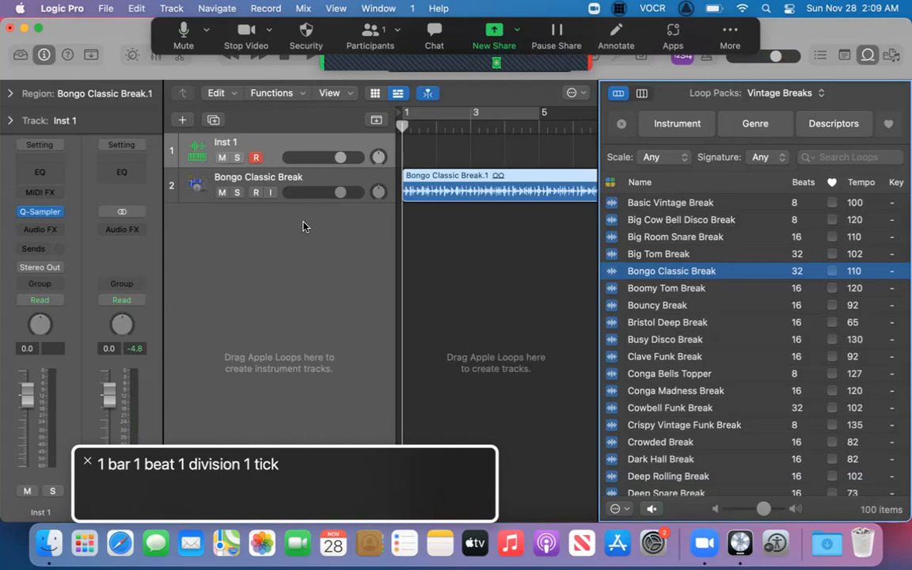
Play the added loop briefly, return the playhead to the project start, and hide the Loop Browser.
key("space")
key("Return")
key("ctrl+alt+shift+Up")
key("ctrl+alt+shift+Up")
key("ctrl+alt+Left")
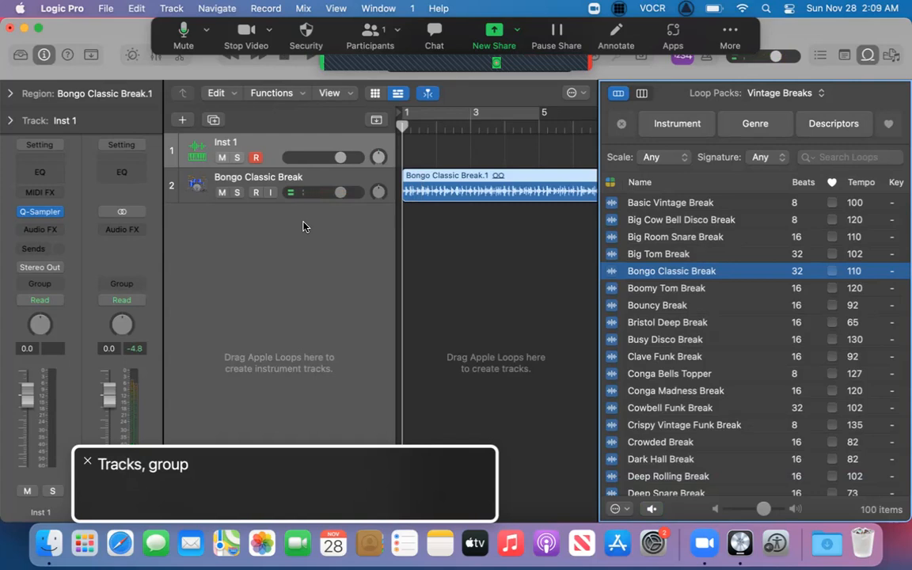
key("o")
Select the Bongo Classic Break track and move the VoiceOver focus into its region area.
key("ctrl+alt+shift+Down")
key("ctrl+alt+shift+Down")
key("ctrl+alt+Right")
key("ctrl+alt+Right")
key("ctrl+alt+Right")
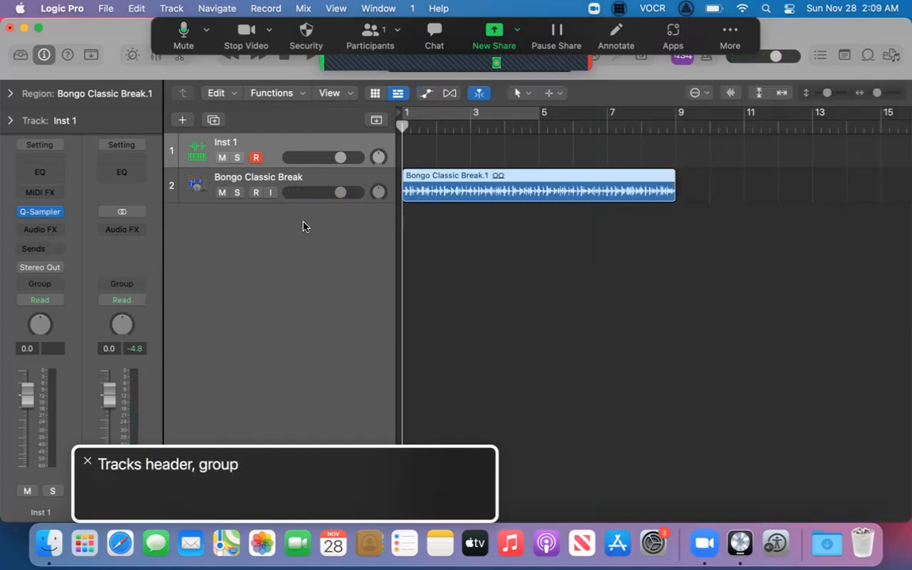
key("Down")
key("ctrl+alt+shift+Up")
key("ctrl+alt+shift+Down")
key("ctrl+alt+Right")
key("ctrl+alt+Right")
key("ctrl+alt+shift+Down")
key("ctrl+alt+shift+Down")
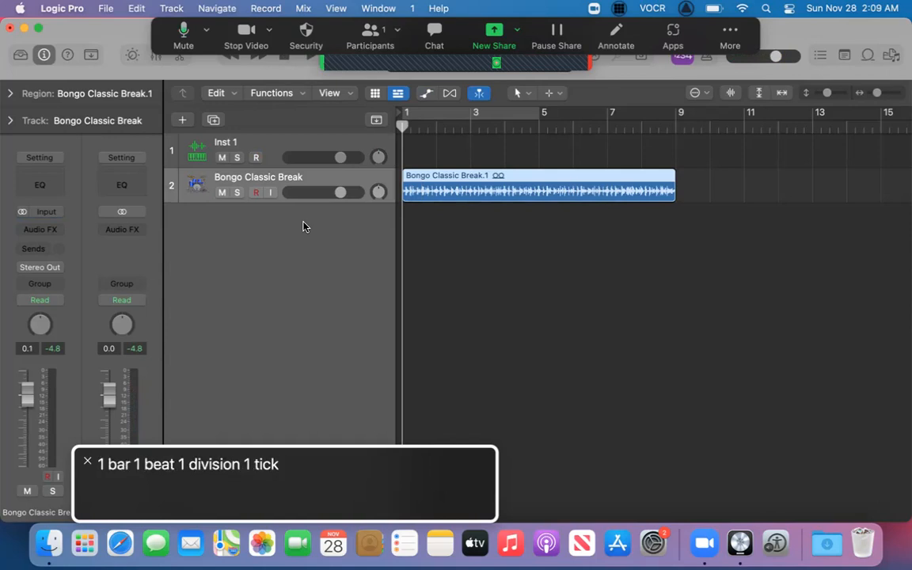
Split the Bongo Classic Break region at bar 5, delete the second half, and select the remaining region.
key("period")
key("period")
key("period")
key("period")
key("space")
key("period")
key("space")
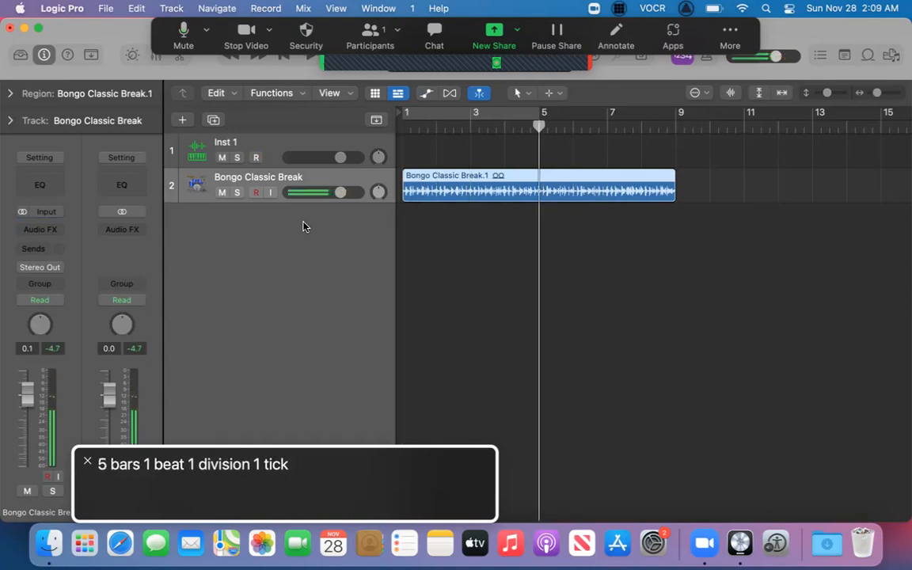
key("super+t")
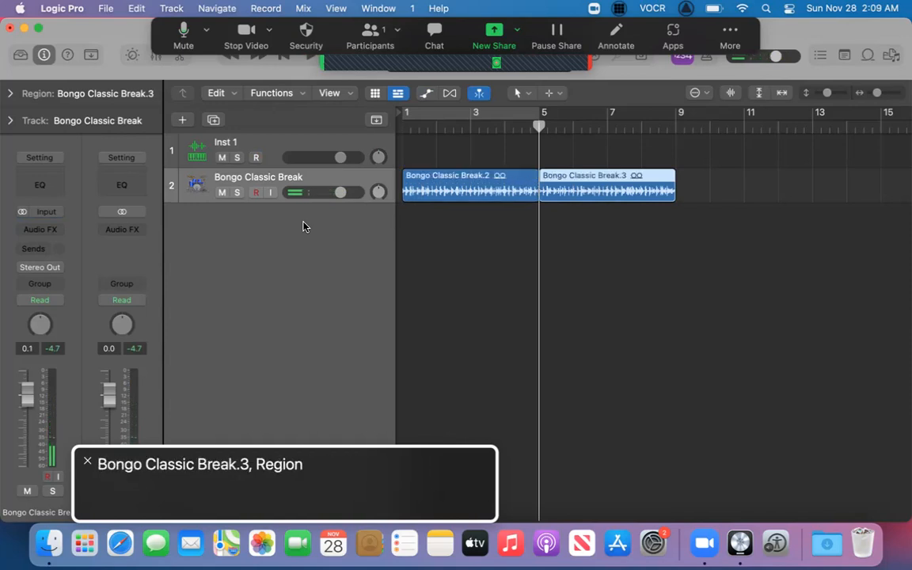
key("Delete")
key("Left")
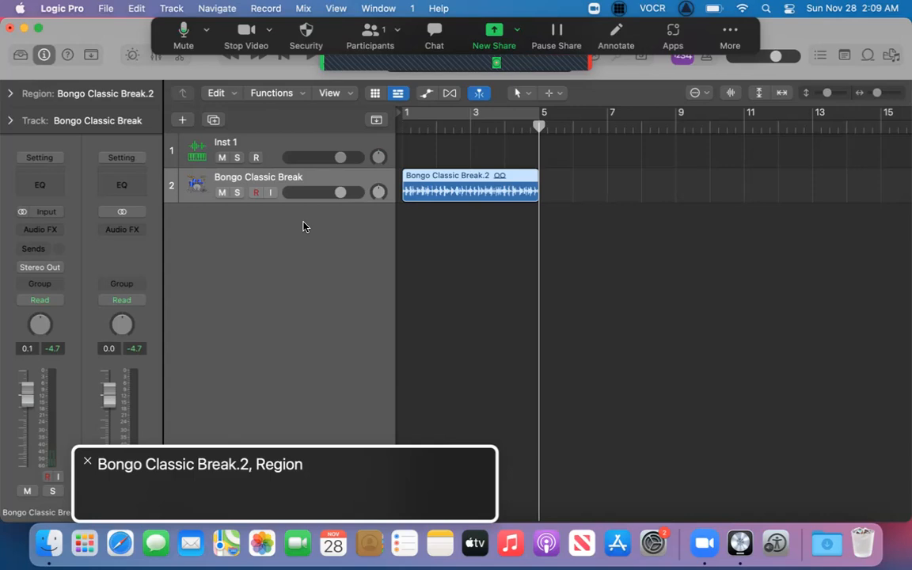
Repeat the four-bar Bongo Classic Break region once, directly after the original at bar 5.
key("super+r")
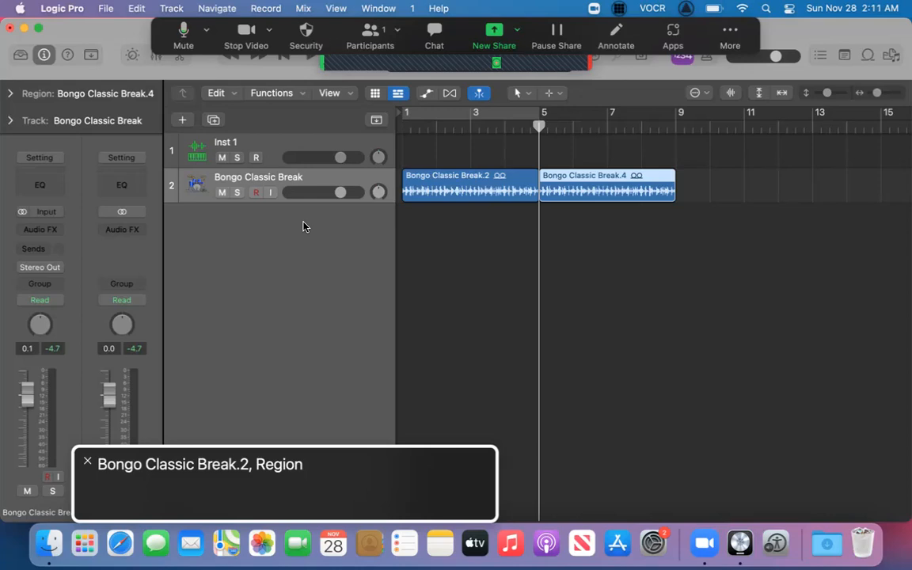
Switch the nudge value through Bar, Beat, Division and Sample, then back to Division.
key("ctrl+alt+m")
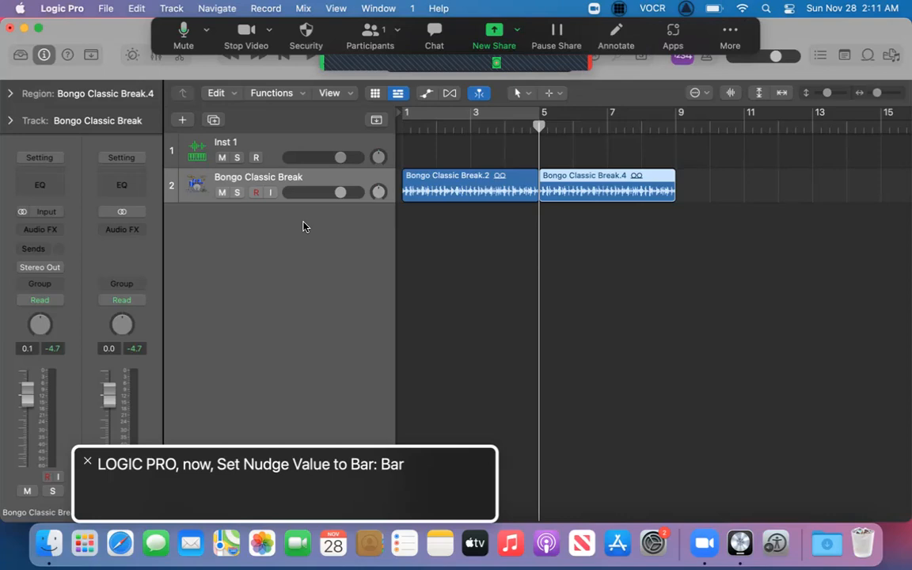
key("ctrl+alt+b")
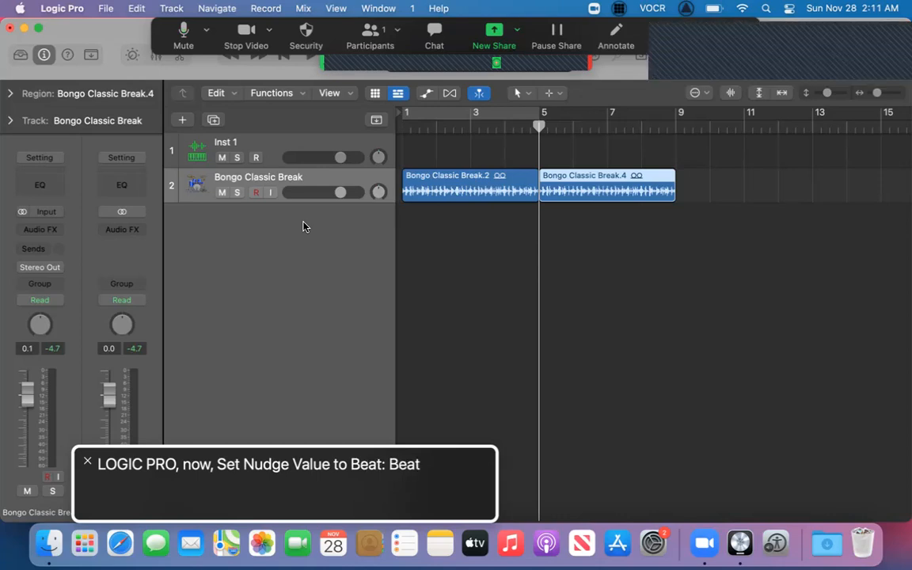
key("ctrl+alt+d")
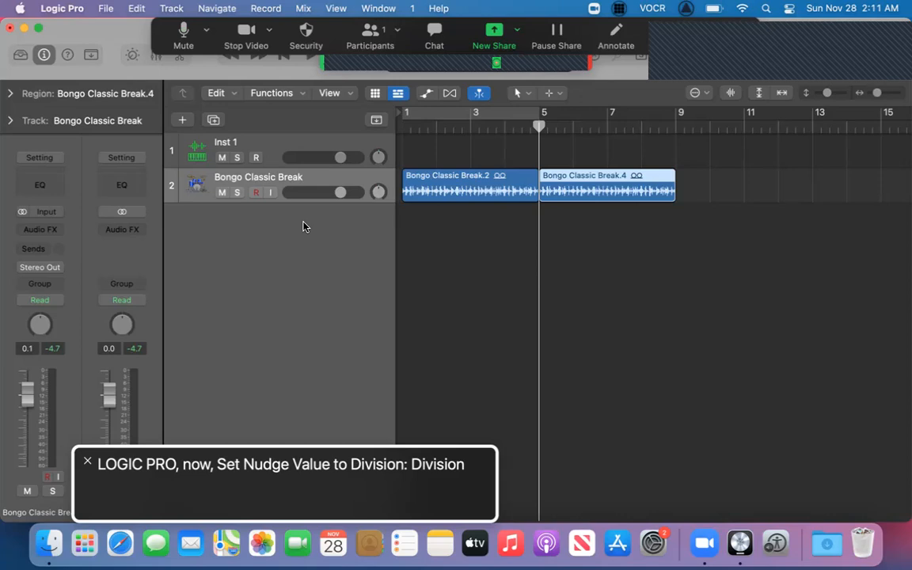
key("ctrl+alt+s")
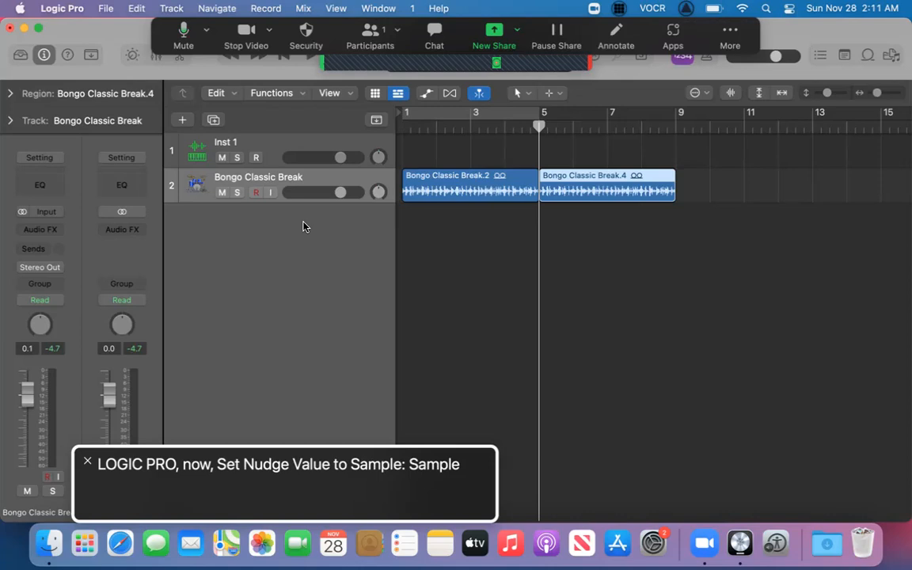
key("ctrl+alt+d")
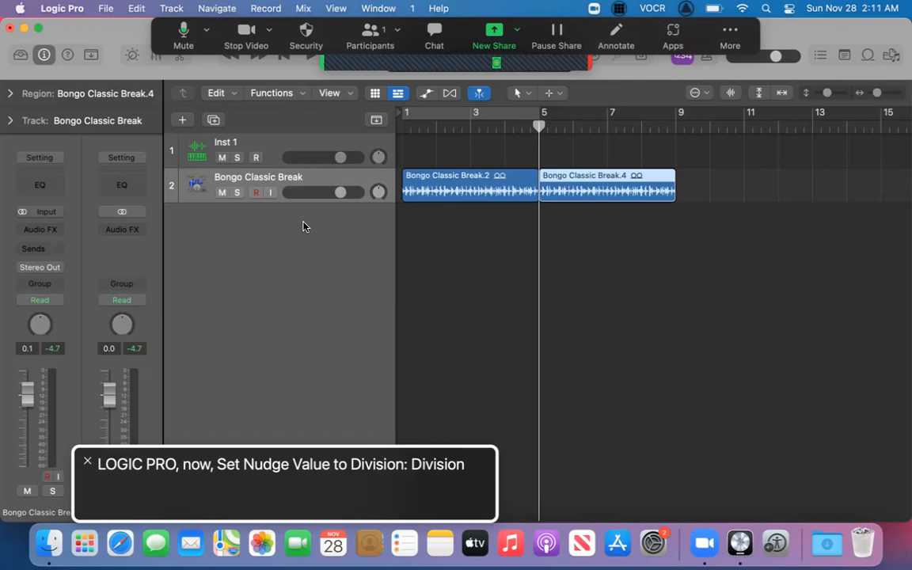
Look through the editing commands for the region move options and open the list of nudge values.
key("ctrl+alt+m")
key("ctrl+alt+Right")
key("ctrl+alt+Right")
key("ctrl+alt+Right")
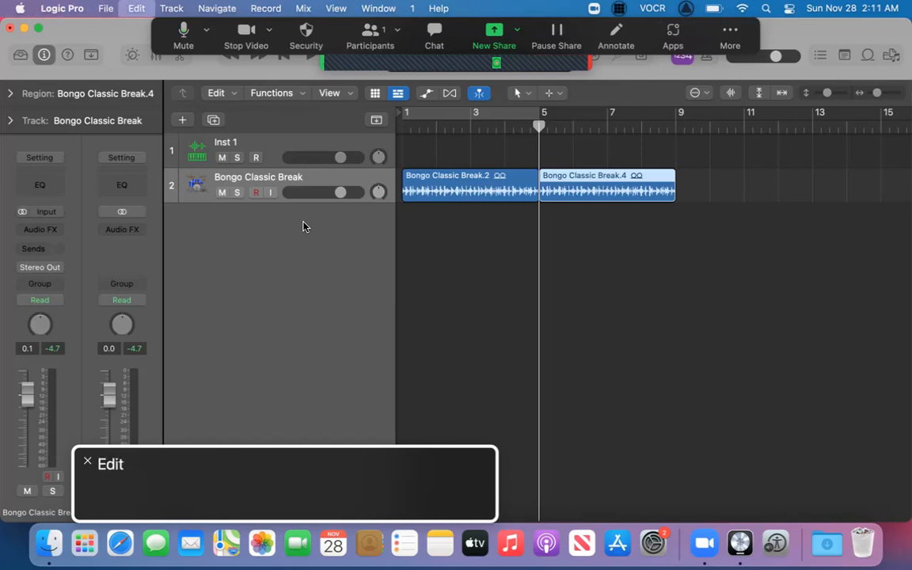
key("ctrl+alt+space")
key("Down")
key("Down")
key("Down")
key("Down")
key("Down")
key("Down")
key("Down")
key("Down")
key("Down")
key("Down")
key("Down")
key("Down")
key("Down")
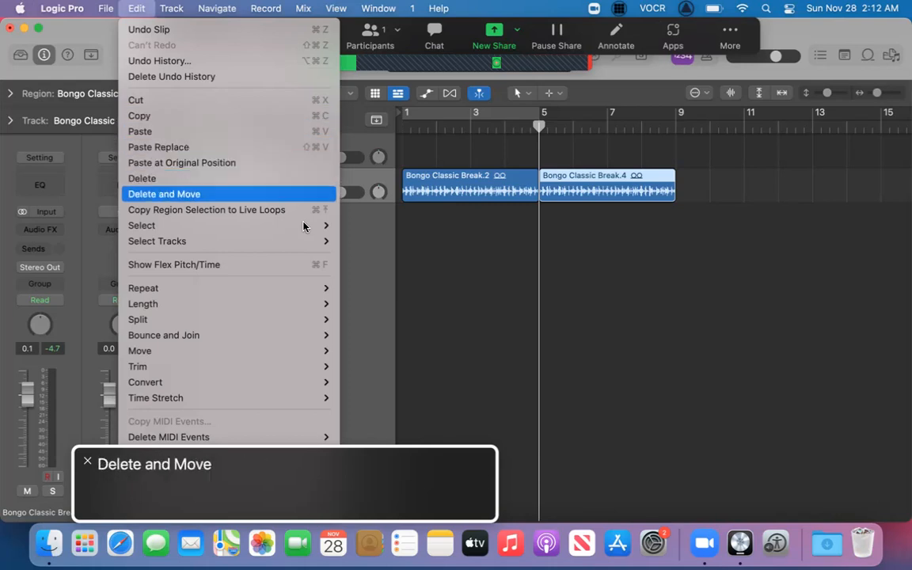
key("Down")
key("Down")
key("Down")
key("Down")
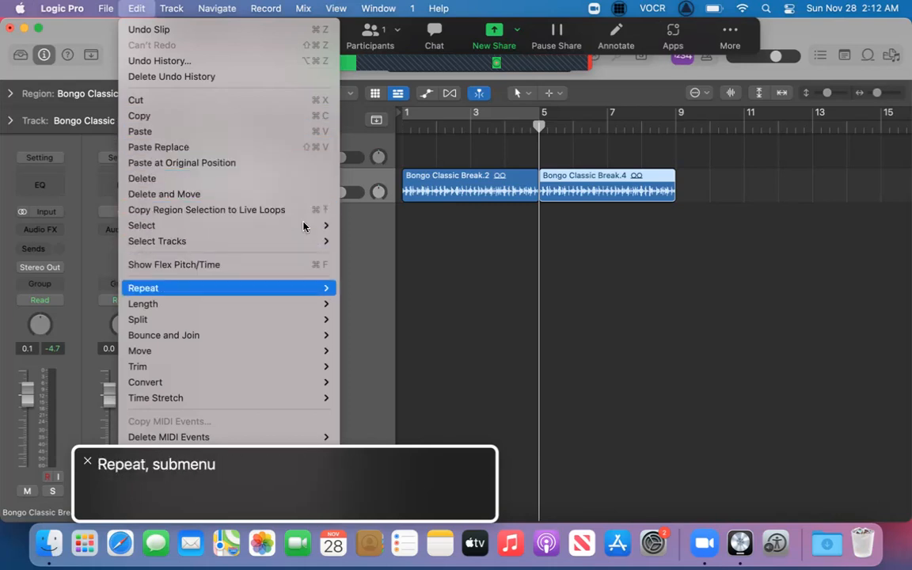
key("Down")
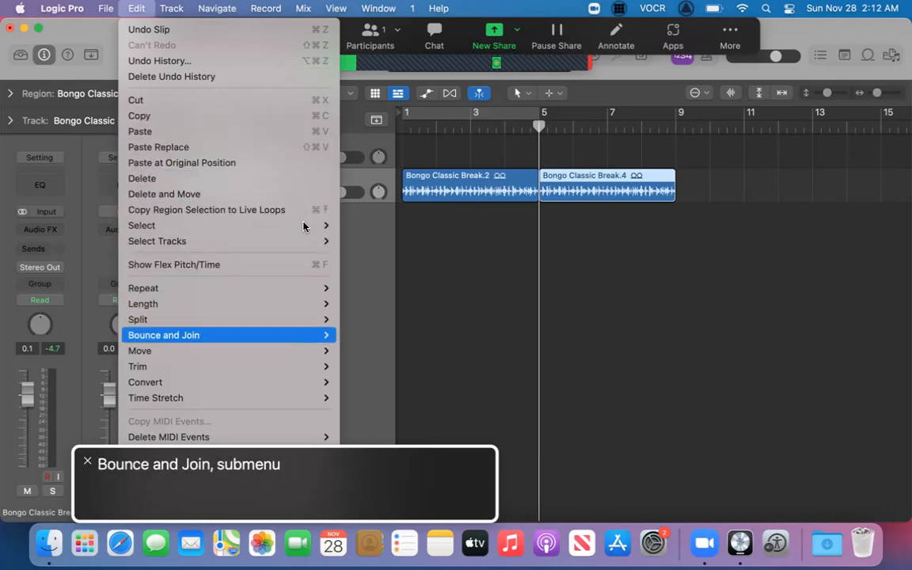
key("Down")
key("Down")
key("Down")
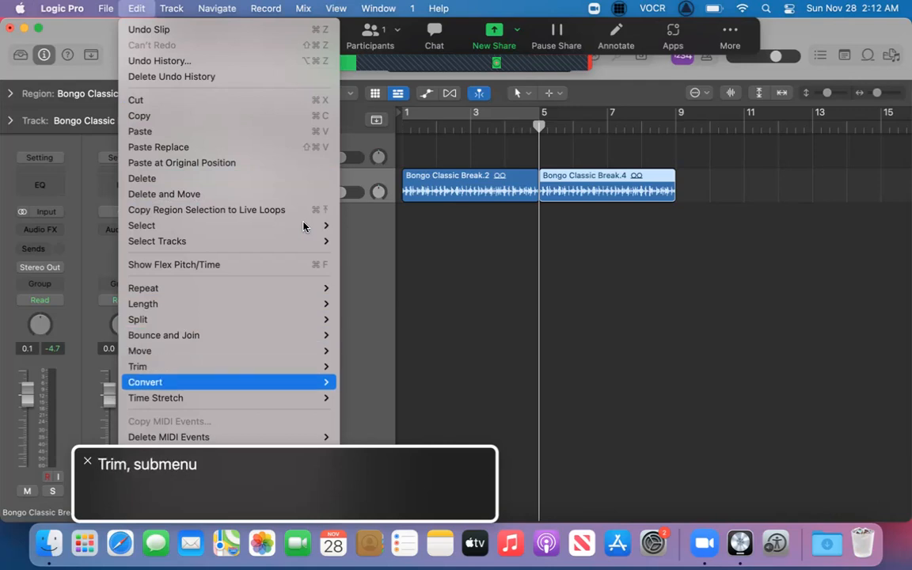
key("Down")
key("Up")
key("Up")
key("Up")
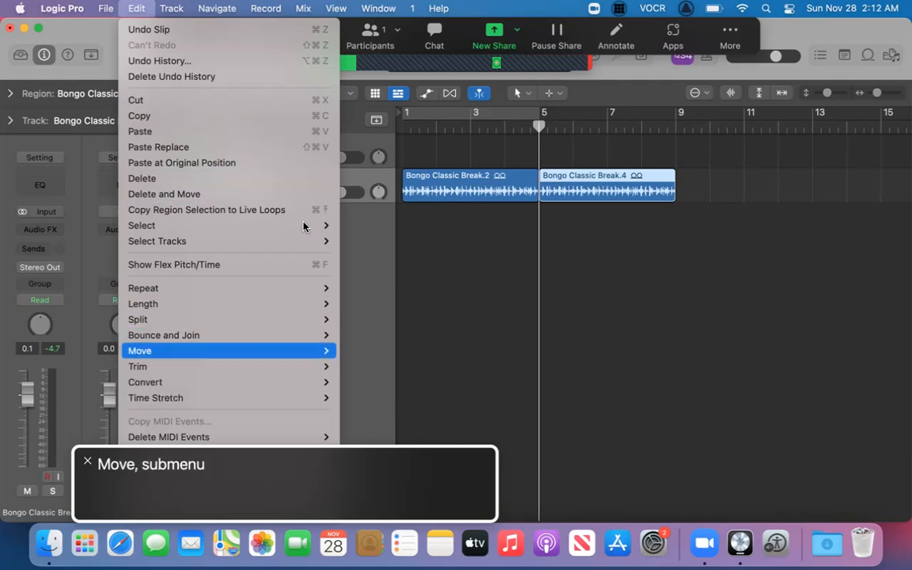
key("Down")
key("Down")
key("Down")
key("Down")
key("Down")
key("Down")
key("Down")
key("Up")
key("Up")
key("Up")
key("Up")
key("Up")
key("Up")
key("Up")
key("Up")
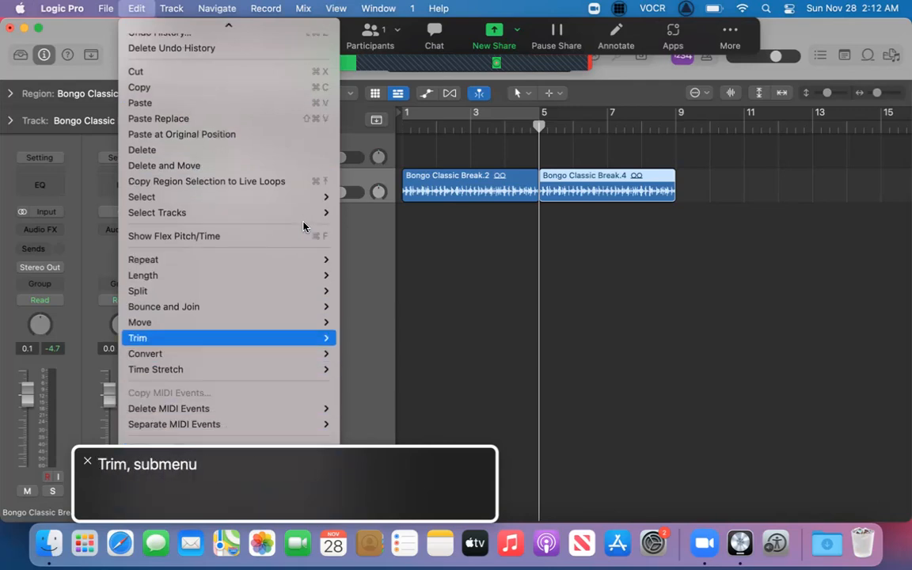
key("Right")
key("Down")
key("Down")
key("Down")
key("Down")
key("Down")
key("Down")
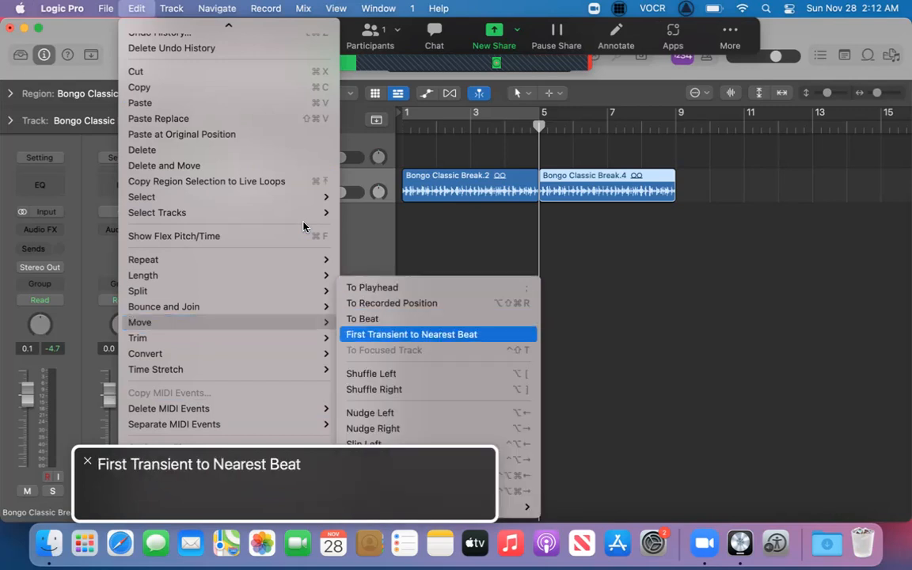
key("Down")
key("Down")
key("Down")
key("Down")
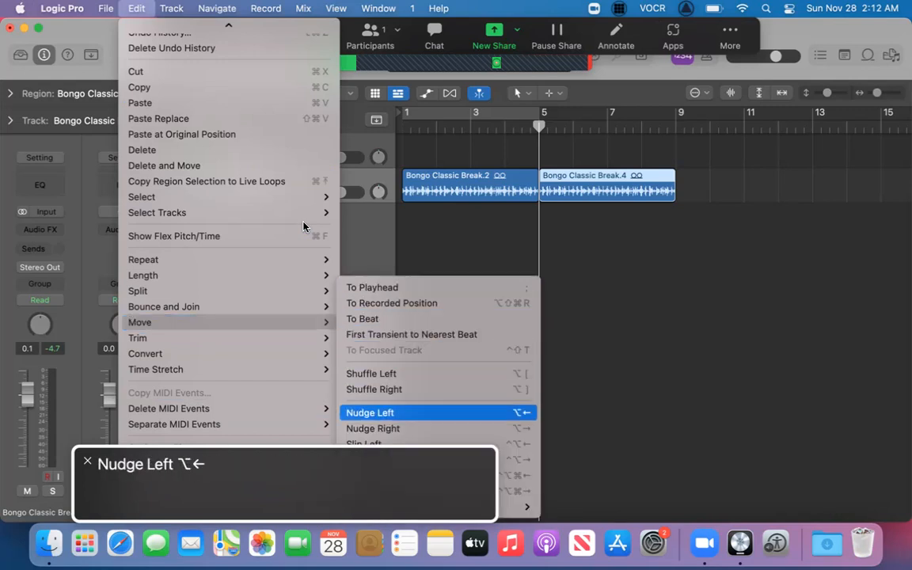
key("Down")
key("Down")
key("Down")
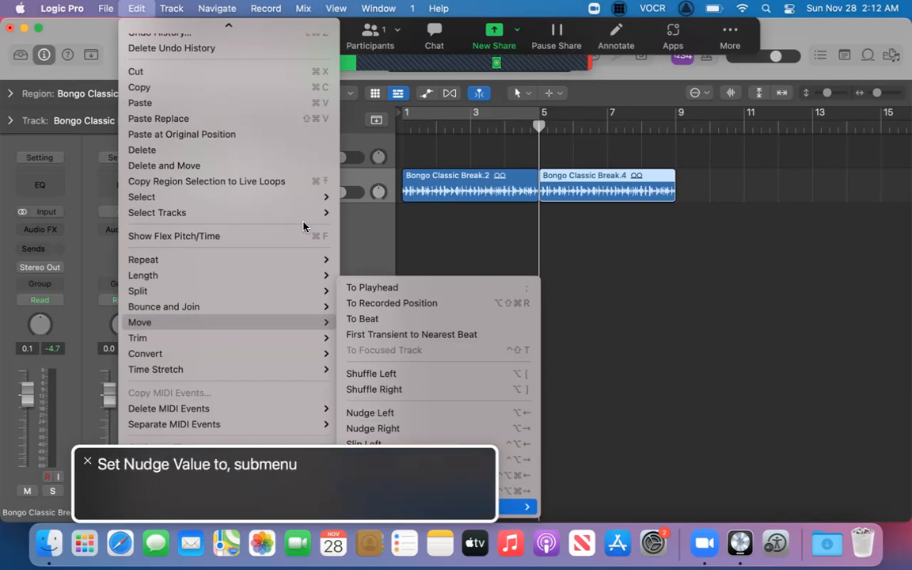
key("Right")
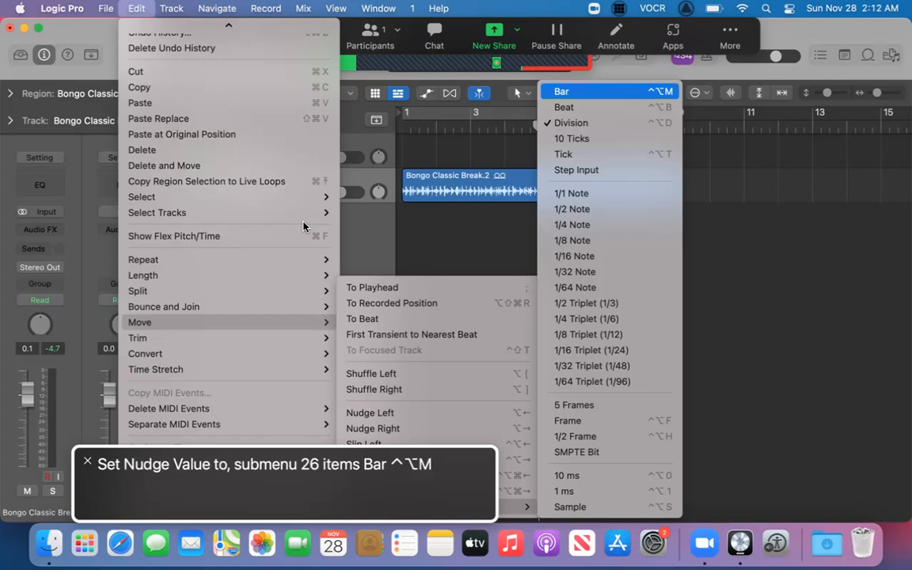
Review the available nudge values, from ticks through note, triplet and frame values down to milliseconds.
key("Down")
key("Down")
key("Down")
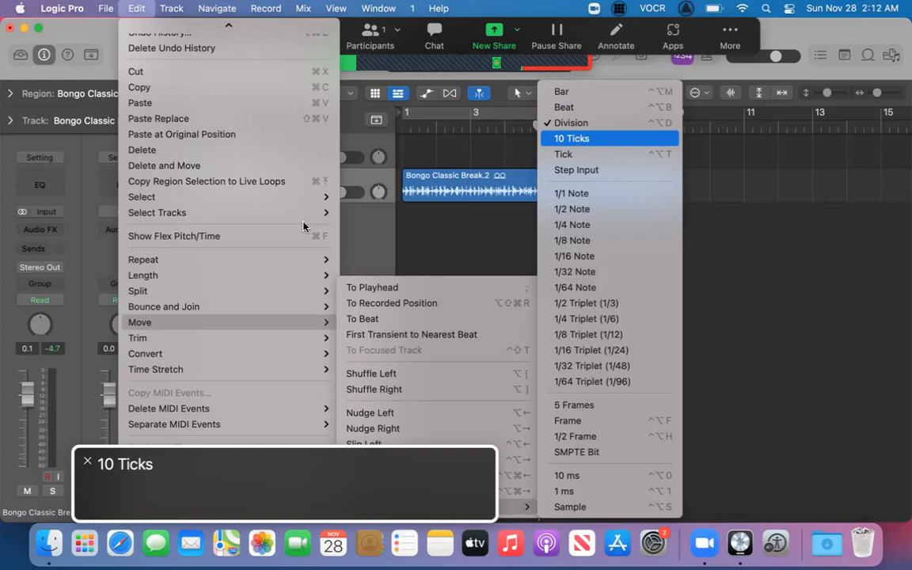
key("Down")
key("Down")
key("Down")
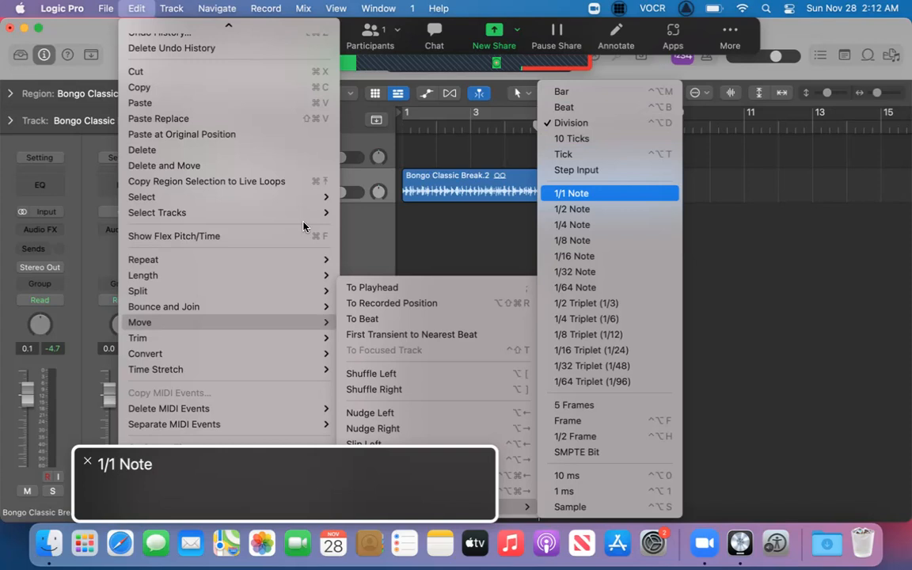
key("Down")
key("Down")
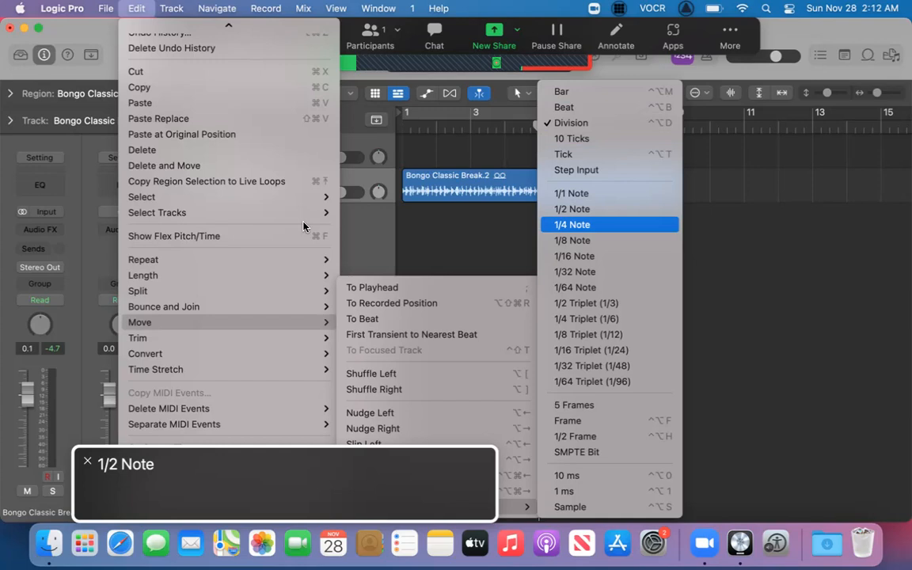
key("Down")
key("Down")
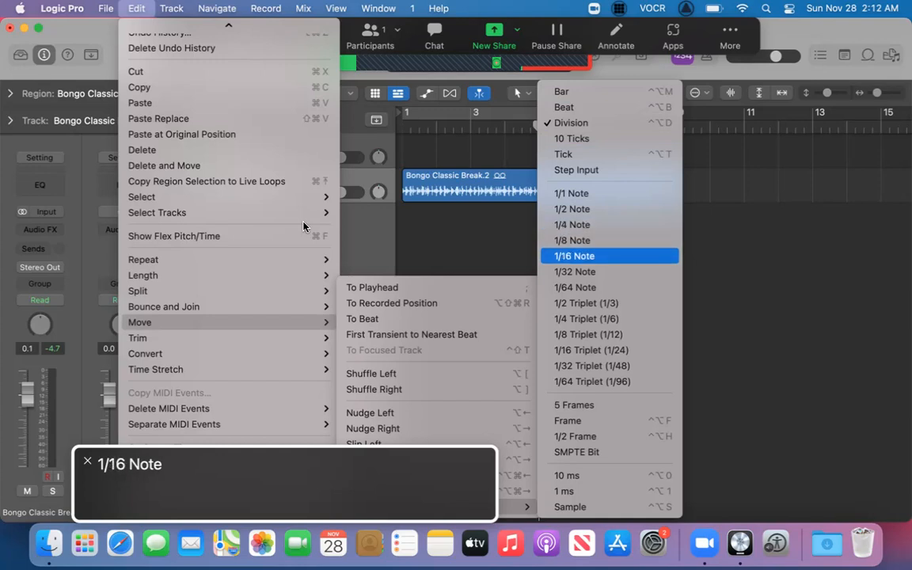
key("Down")
key("Down")
key("Down")
key("Down")
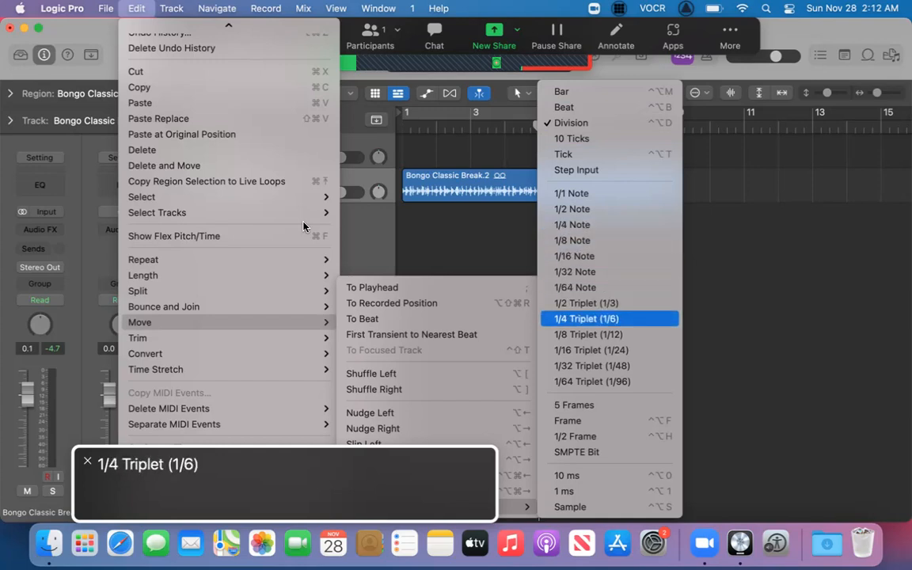
key("Down")
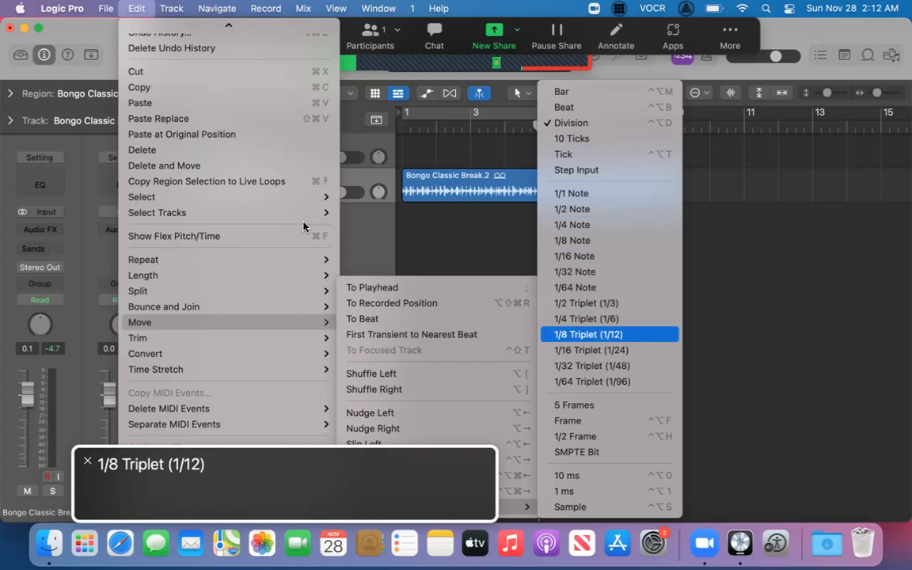
key("Down")
key("Down")
key("Down")
key("Down")
key("Down")
key("Down")
key("Up")
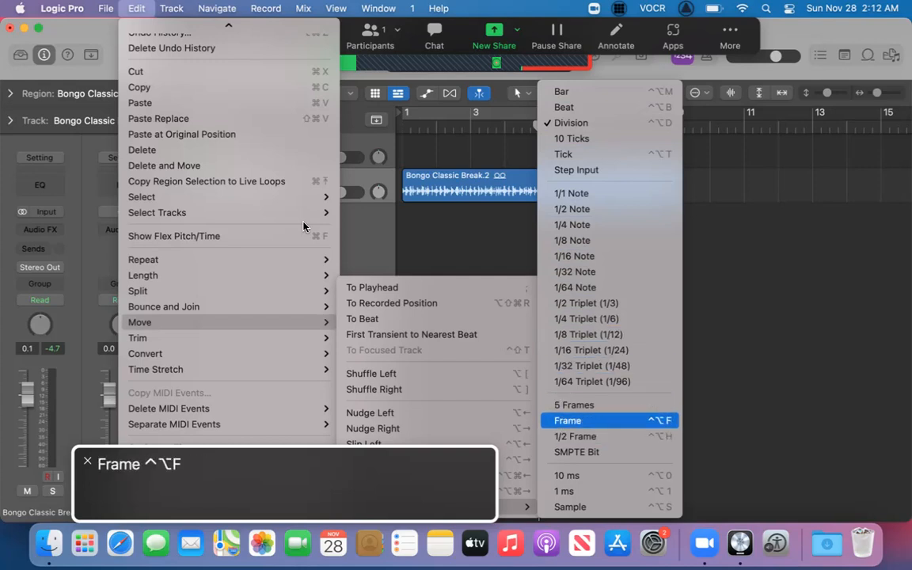
key("Up")
key("Down")
key("Down")
key("Down")
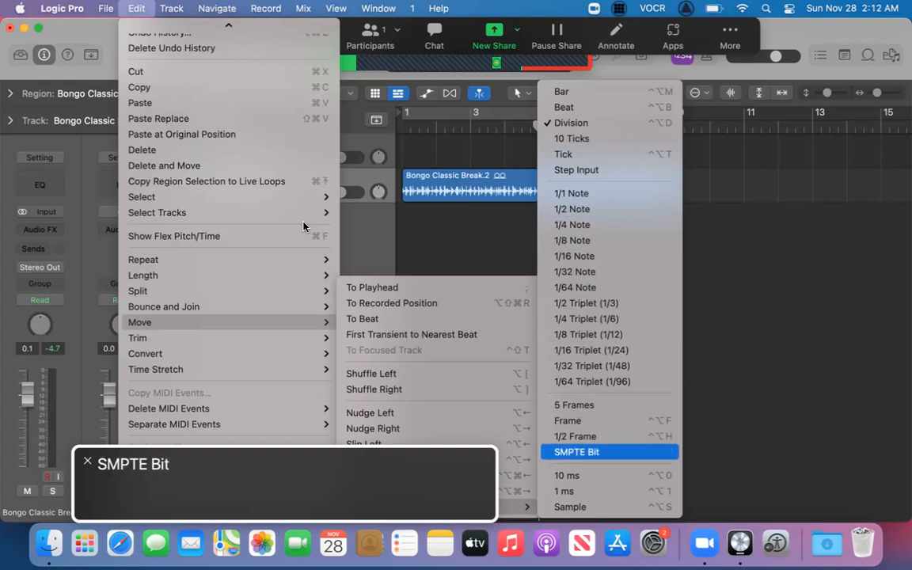
key("Down")
key("Down")
key("Down")
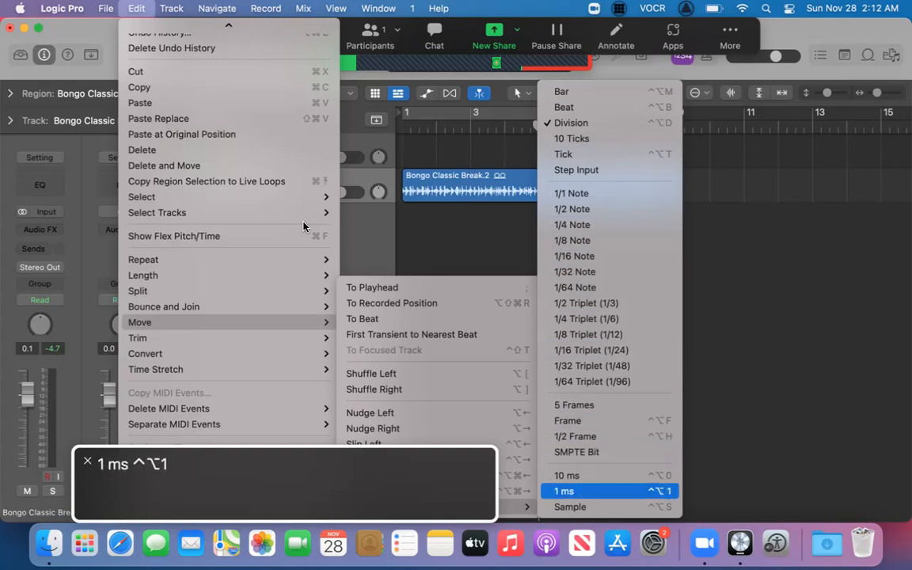
Set the nudge value to 1/8 Note.
key("Up")
key("Up")
key("Up")
key("Up")
key("Up")
key("Up")
key("Up")
key("Up")
key("Up")
key("Up")
key("Up")
key("Up")
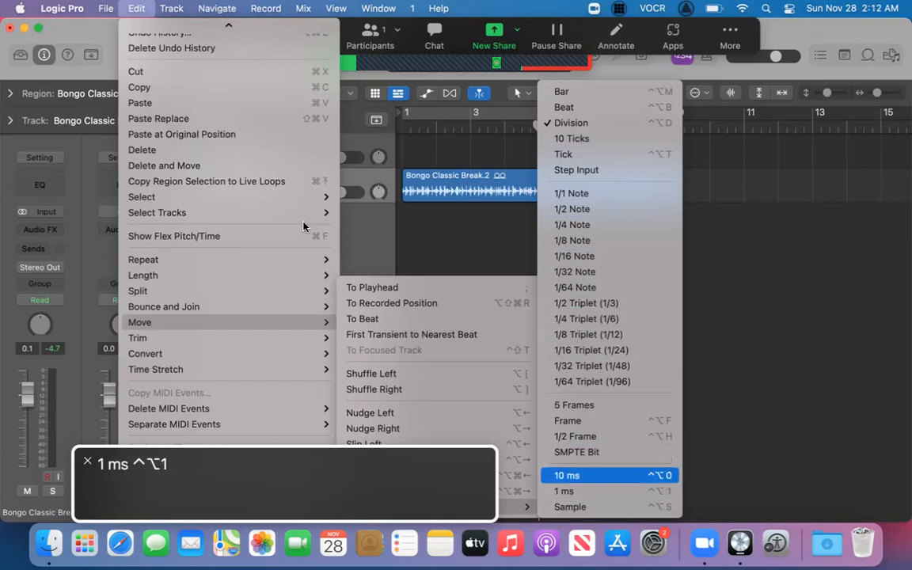
key("Up")
key("Up")
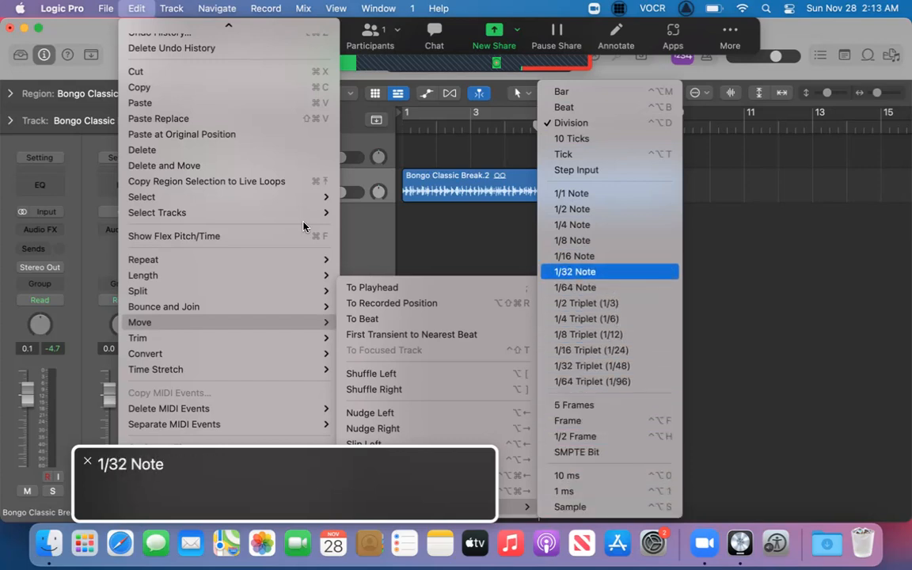
key("Up")
key("Up")
key("Up")
key("Up")
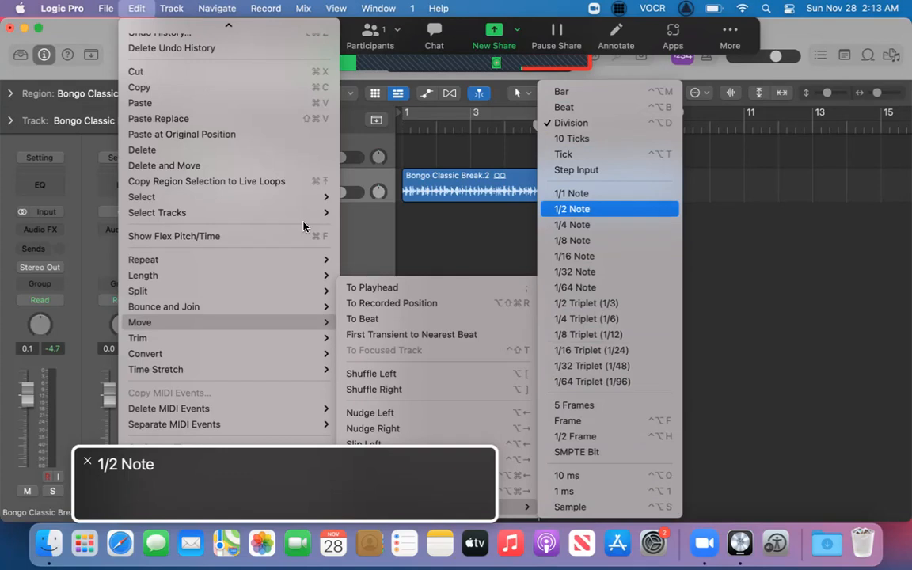
key("Down")
key("Down")
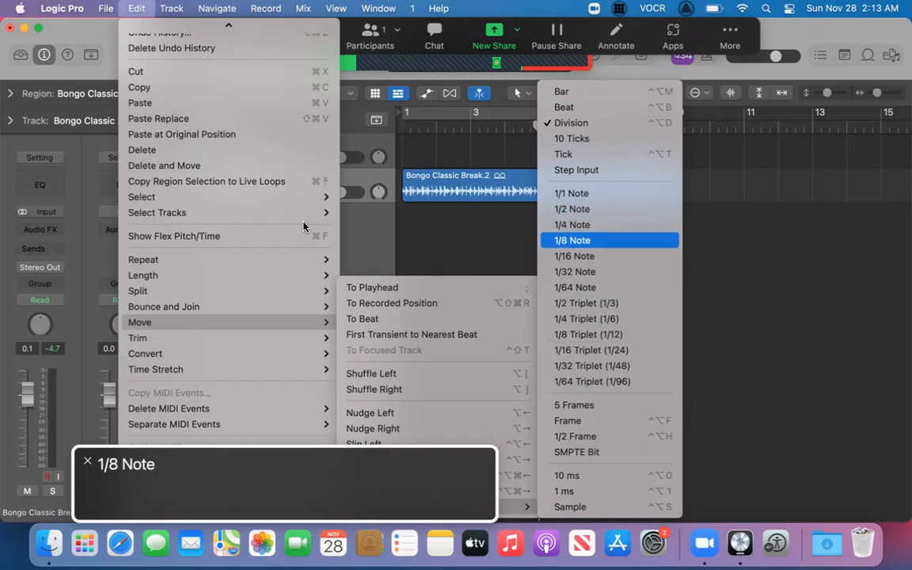
key("Return")
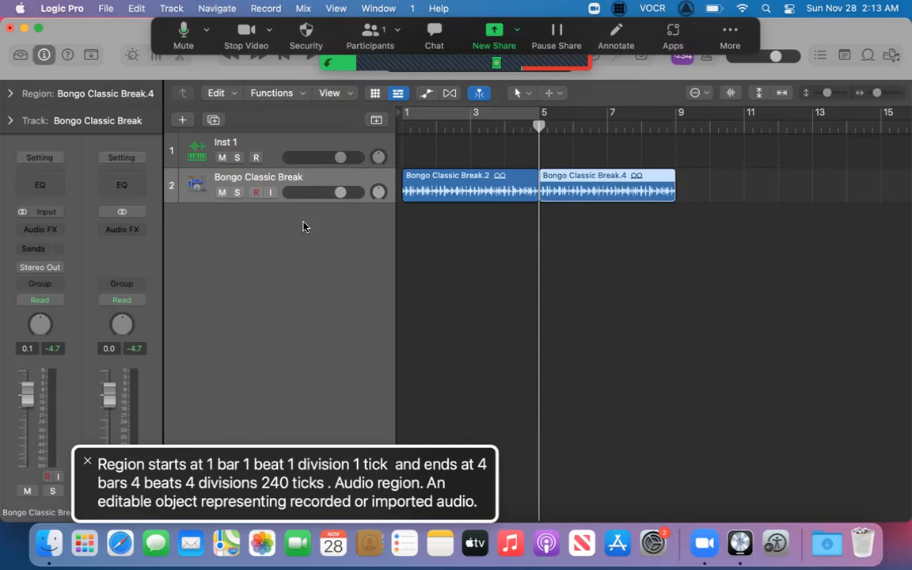
Select the first Bongo Classic Break region, which starts at bar 1.
key("super+z")
key("ctrl+alt+Left")
key("ctrl+alt+Left")
key("ctrl+alt+Right")
key("ctrl+alt+Right")
key("Left")
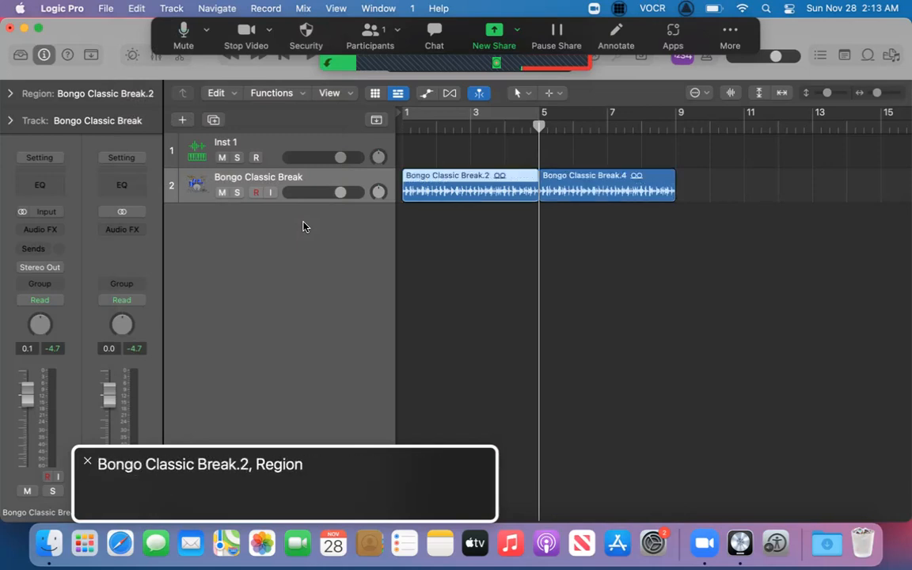
Play the repeated drum loop from the project start and stop playback.
key("Return")
key("space")
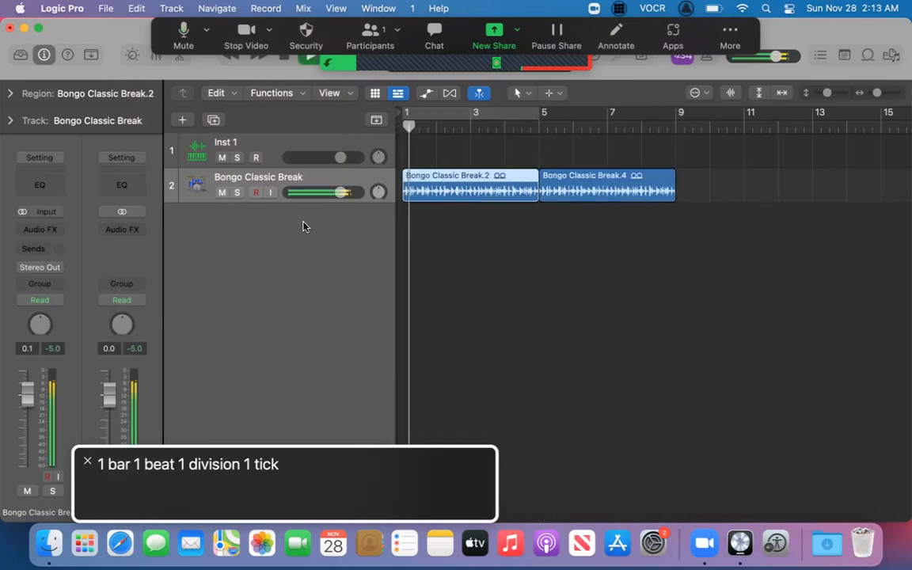
key("space")
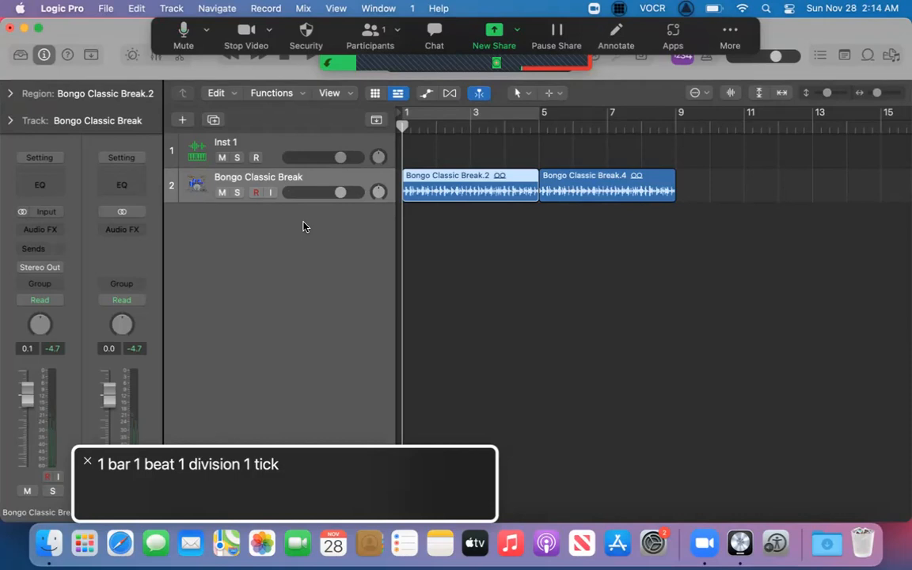
Open the key commands list and search it for "grid".
key("alt+k")
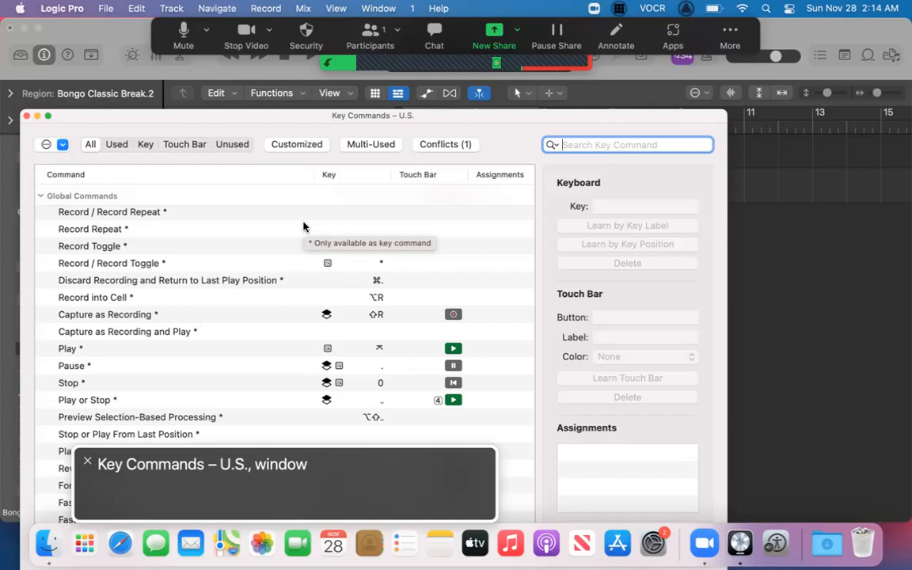
key("Tab")
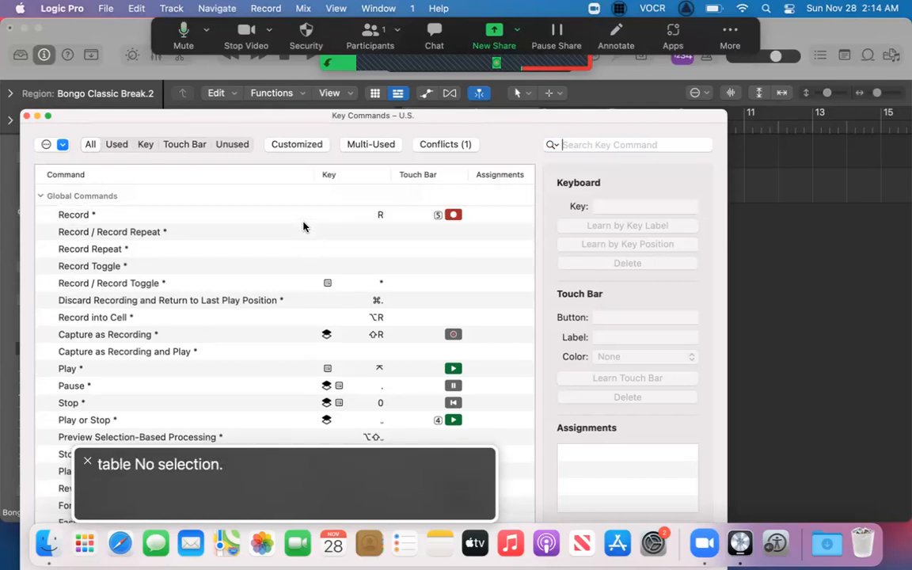
key("shift+Tab")
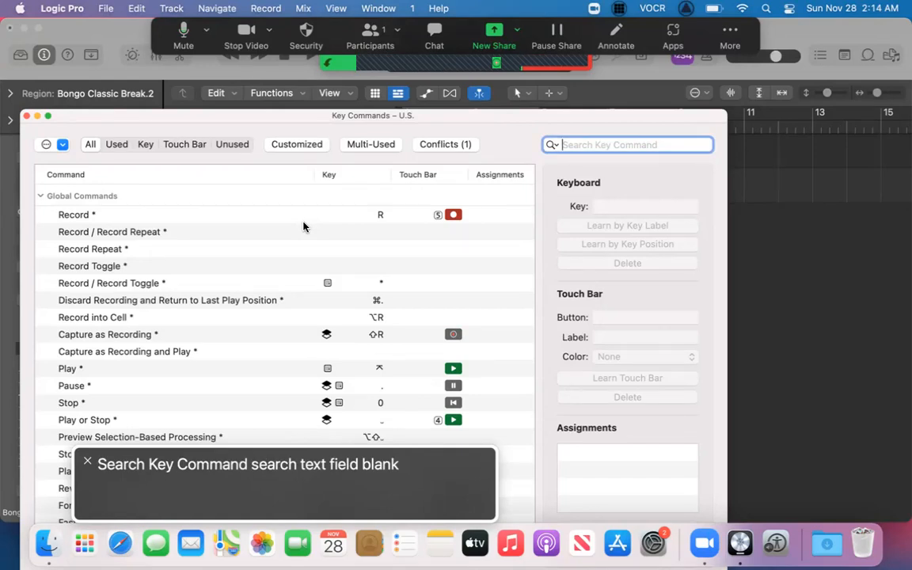
type("grid")
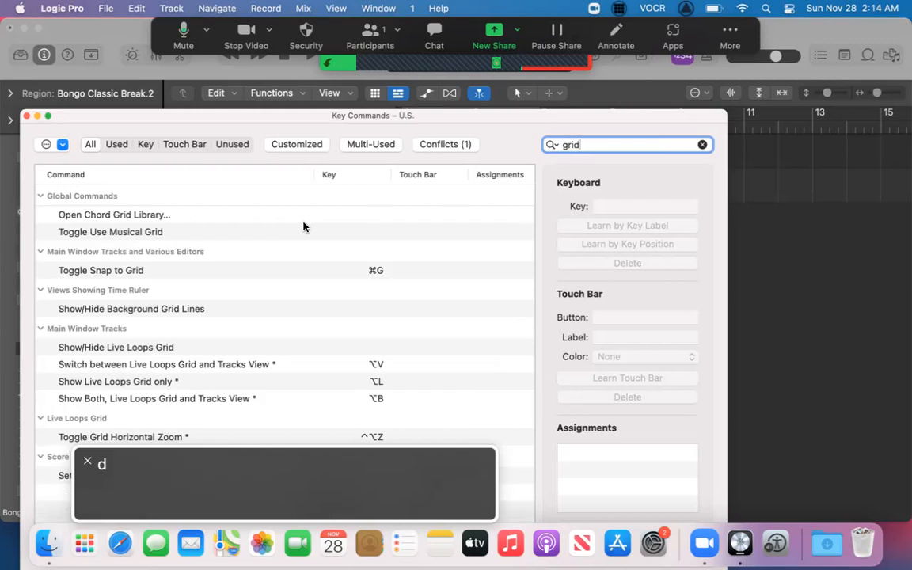
Examine the grid-related key commands, from Open Chord Grid Library through the Live Loops Grid commands to Settings: Chords and Grids.
key("ctrl+alt+Right")
key("Down")
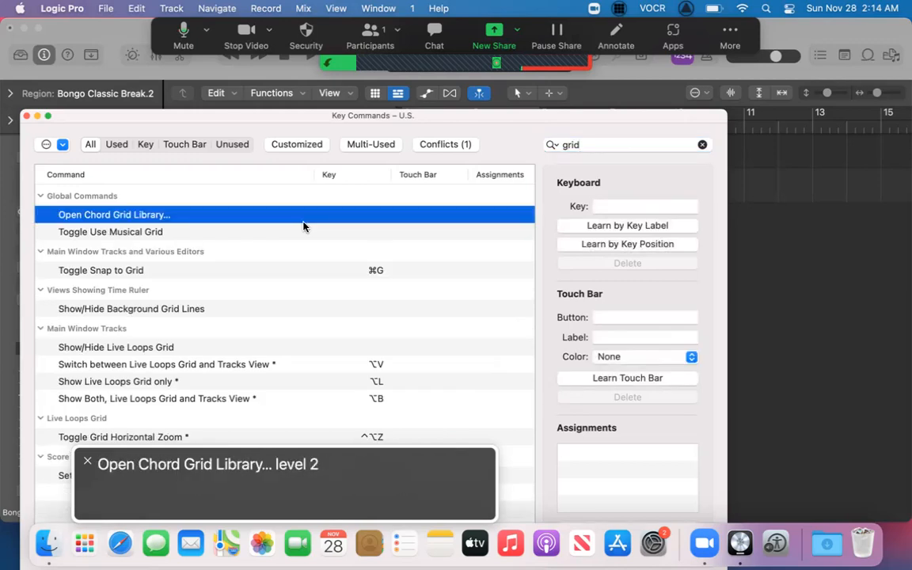
key("ctrl+alt+Up")
key("Down")
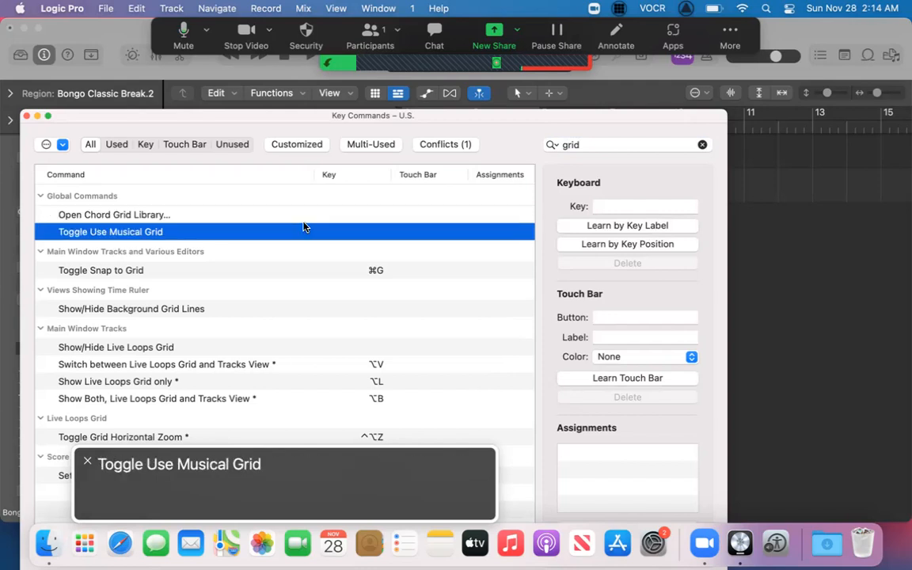
key("ctrl+alt+Down")
key("Down")
key("ctrl+alt+Down")
key("Down")
key("ctrl+alt+Down")
key("Down")
key("Down")
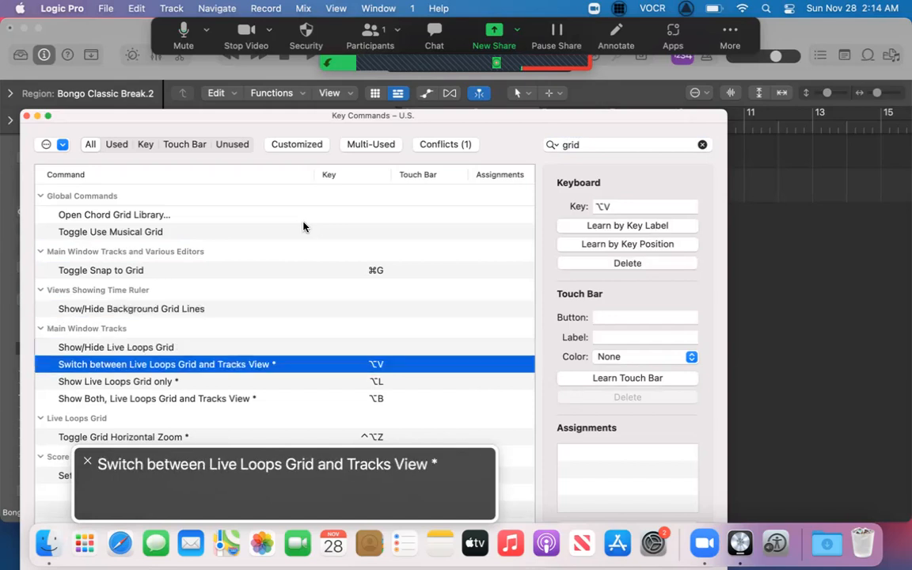
key("Down")
key("Down")
key("ctrl+alt+Down")
key("Down")
key("ctrl+alt+Down")
key("Down")
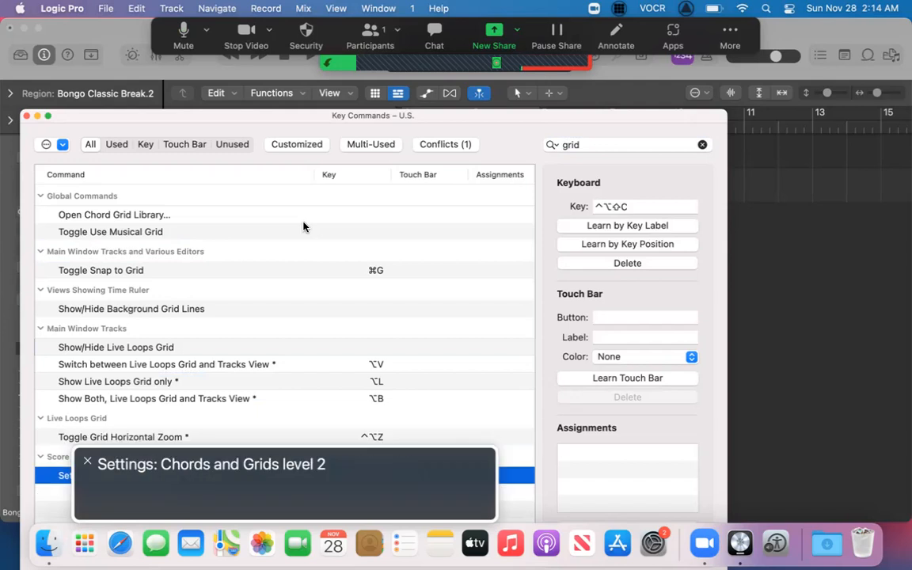
Replace the key command search term with "div" and look through the first division value commands.
key("shift+Tab")
key("shift+Tab")
key("Tab")
key("BackSpace")
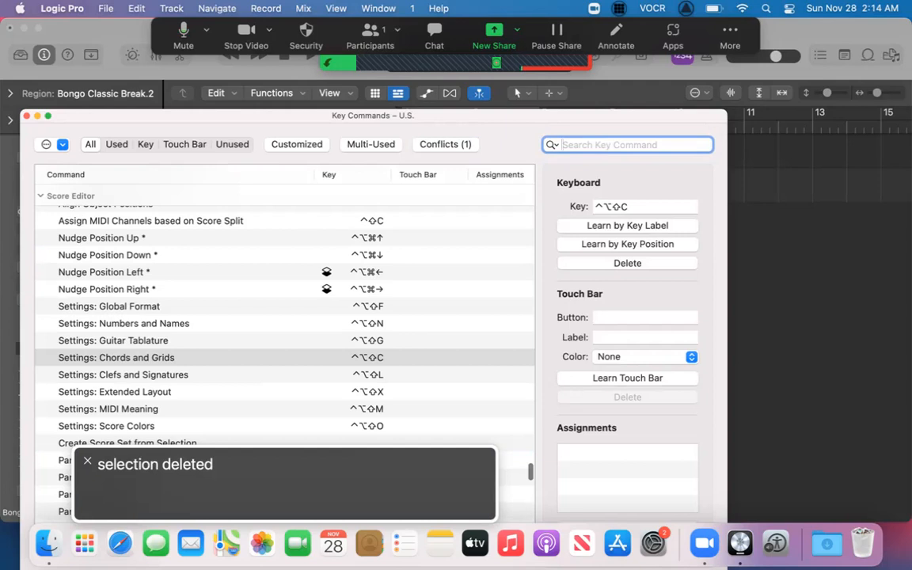
type("div")
key("Tab")
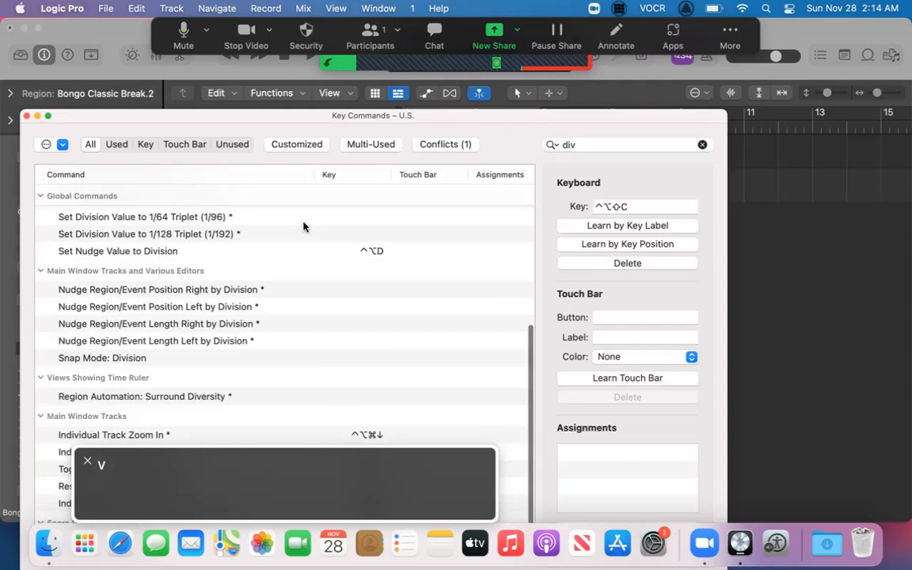
key("Down")
key("Down")
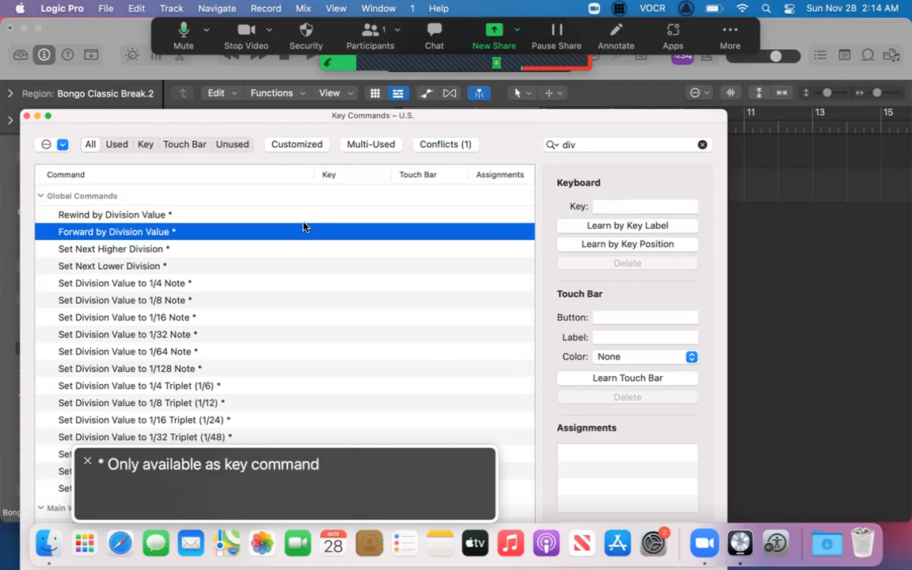
Assign the shortcut ⇧, to Rewind by Division Value by key label, replacing its use for Fast Rewind.
key("Up")
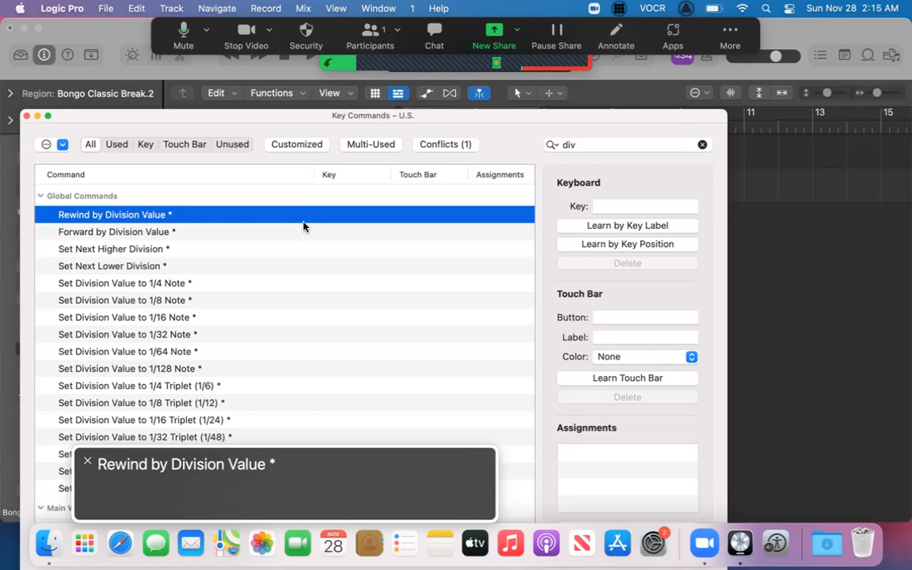
key("ctrl+alt+Right")
key("ctrl+alt+Right")
key("ctrl+alt+Right")
key("ctrl+alt+Right")
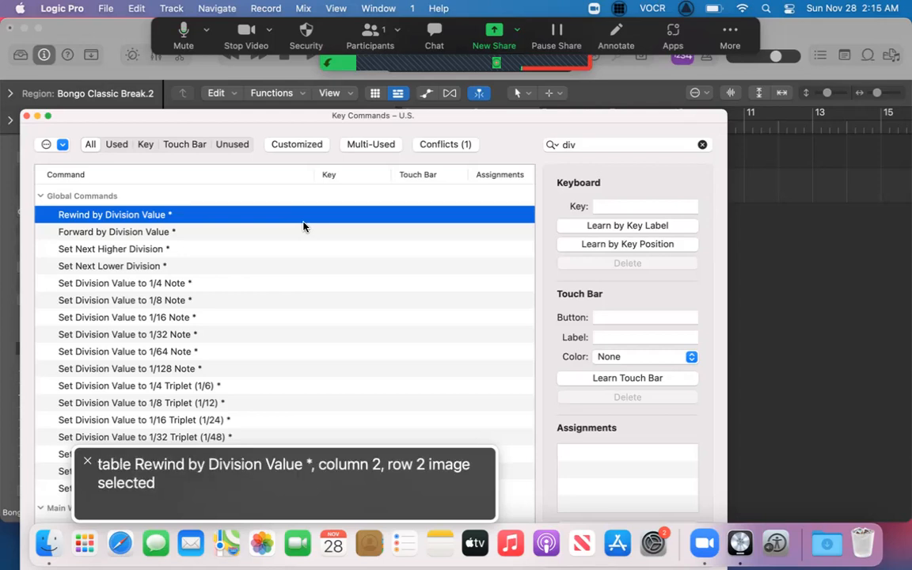
key("ctrl+alt+Right")
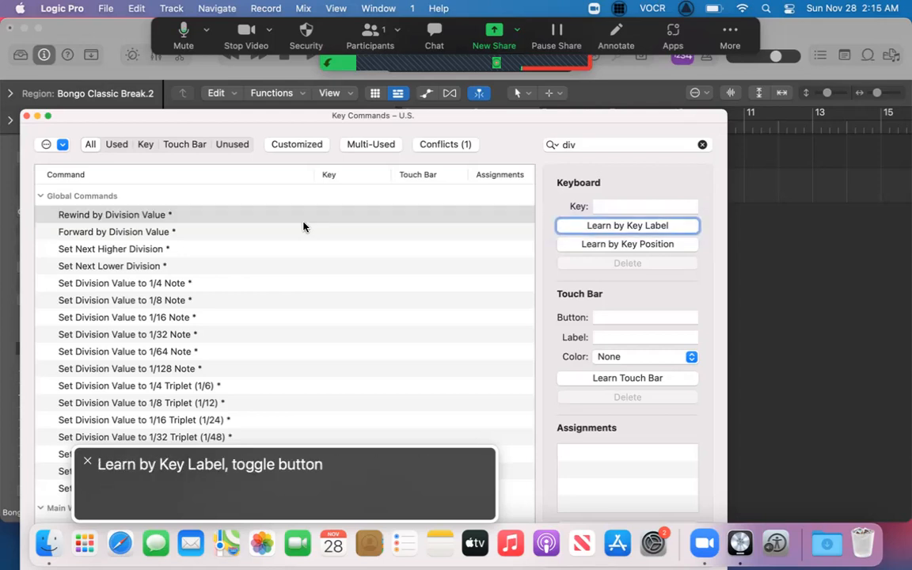
key("ctrl+alt+space")
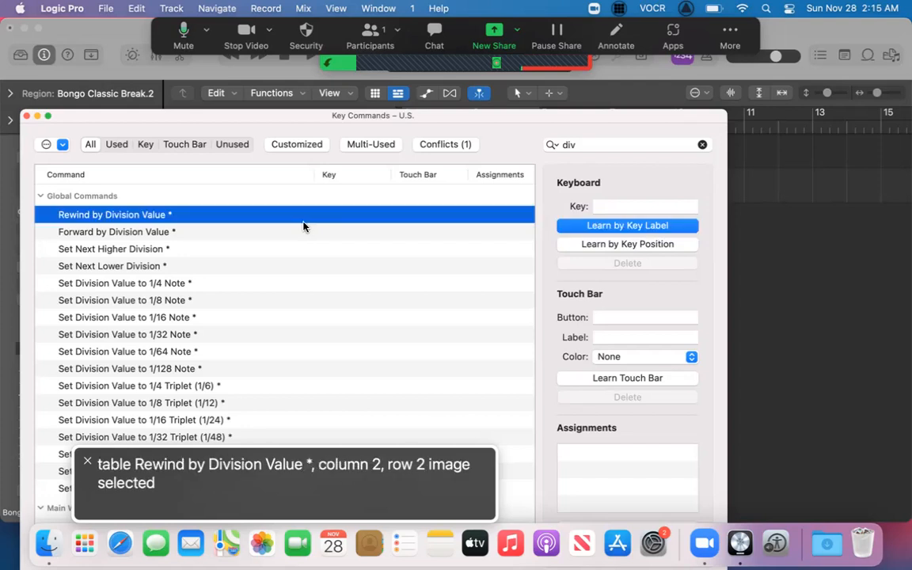
key("shift+comma")
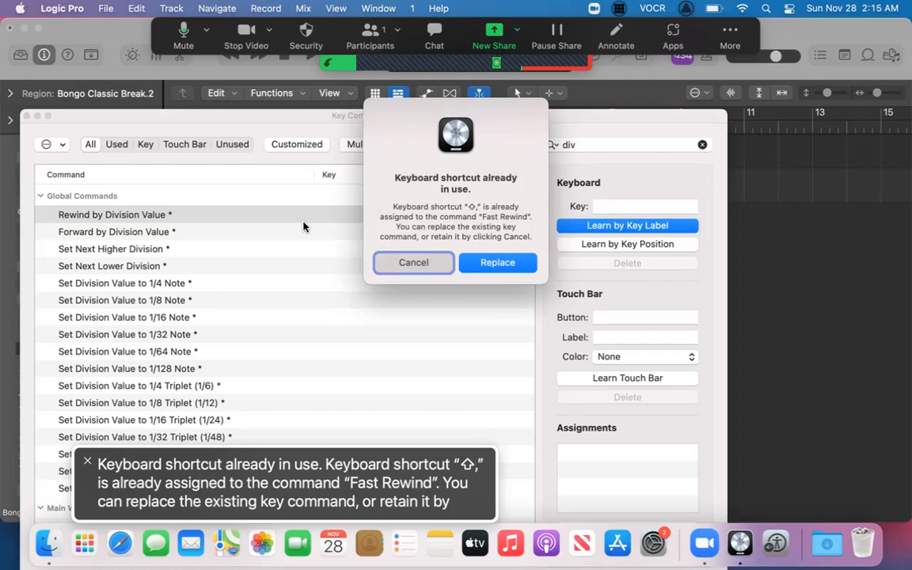
key("ctrl+alt+Right")
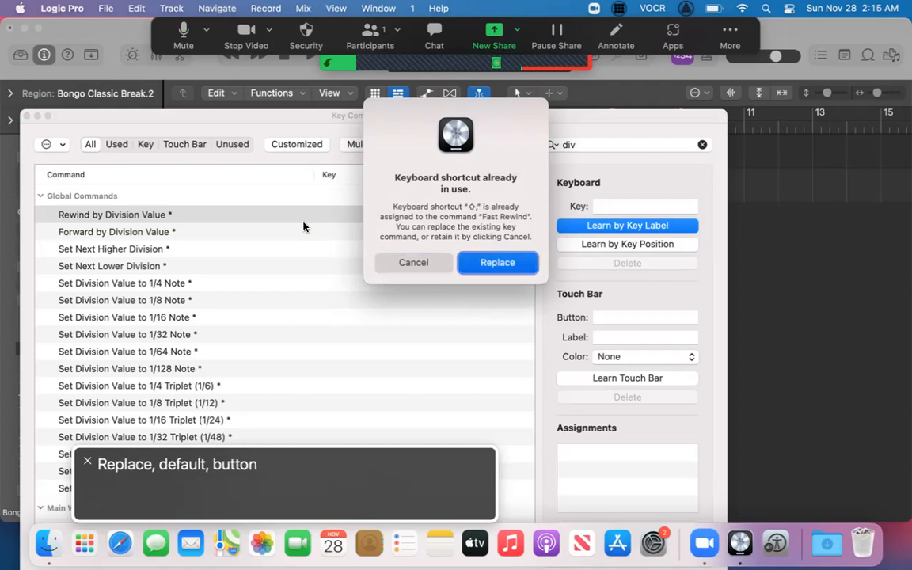
key("ctrl+alt+space")
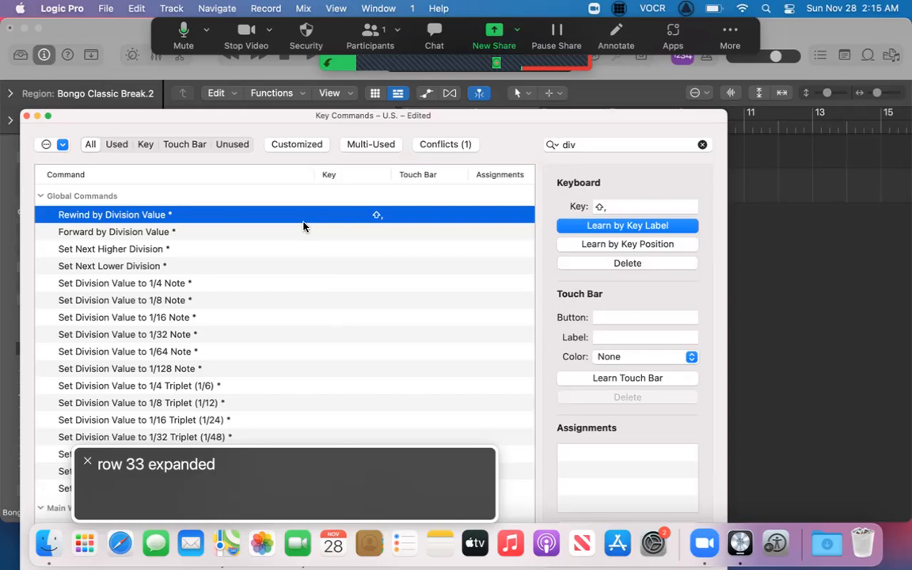
Assign the shortcut ⇧. to Forward by Division Value, replacing its use for Fast Forward.
key("Down")
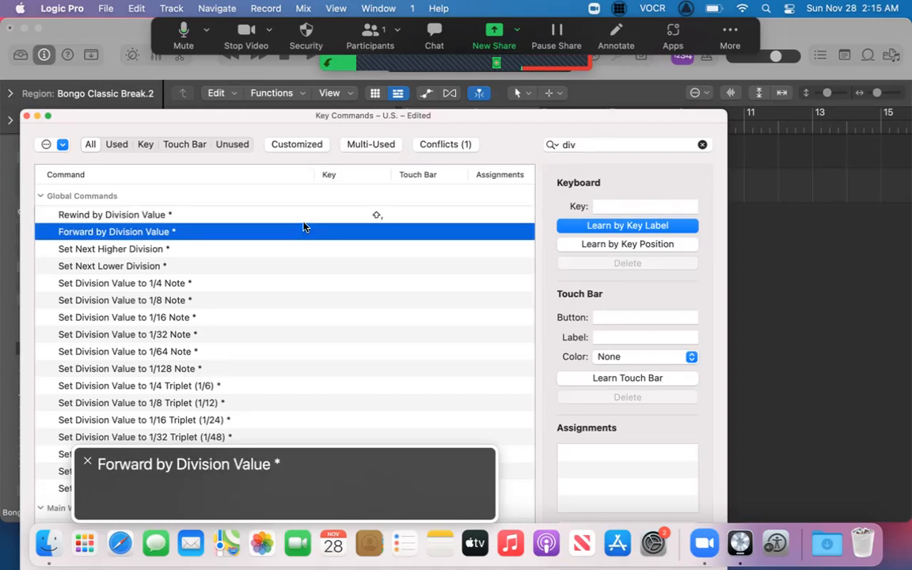
key("shift+period")
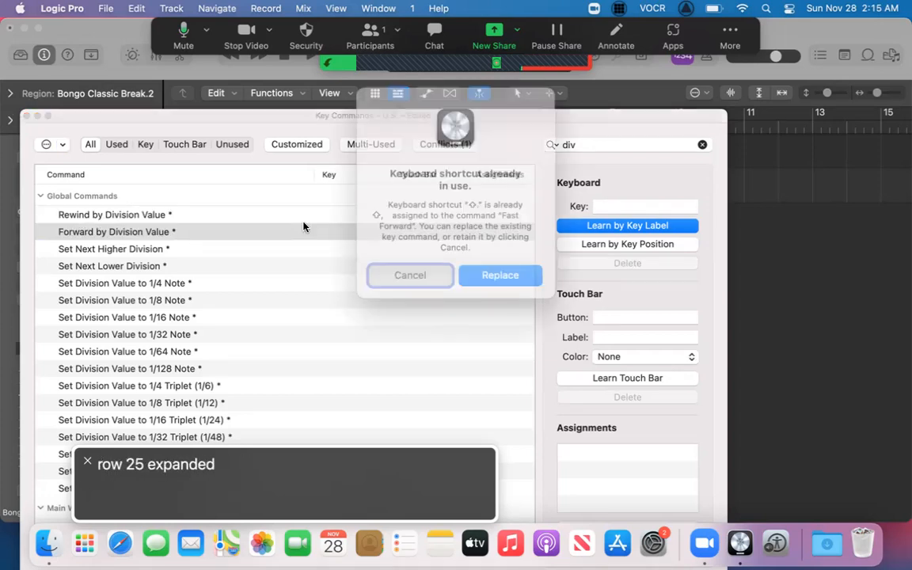
key("ctrl+alt+Right")
key("ctrl+alt+Right")
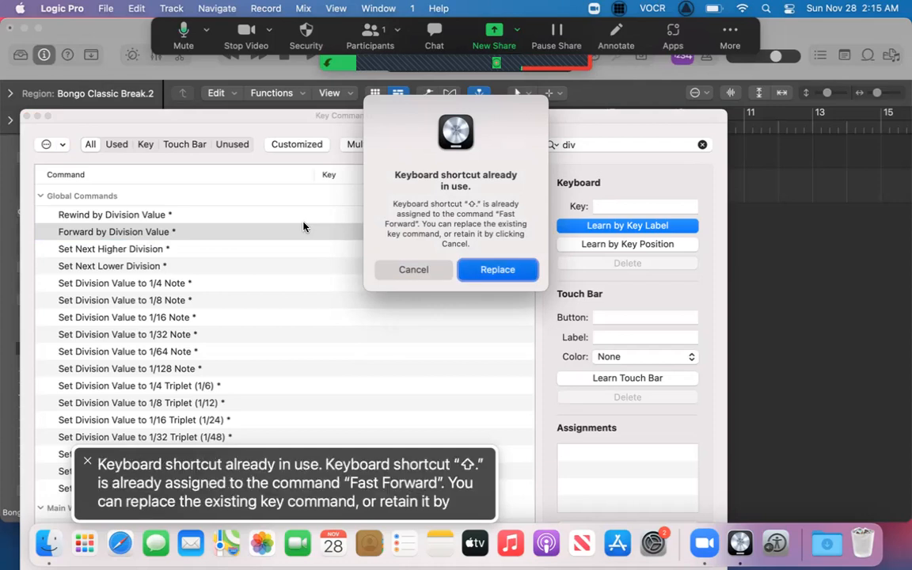
key("ctrl+alt+space")
Turn off Learn by Key Label and close the key commands window.
key("Tab")
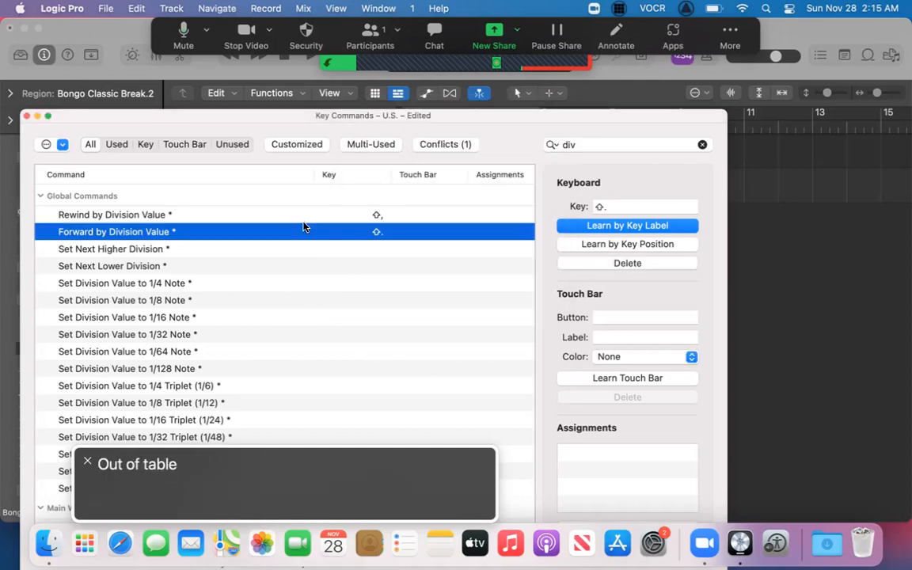
key("Tab")
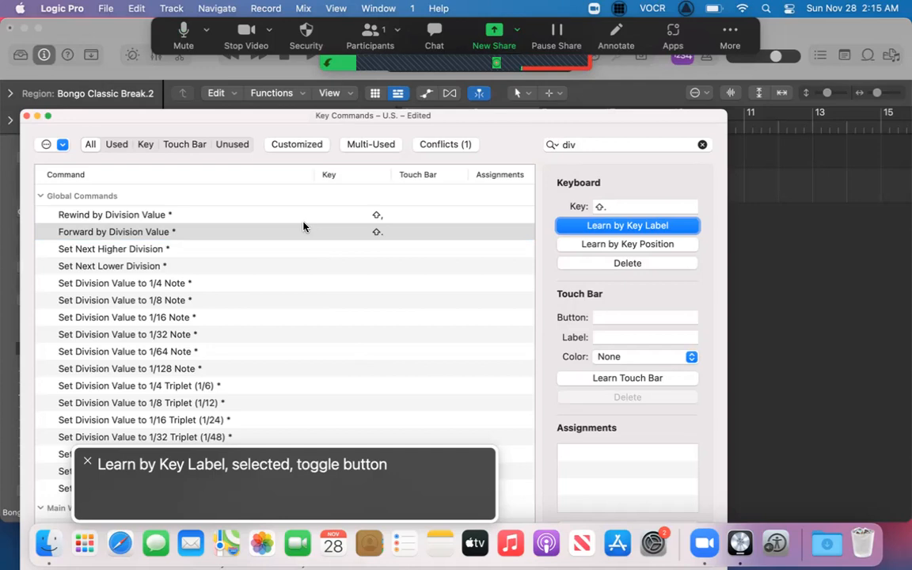
key("ctrl+alt+space")
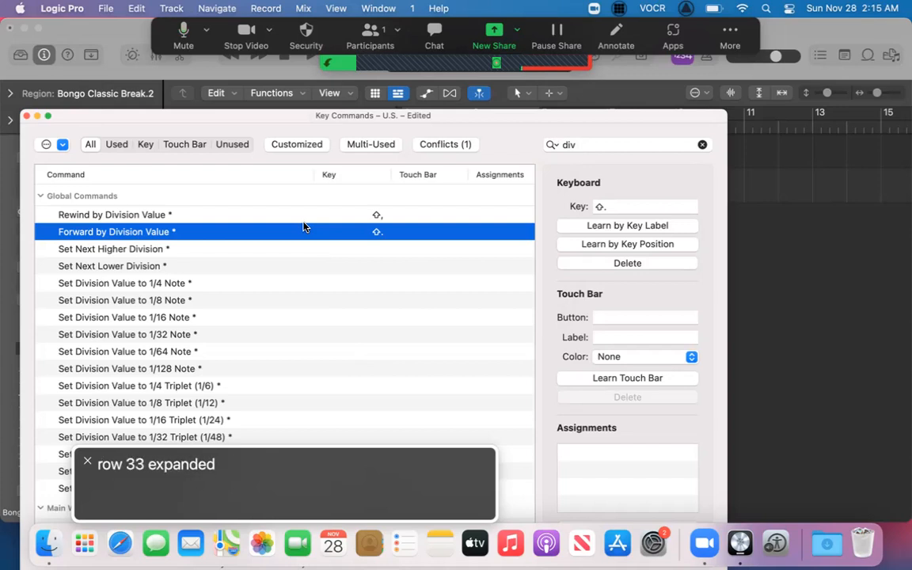
key("ctrl+alt+shift+Up")
key("ctrl+alt+Left")
key("ctrl+alt+Left")
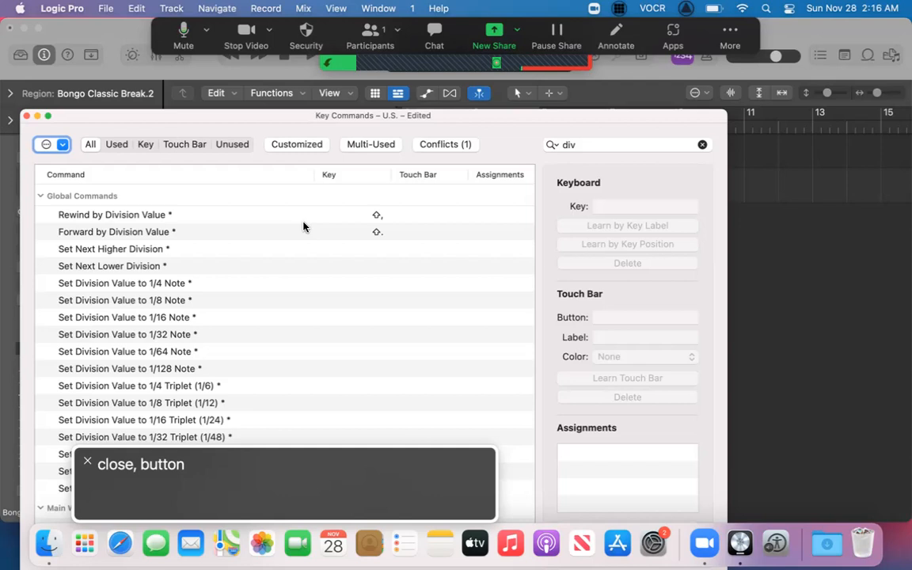
key("ctrl+alt+space")
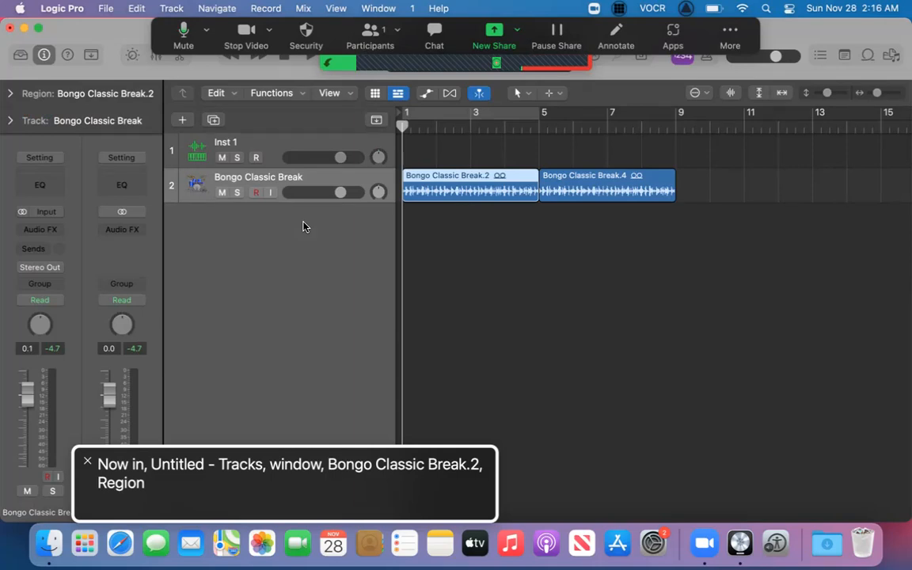
Reselect the first Bongo Classic Break region, play it briefly, and return the playhead to the project start.
key("Right")
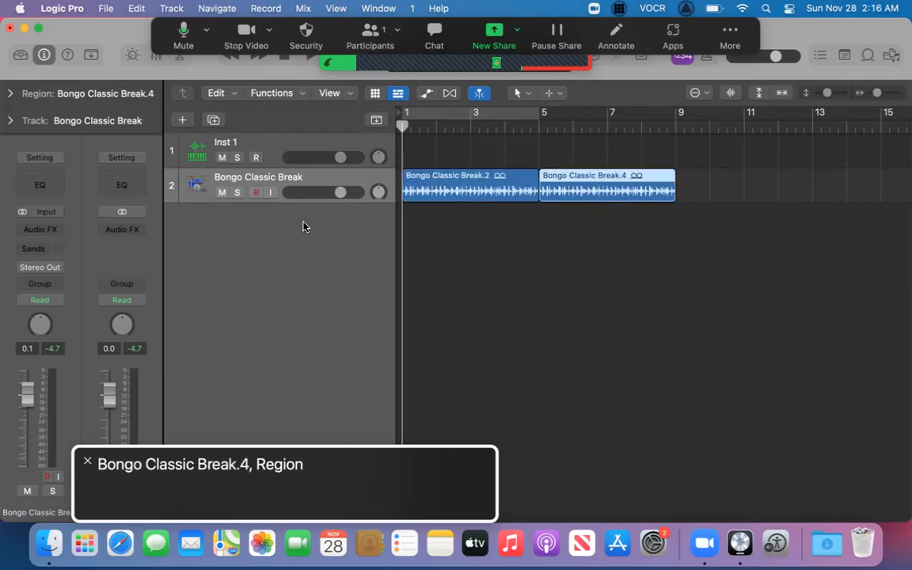
key("Left")
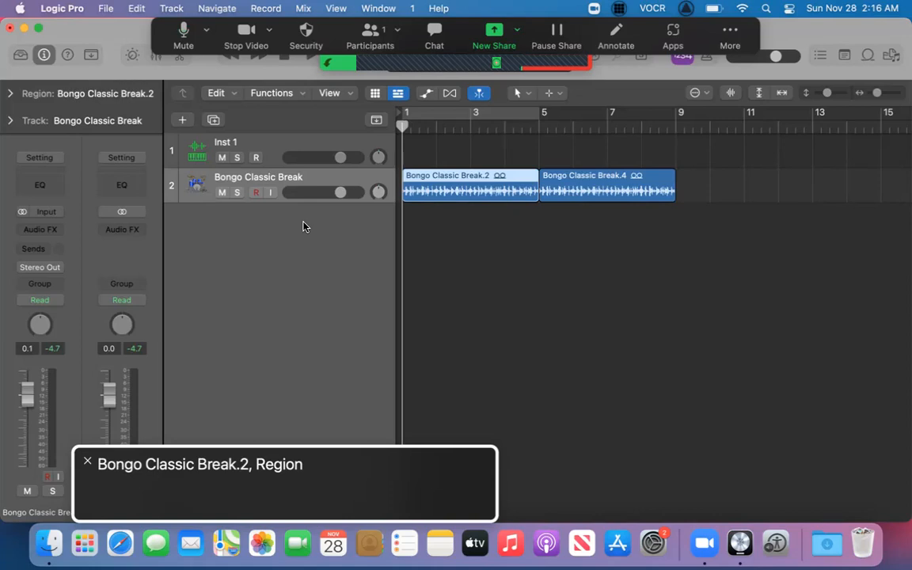
key("space")
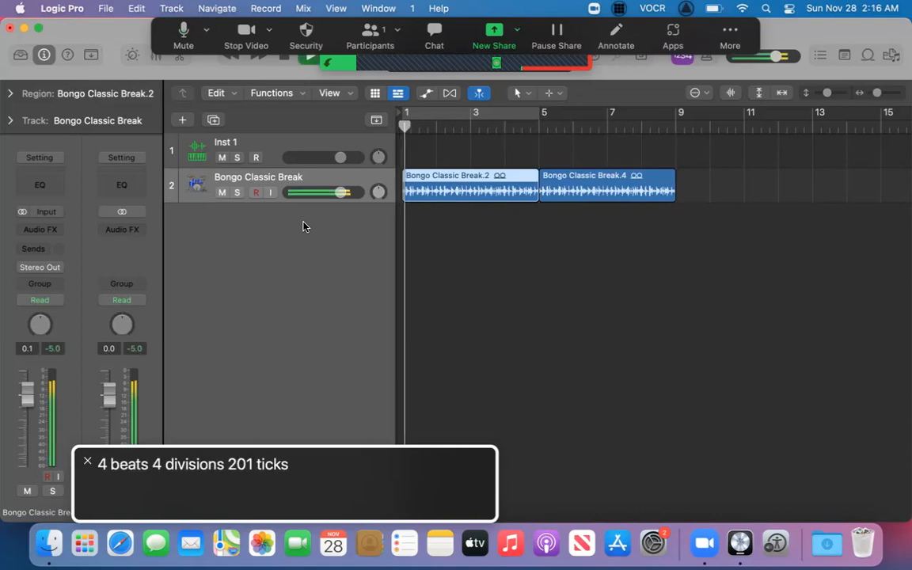
key("Caps_Lock")
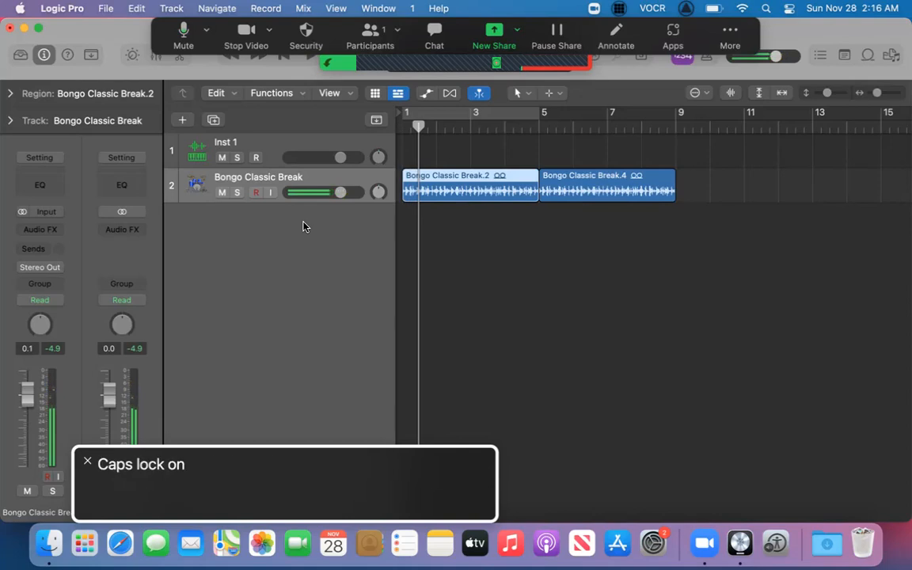
key("Caps_Lock")
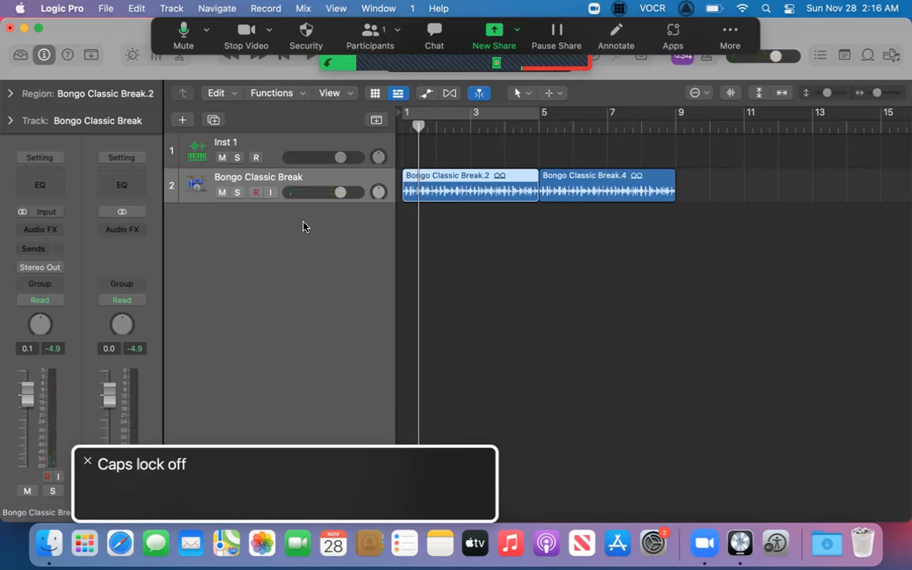
key("Return")
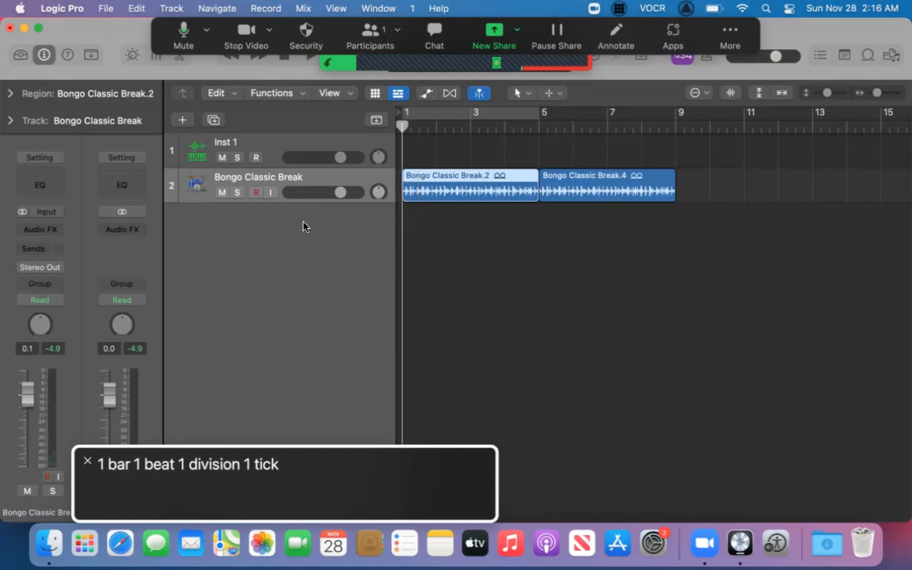
Move the playhead forward one division, back to the project start, and forward two divisions.
key("ctrl+period")
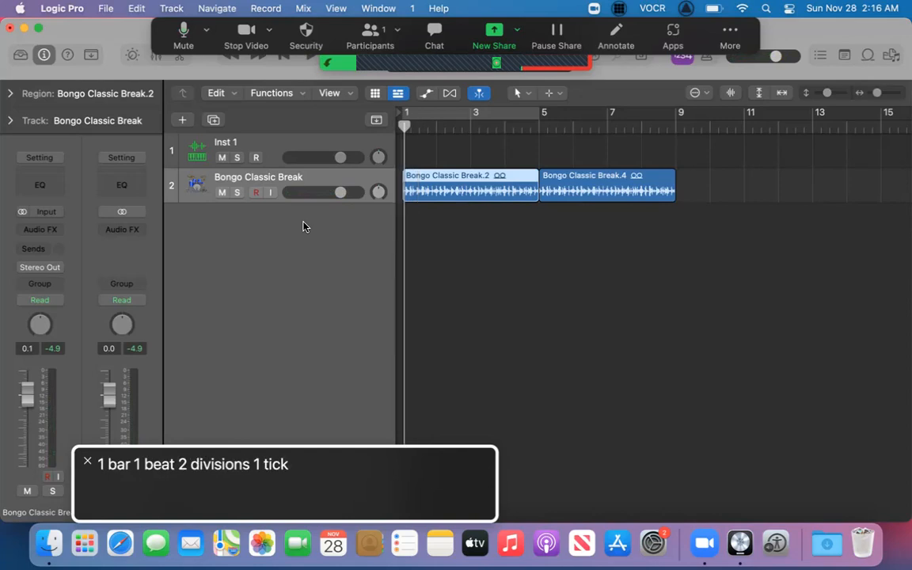
key("ctrl+comma")
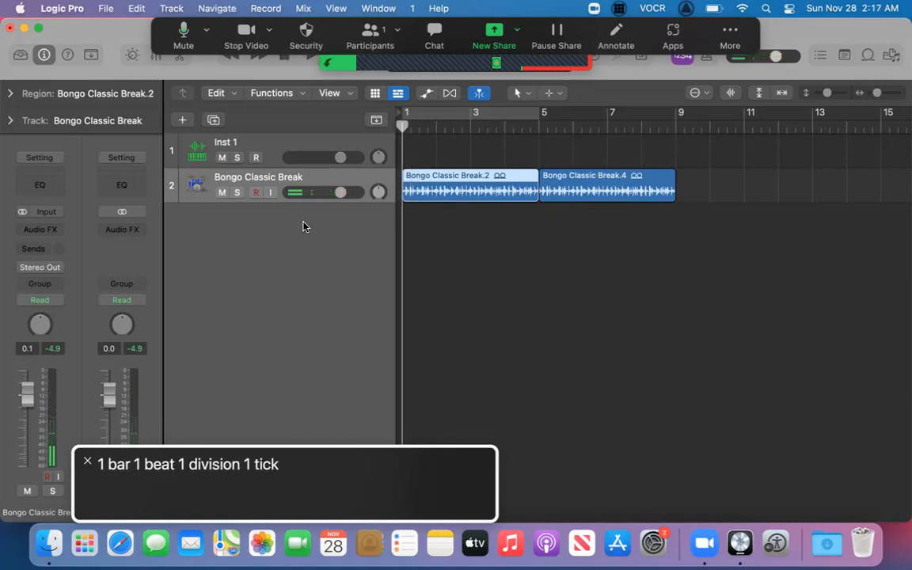
key("ctrl+period")
key("ctrl+period")
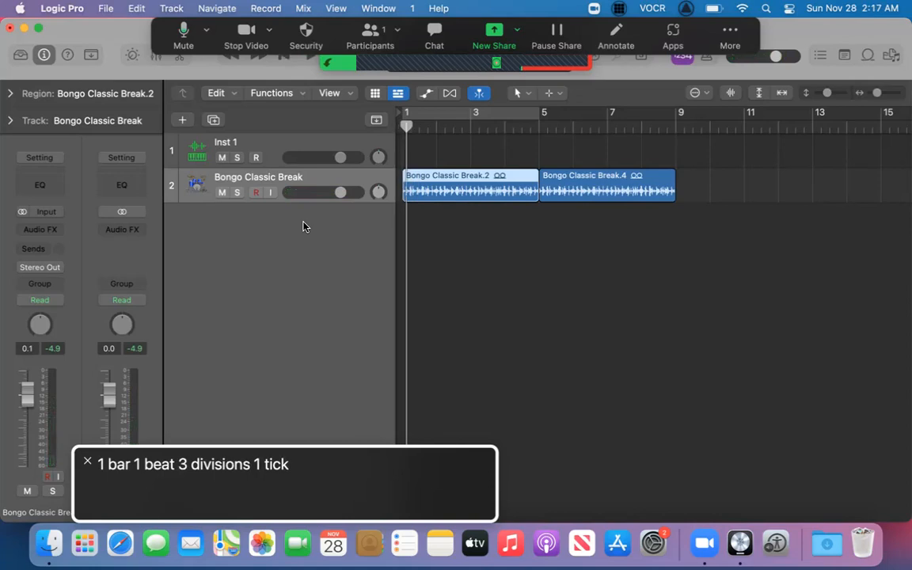
Starting from the project start, split the first Bongo Classic Break region at 1 1 3 1 and again two divisions further on.
key("ctrl+comma")
key("ctrl+comma")
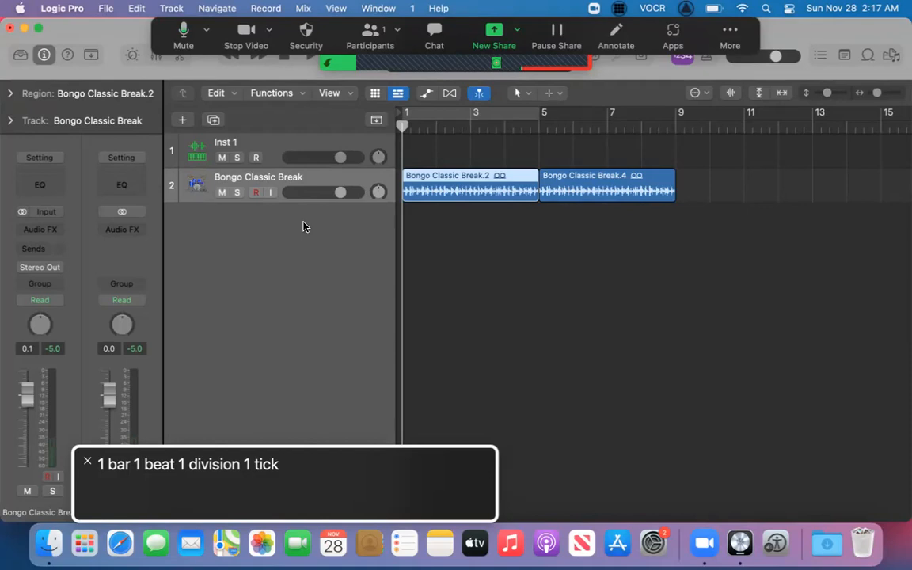
key("ctrl+Right")
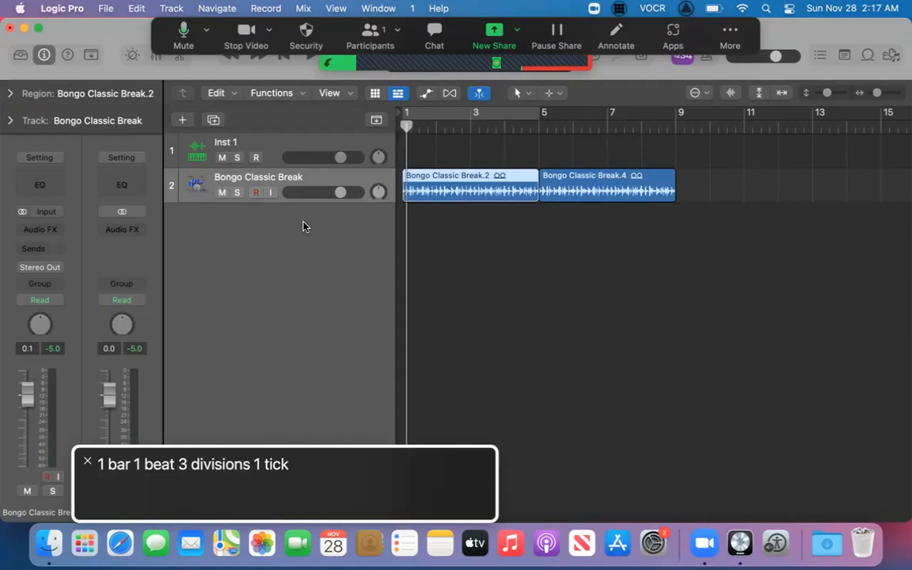
key("super+t")
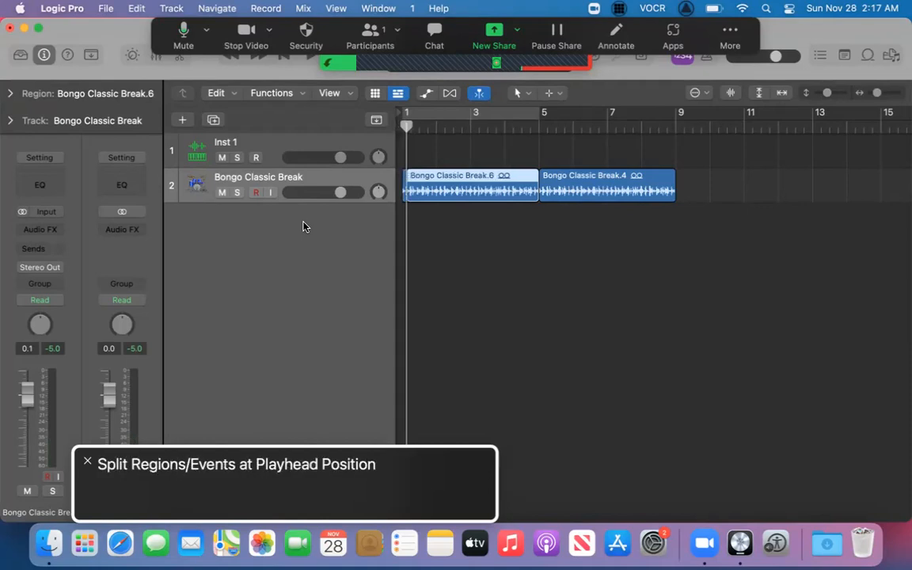
key("ctrl+Right")
key("super+t")
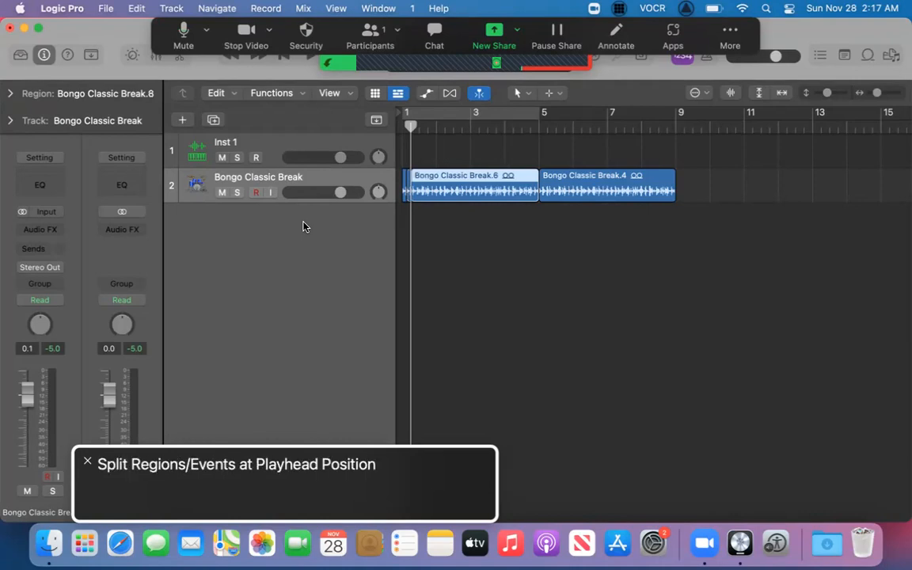
Continue splitting the loop every two divisions through the third beat of bar 1.
key("ctrl+Right")
key("super+t")
key("ctrl+Right")
key("ctrl+Right")
key("super+t")
Split the remaining part every two divisions from beat 4 of bar 1 up to the start of bar 2.
key("ctrl+Right")
key("super+t")
key("ctrl+Right")
key("ctrl+Right")
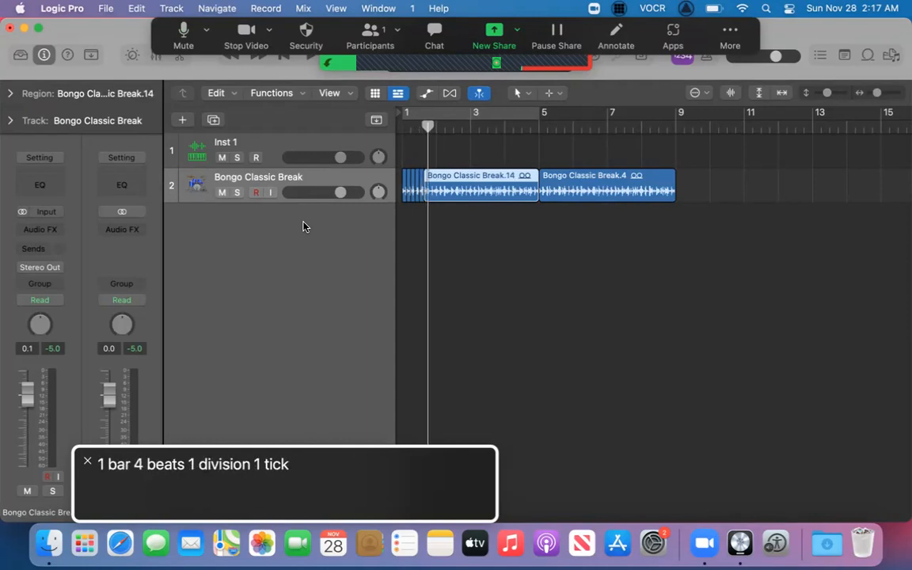
key("super+t")
key("ctrl+Right")
key("ctrl+Right")
key("super+t")
key("ctrl+Right")
key("ctrl+Right")
key("super+t")
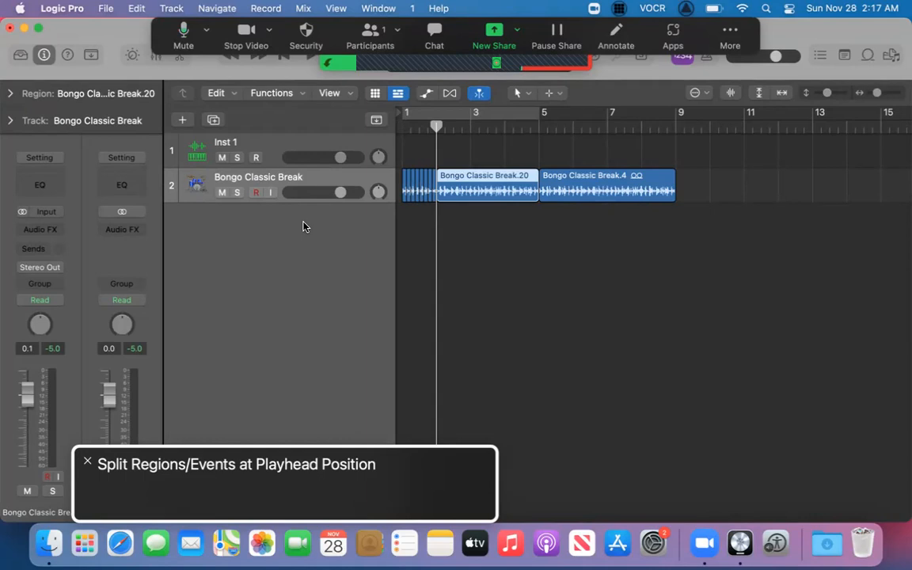
Select the first slice and briefly play from the playhead at bar 2.
key("Left")
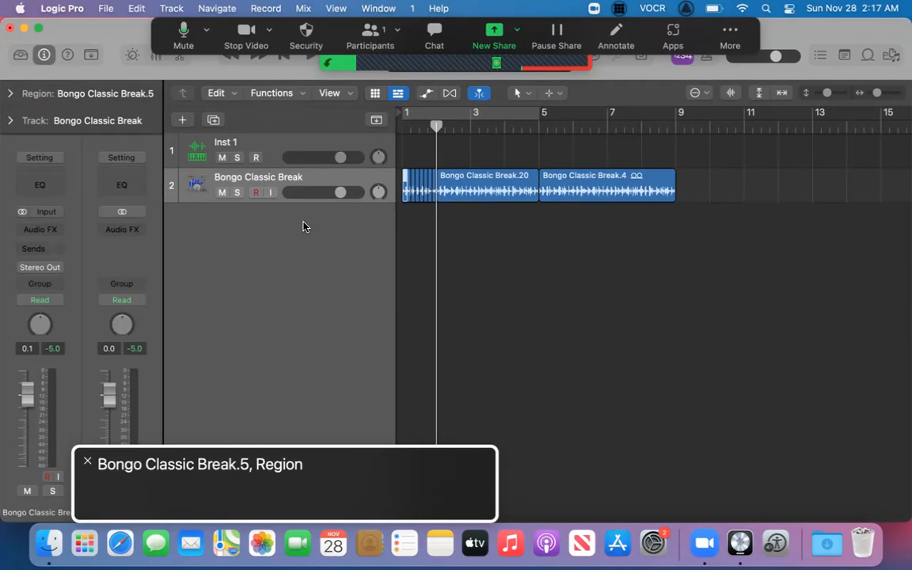
key("alt+space")
key("alt+space")
key("space")
key("space")
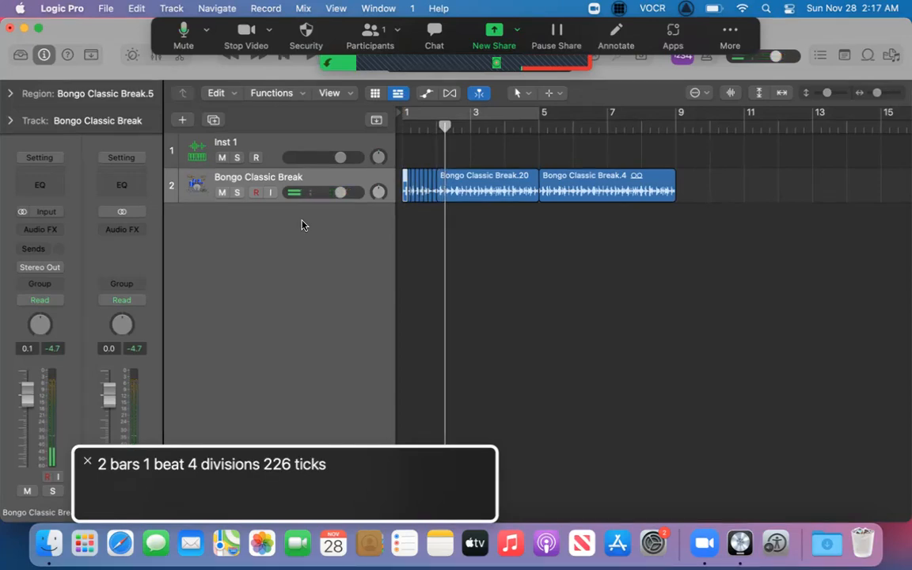
Select the third slice, Bongo Classic Break.9, and audition it twice from its own start.
key("Right")
key("Right")
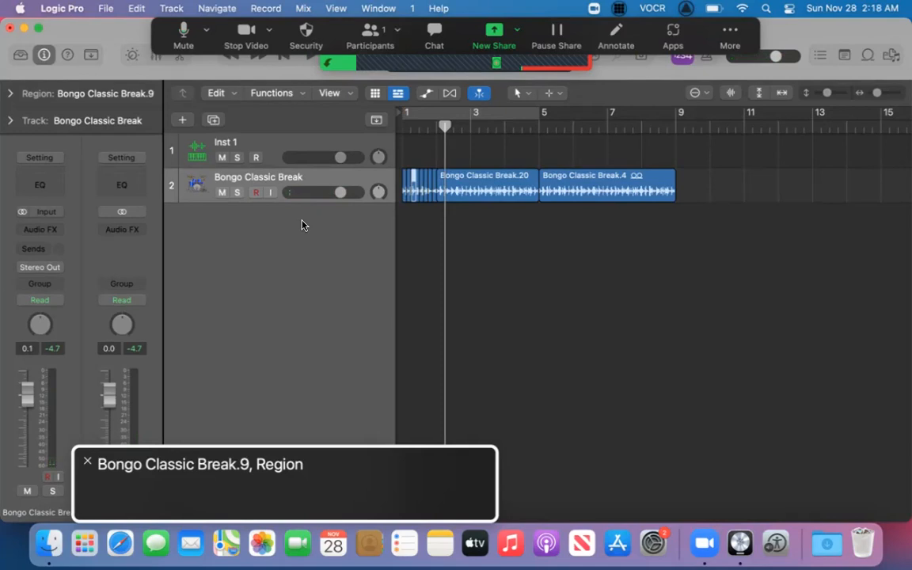
key("shift+space")
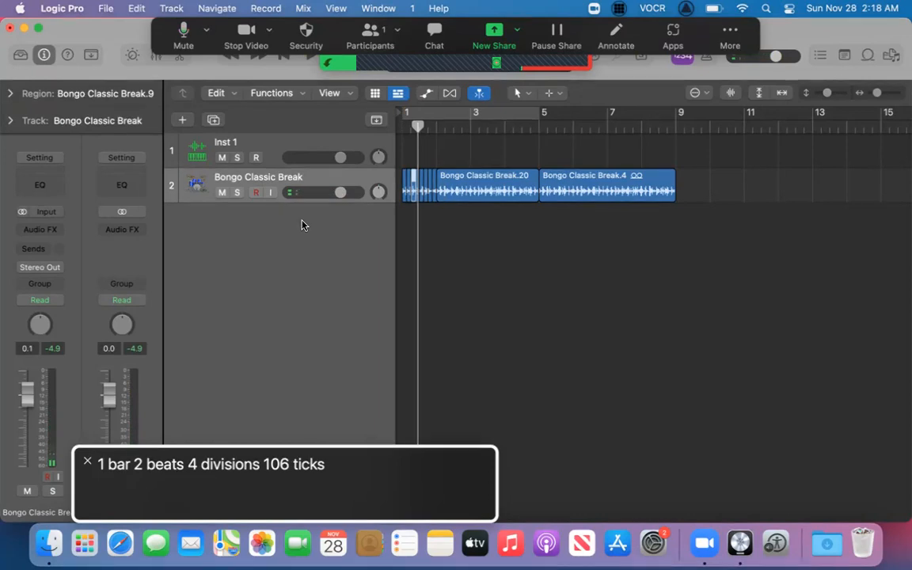
key("shift+space")
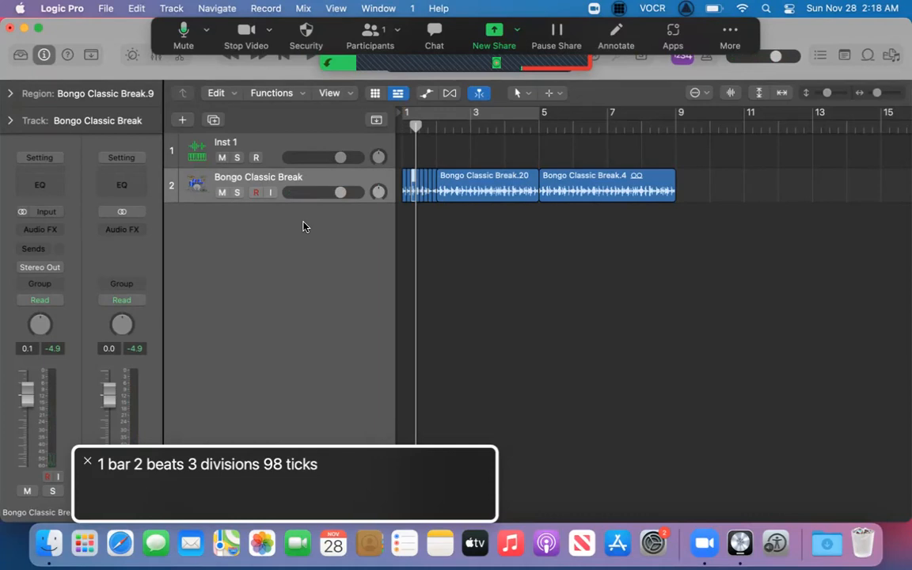
Return the playhead to the project start and play the opening of the sliced loop three times.
key("Return")
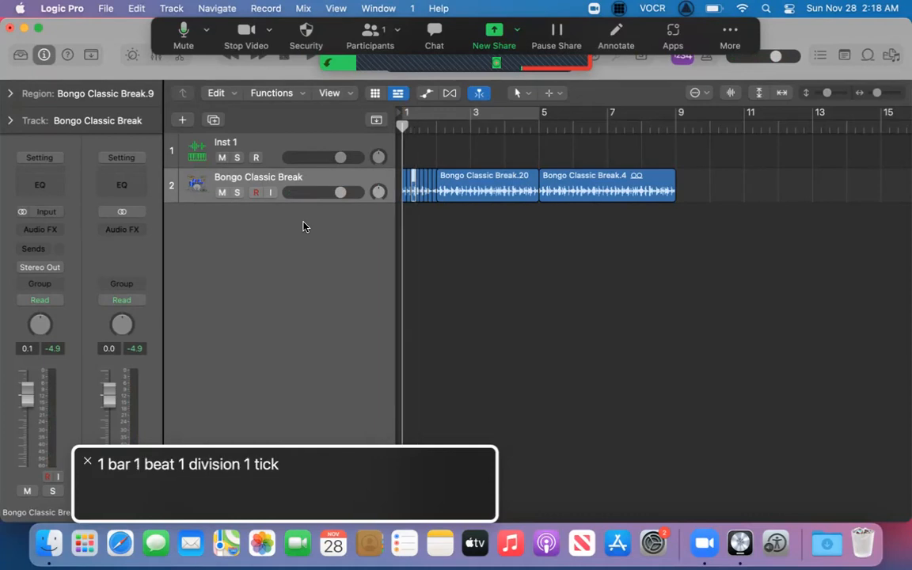
key("space")
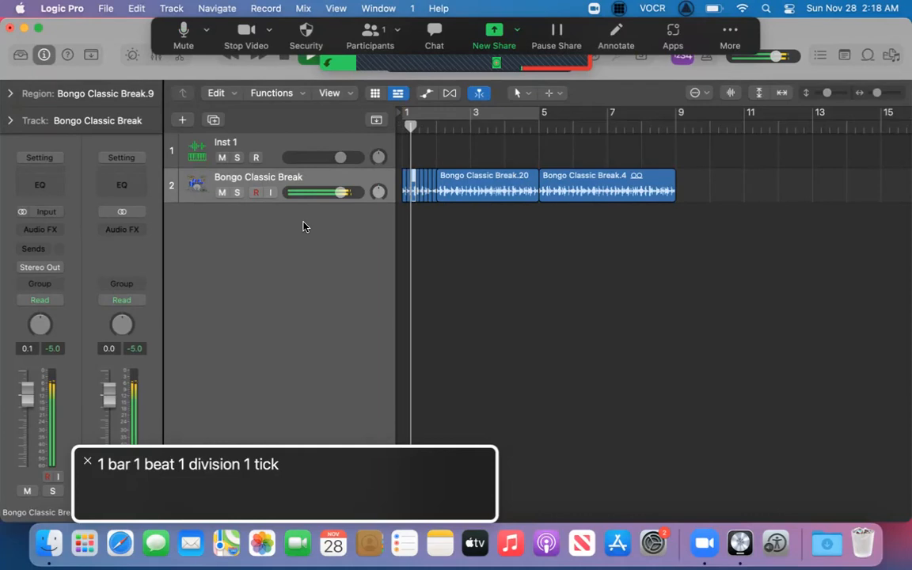
key("space")
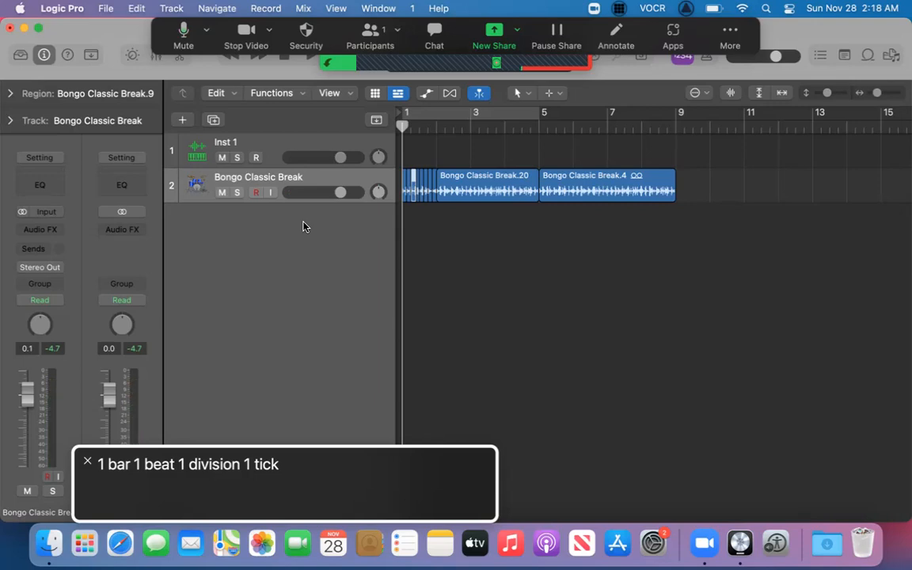
key("space")
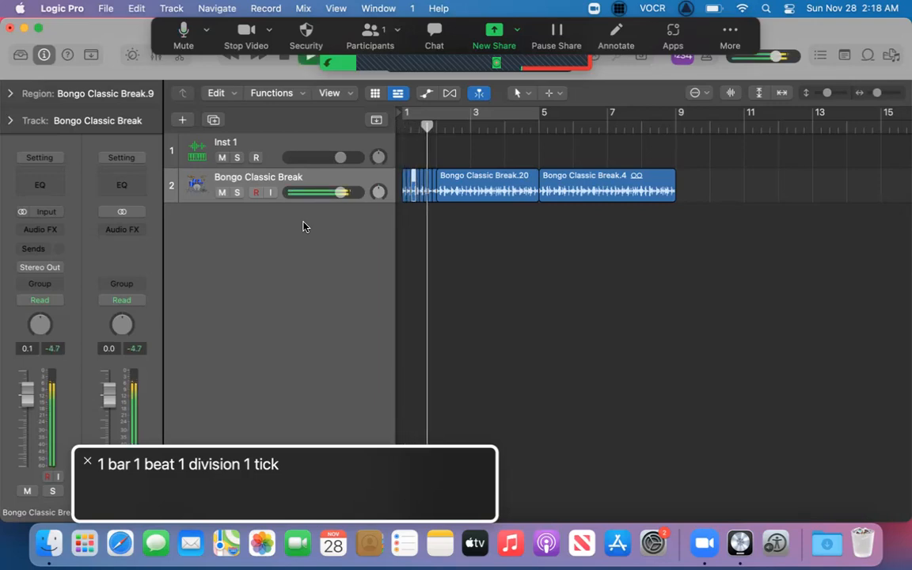
key("space")
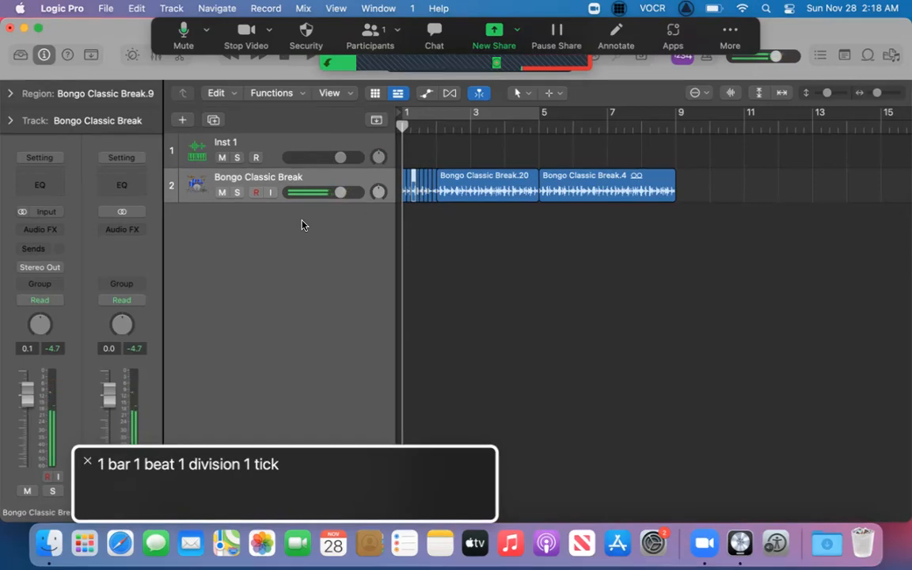
key("space")
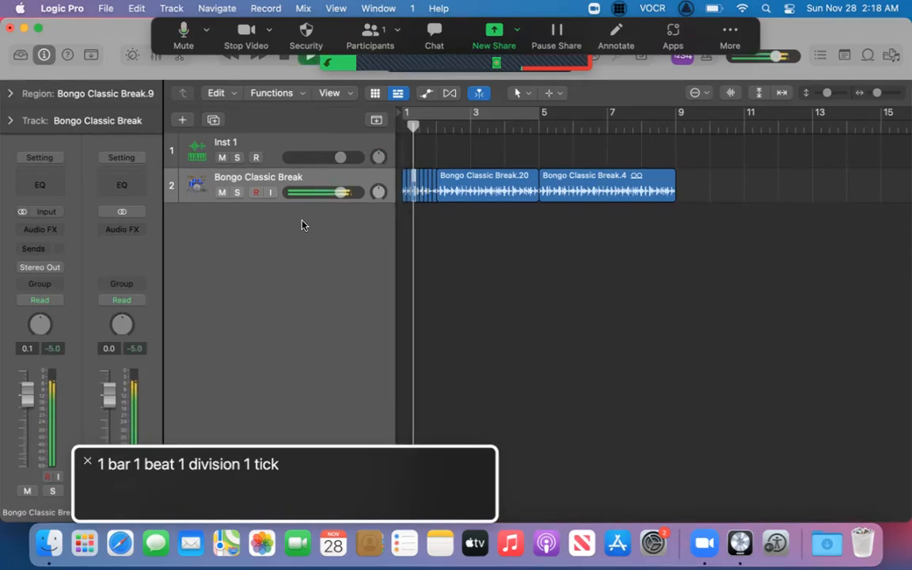
key("space")
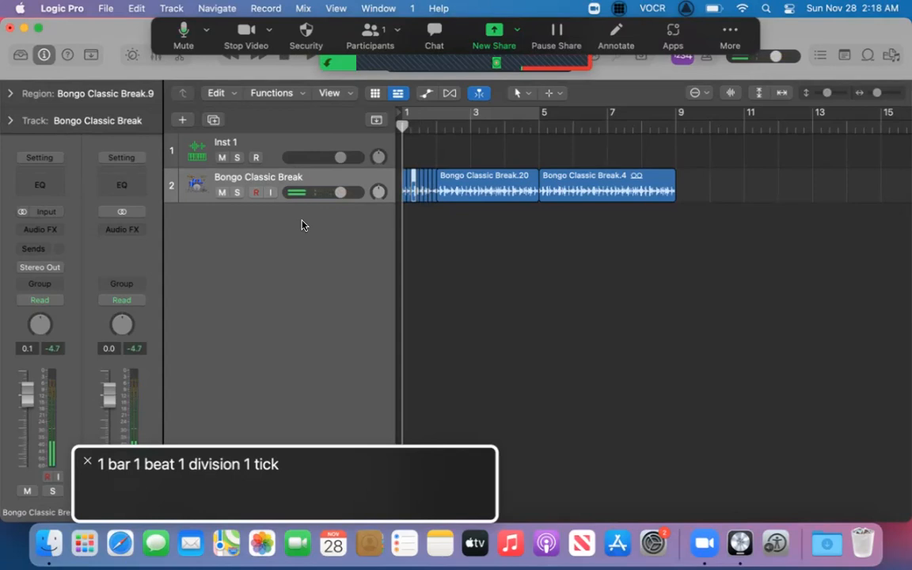
Audition the second slice, Bongo Classic Break.7, and play the sliced loop from the project start.
key("space")
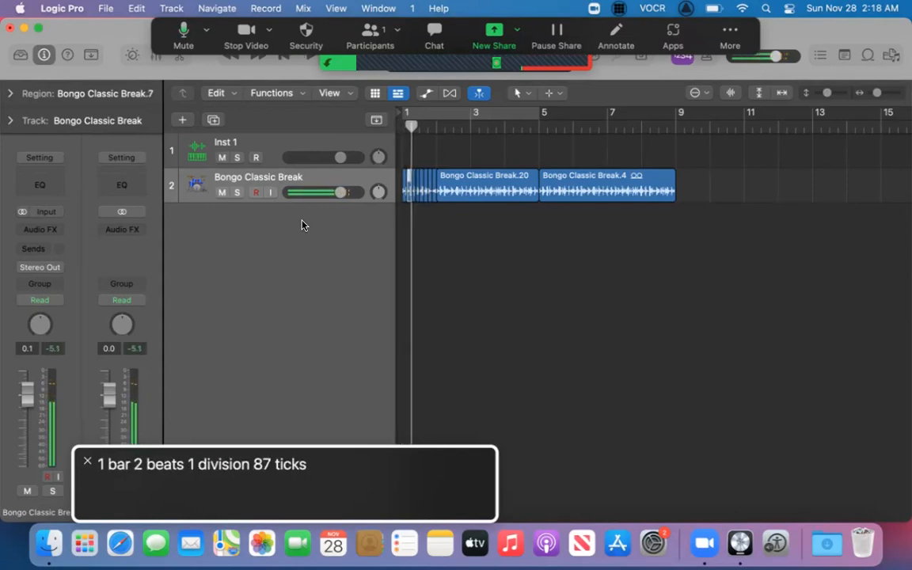
key("space")
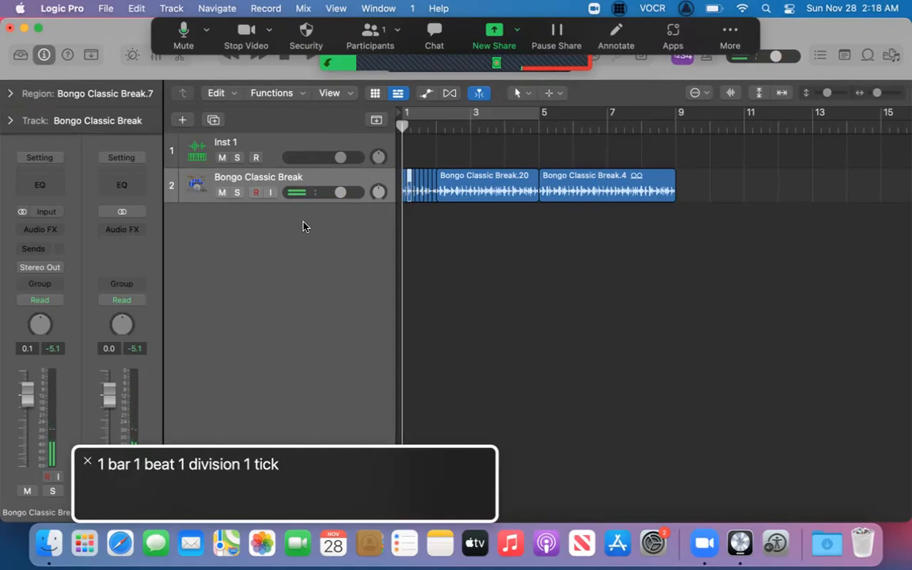
key("space")
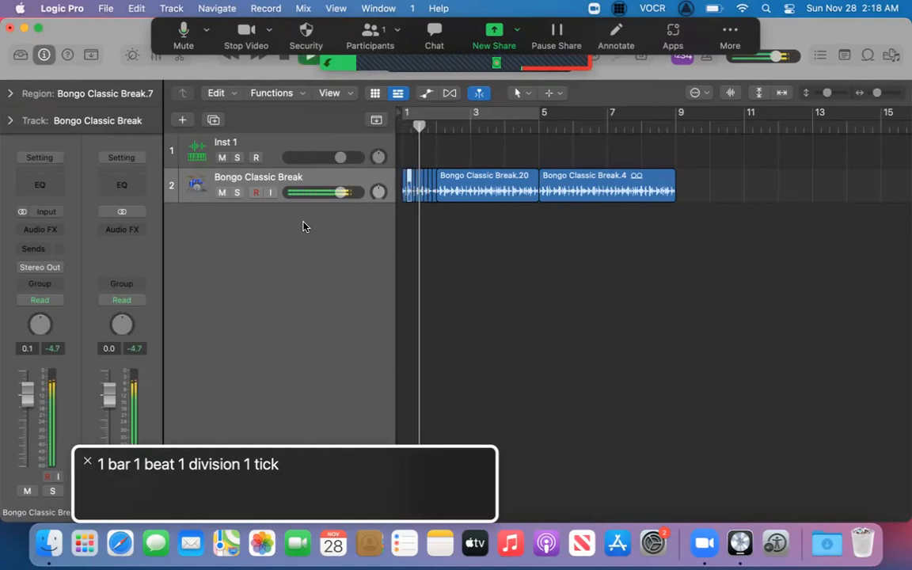
key("space")
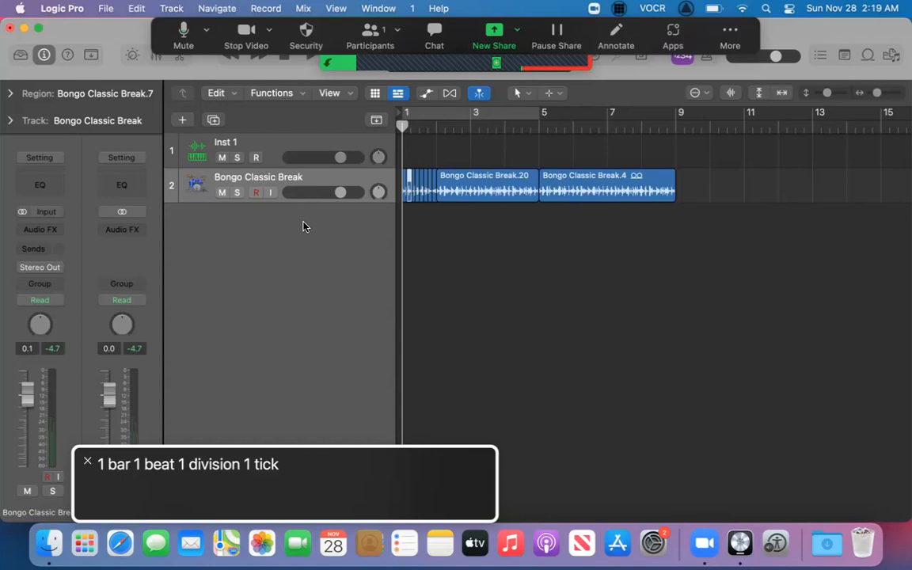
Select the slice Bongo Classic Break.15, audition it, and play the loop from the project start.
key("Right")
key("Right")
key("space")
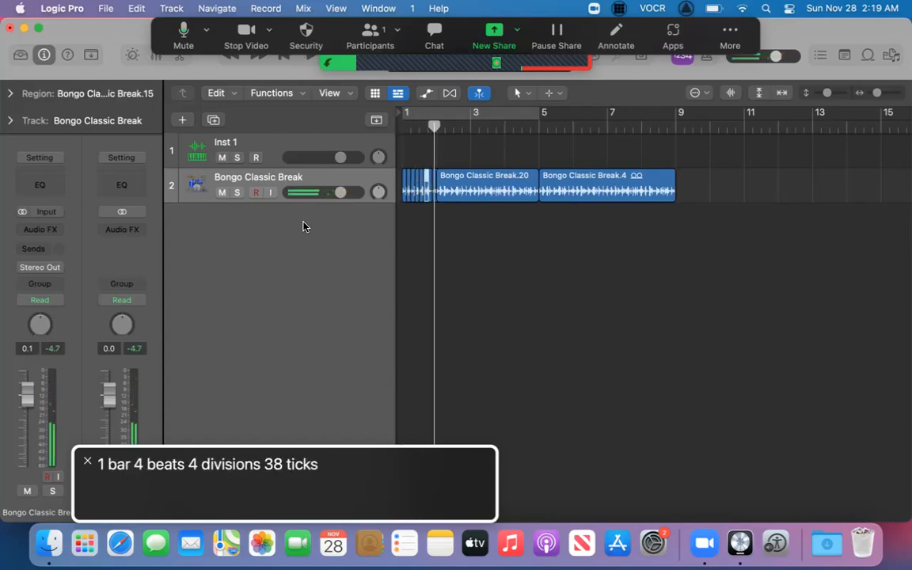
key("Return")
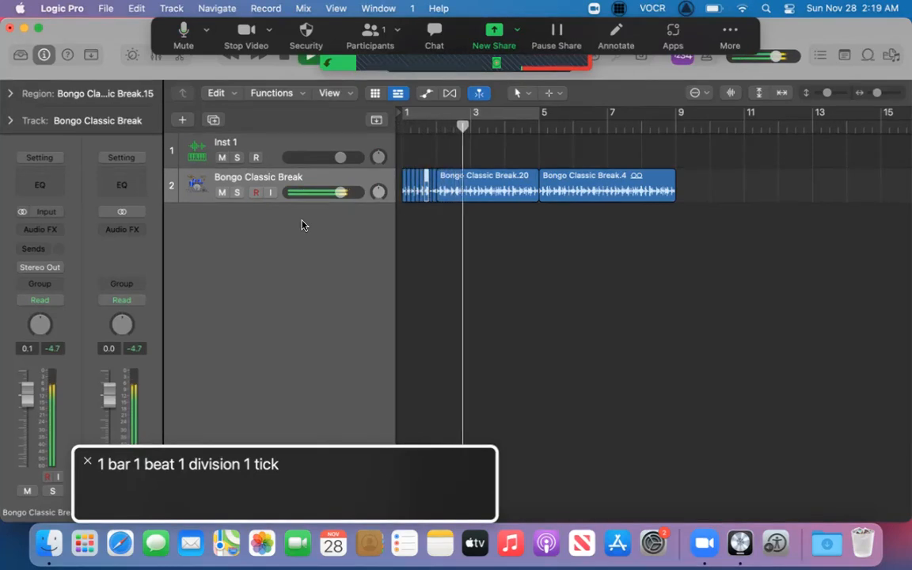
key("Return")
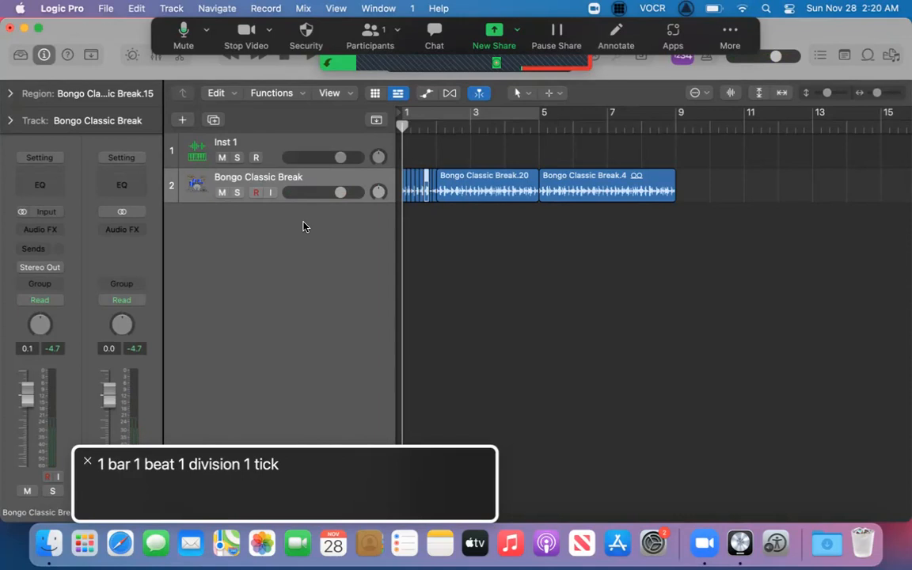
Select the slice Bongo Classic Break.13 and play the loop twice from the project start.
key("Left")
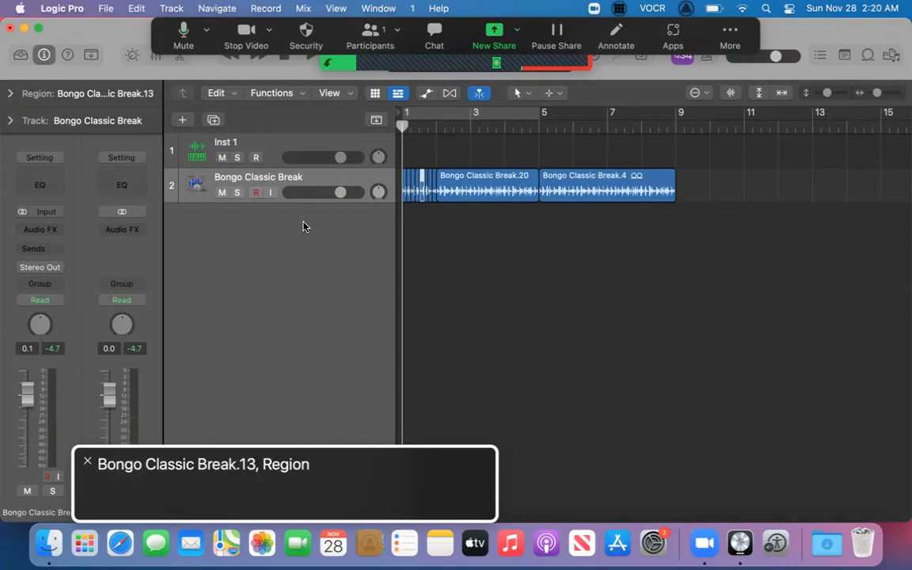
key("space")
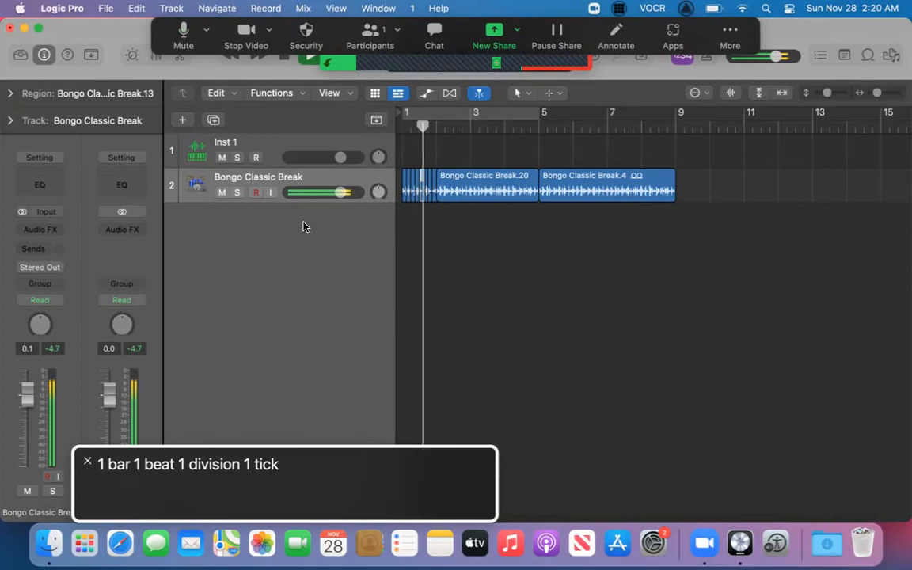
key("space")
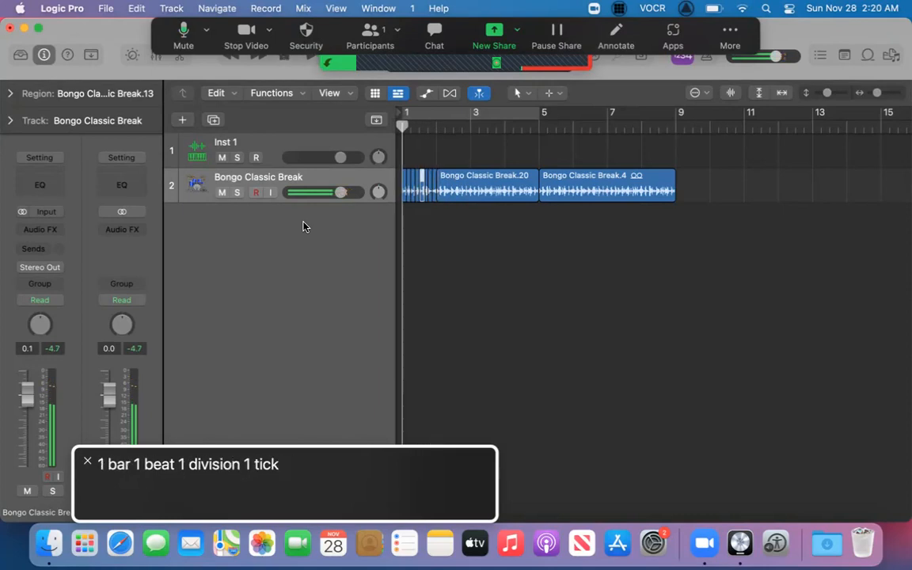
key("space")
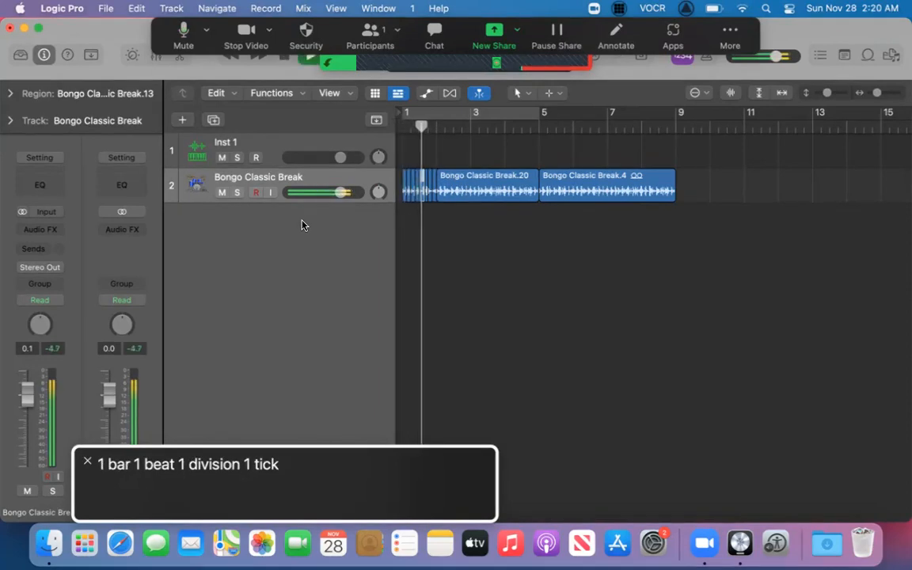
key("space")
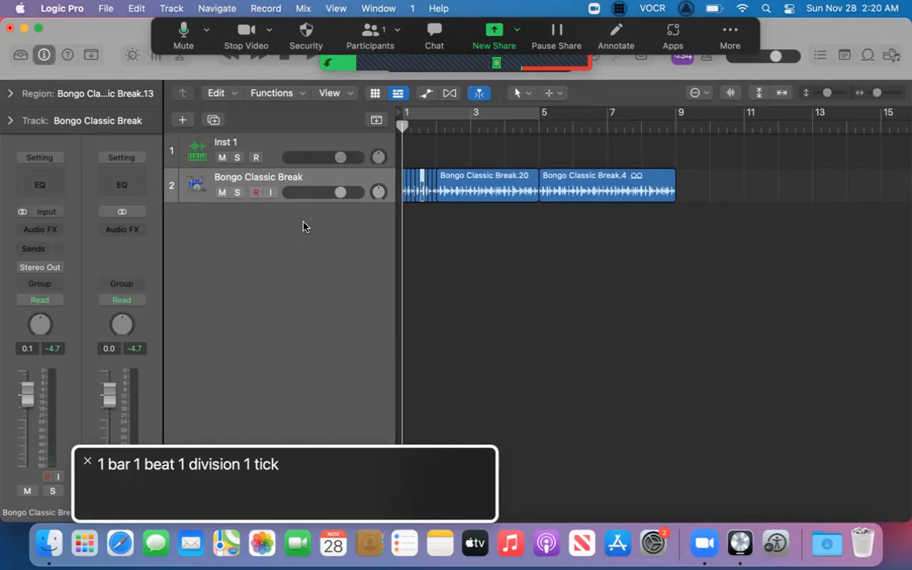
Go back to the first slice, select all regions, and briefly play them from the project start.
key("Left")
key("Left")
key("Left")
key("Left")
key("Left")
key("Left")
key("Left")
key("Left")
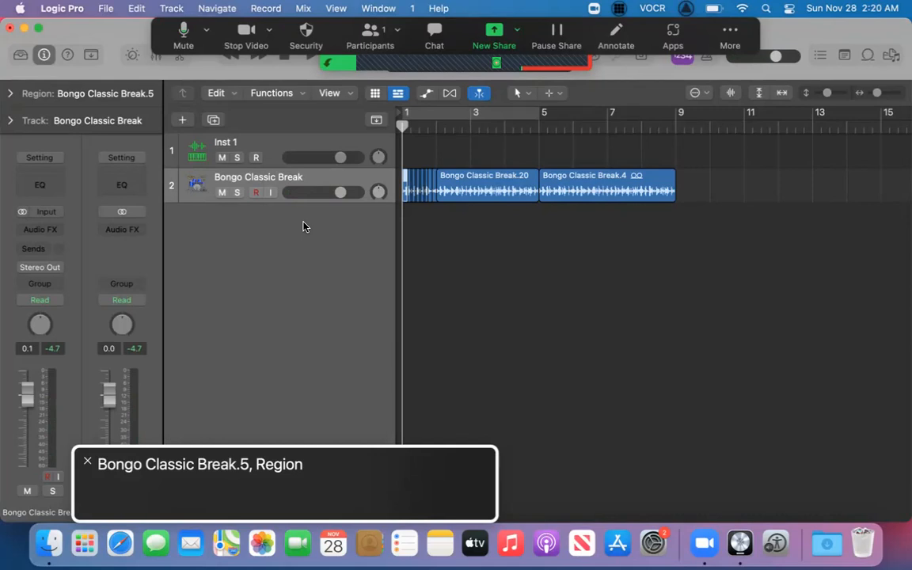
key("super+a")
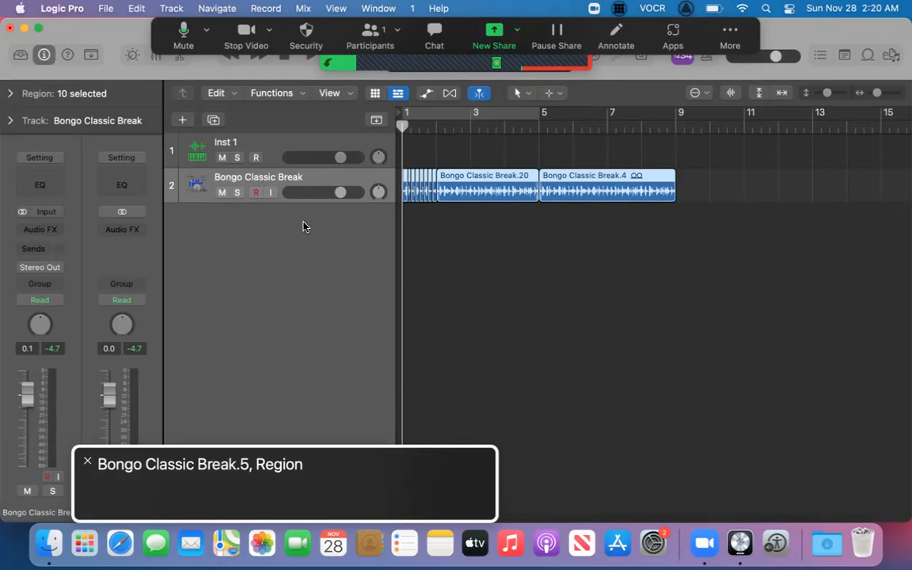
key("space")
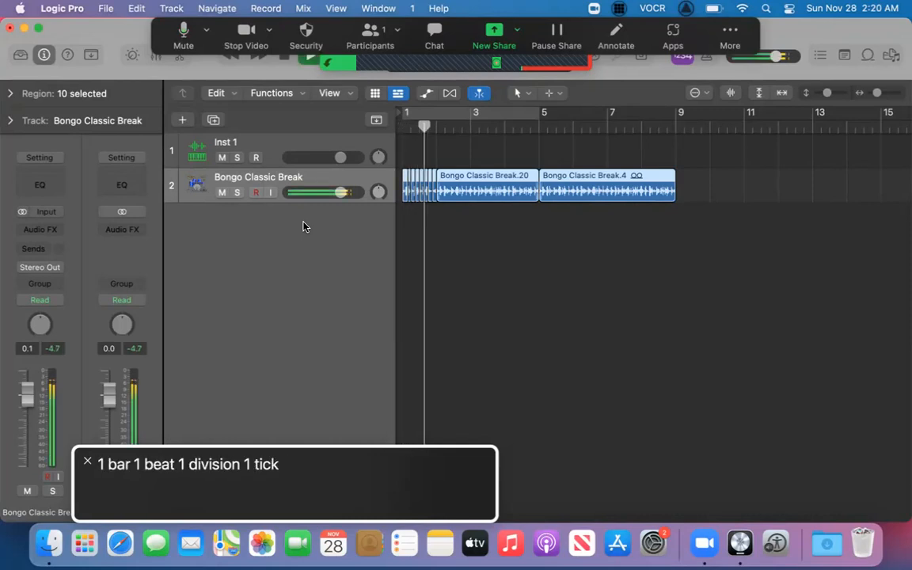
key("space")
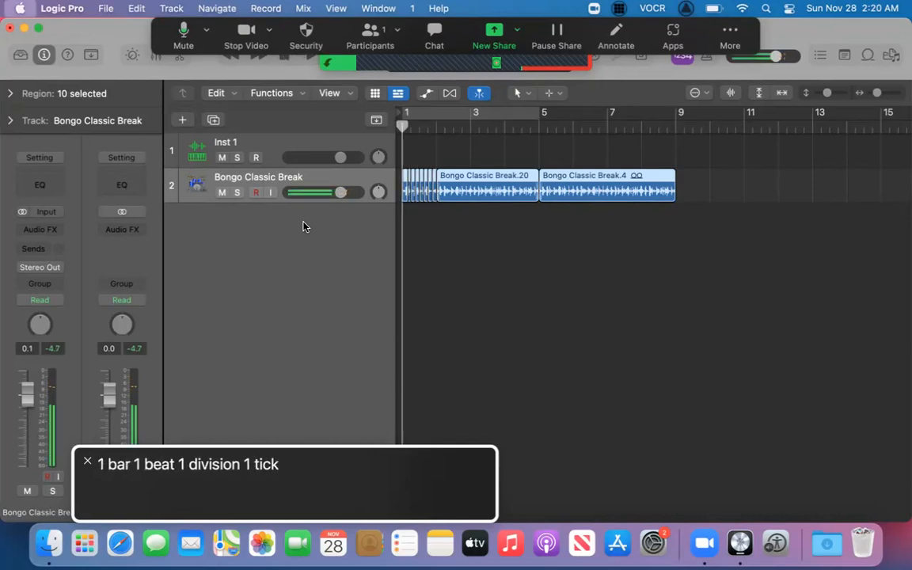
Apply the All Following selection command to the regions and play the sliced loop from the project start.
key("ctrl+alt+m")
key("Right")
key("Right")
key("Right")
key("Down")
key("Down")
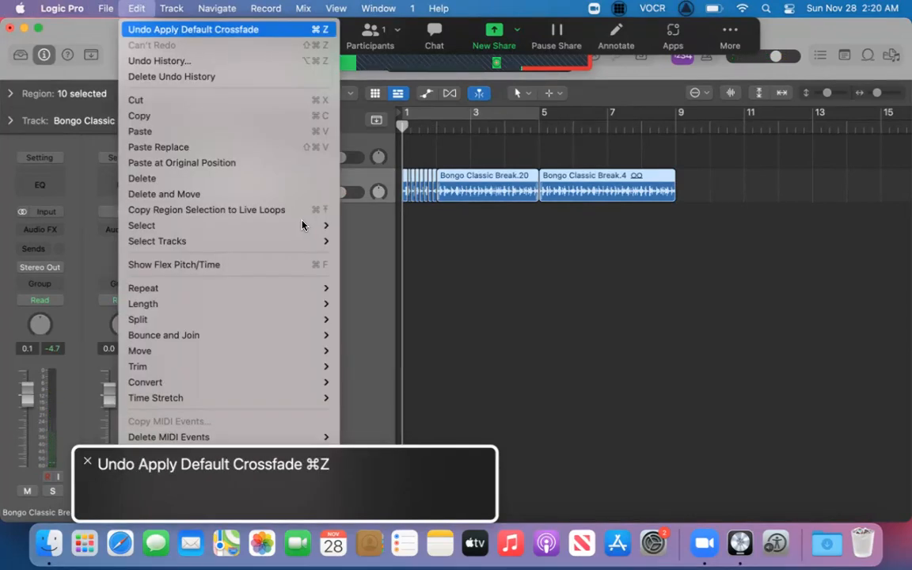
key("Down")
key("Down")
key("Down")
key("Down")
key("Down")
key("Down")
key("Down")
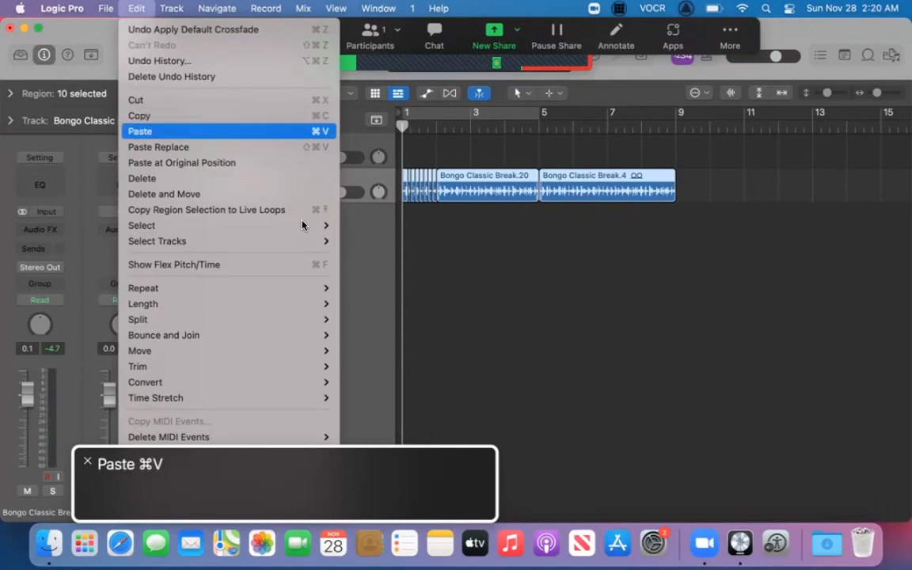
key("Down")
key("Down")
key("Down")
key("Down")
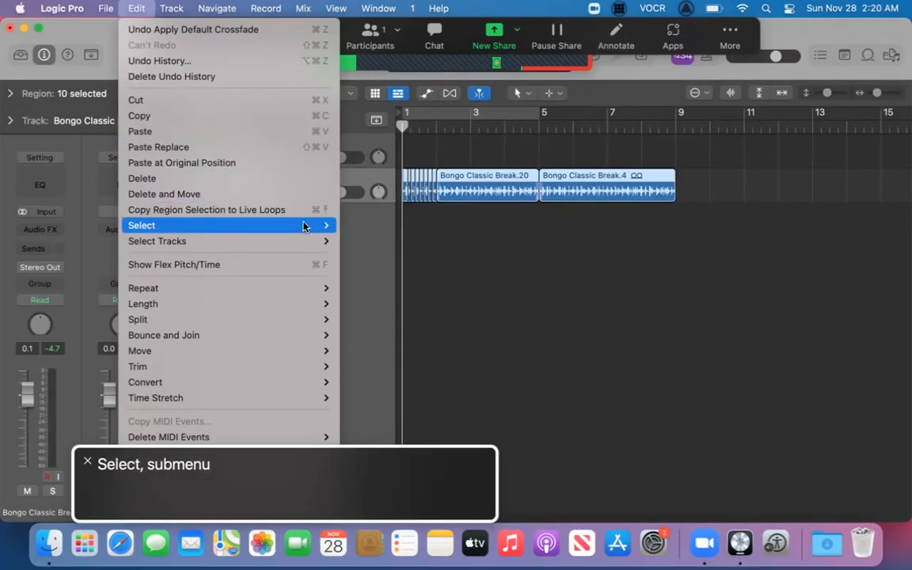
key("Right")
key("Down")
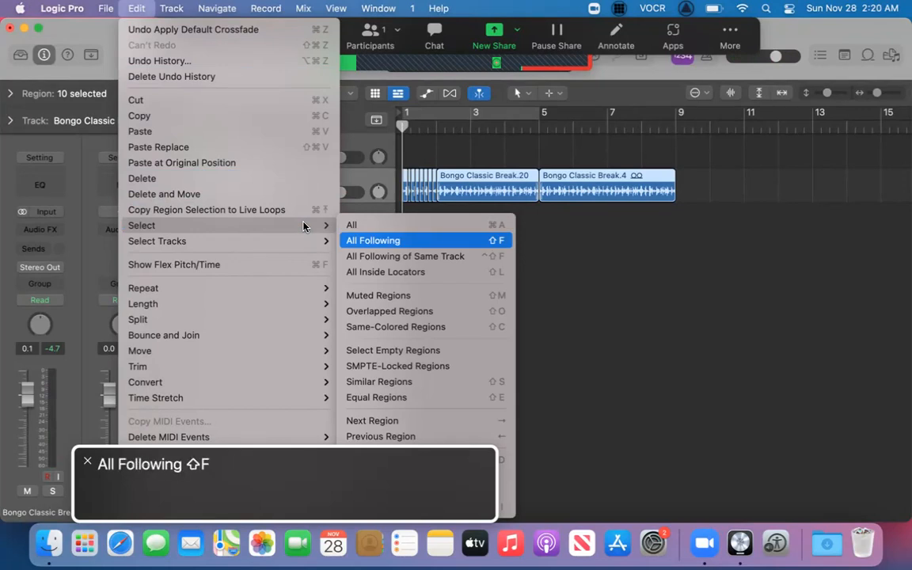
key("Return")
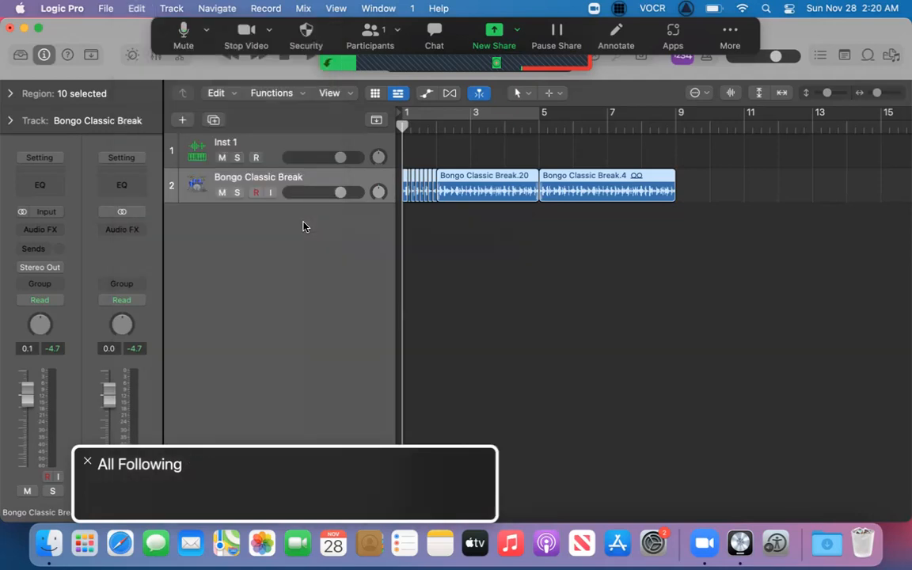
key("space")
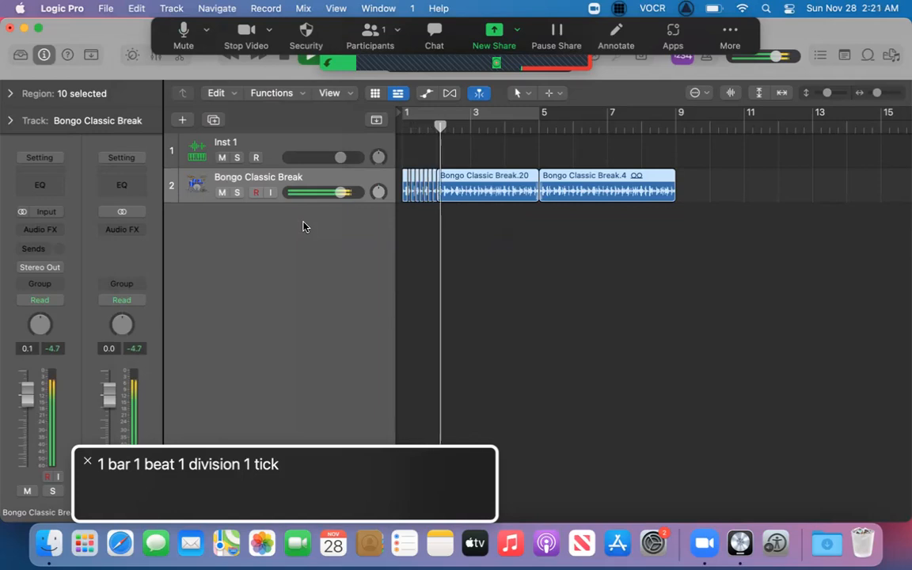
key("space")
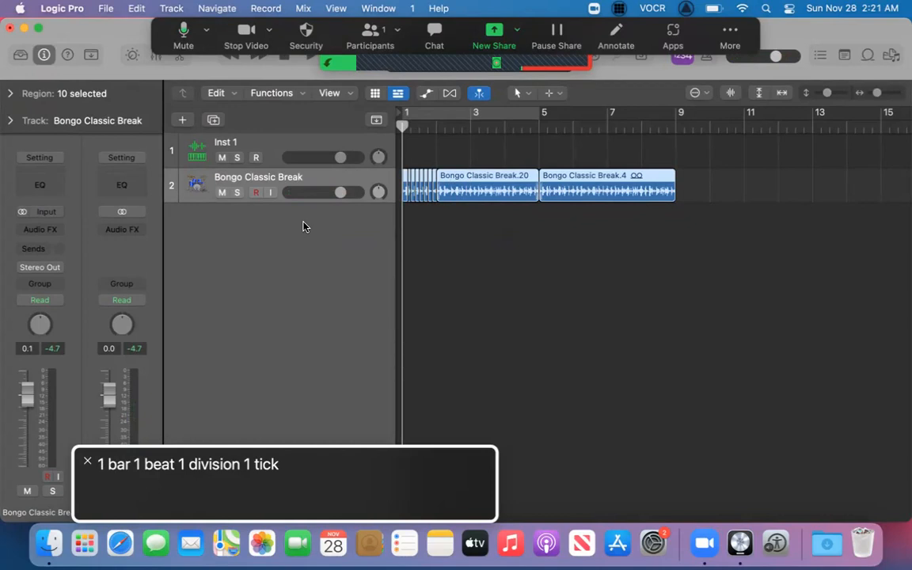
Select the slice Bongo Classic Break.11 and audition it from its own position.
key("Right")
key("Right")
key("Right")
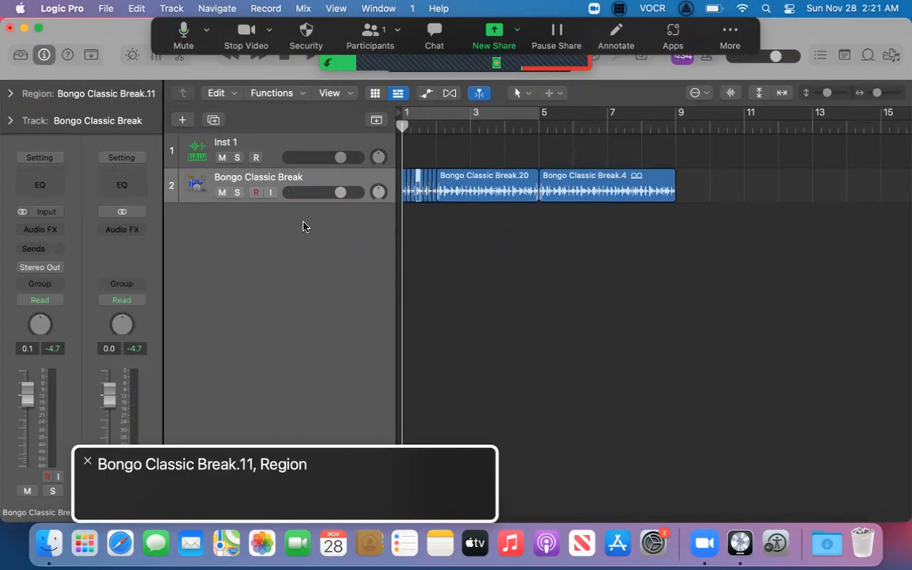
key("space")
key("space")
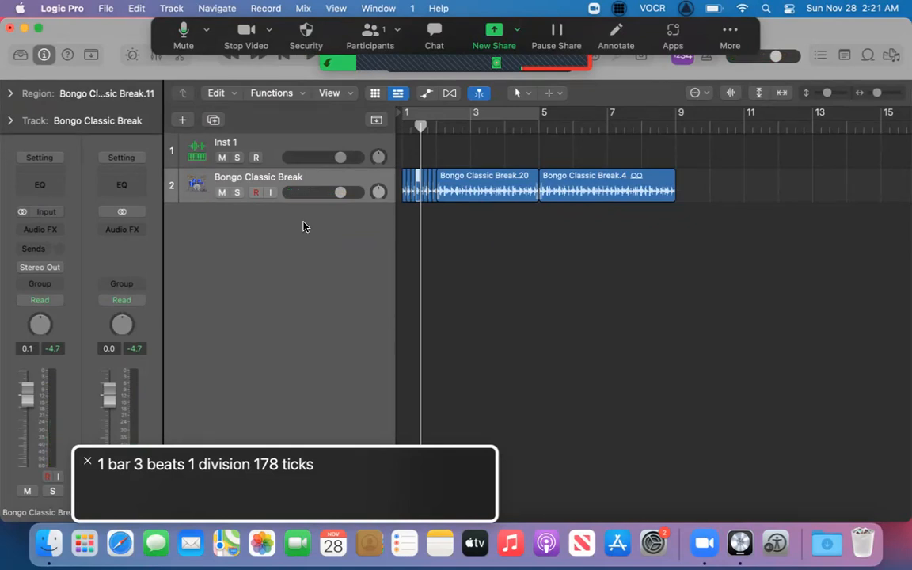
Return the playhead to the project start and play the opening of the sliced loop several times.
key("Return")
key("space")
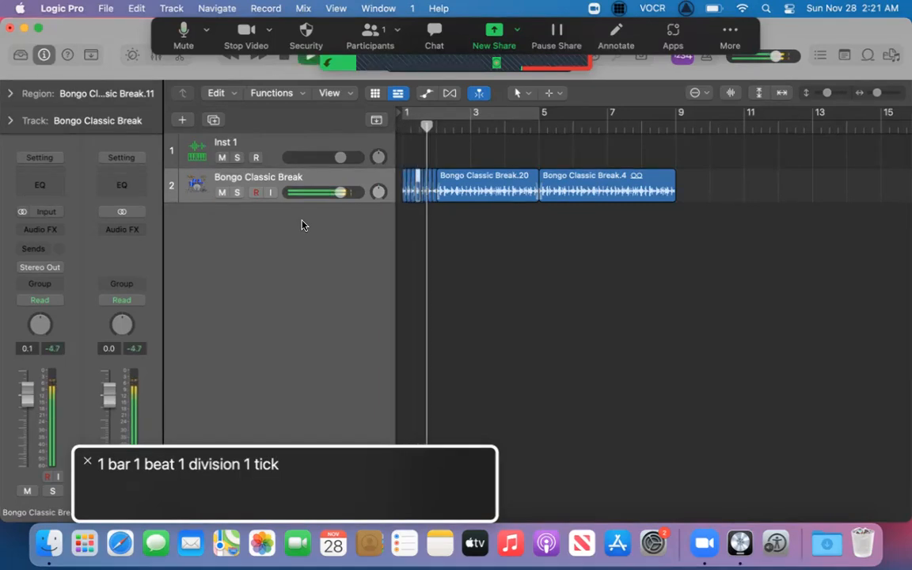
key("space")
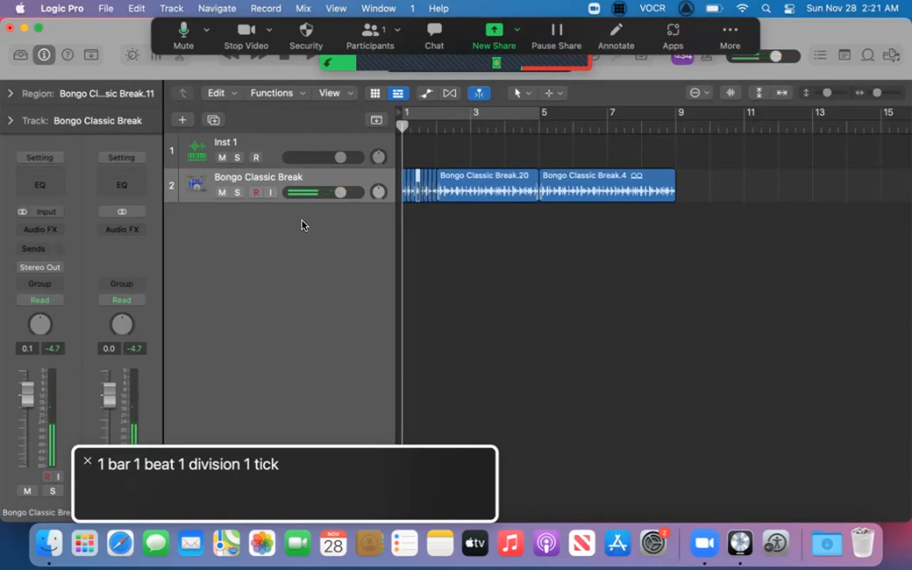
key("space")
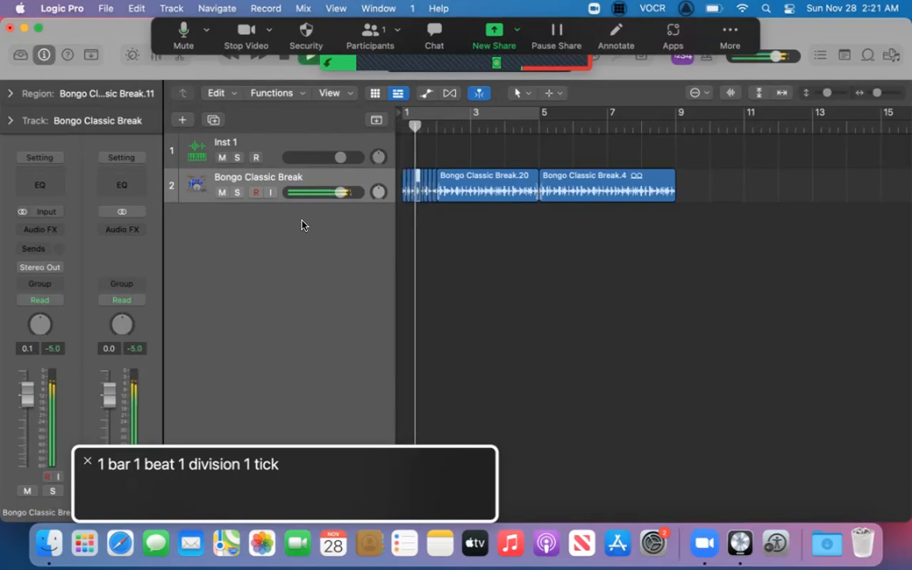
key("space")
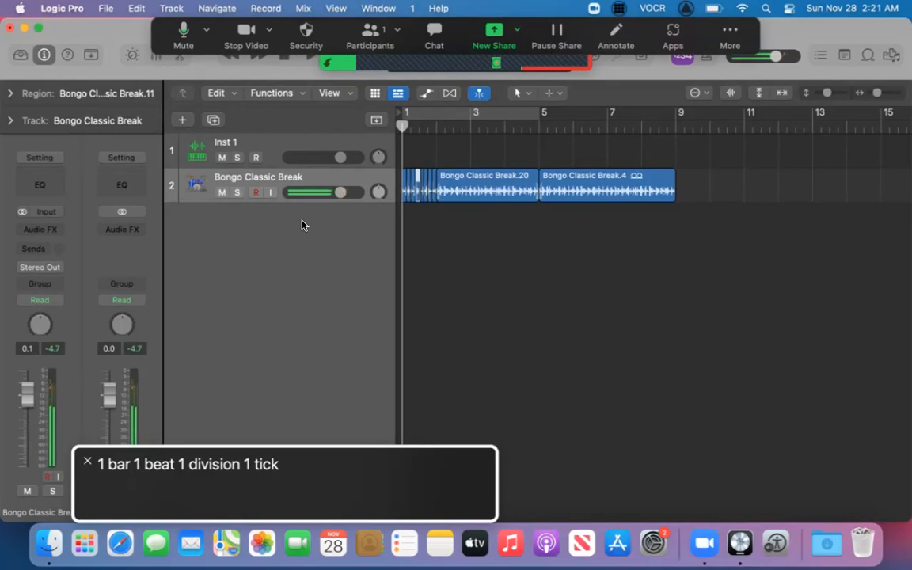
key("space")
key("space")
key("space")
key("space")
key("space")
key("space")
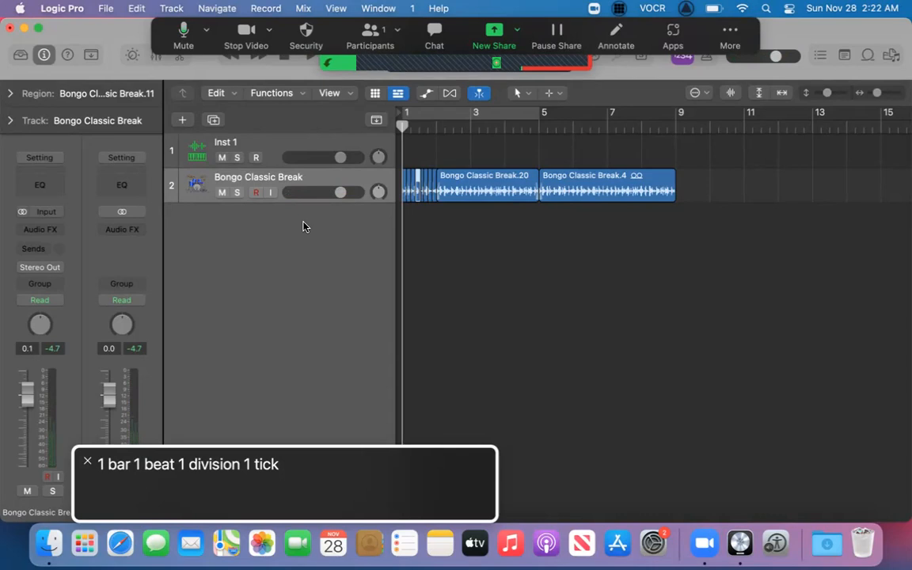
Select Bongo Classic Break.19 and the long region Bongo Classic Break.20 in turn, auditioning each one.
key("Right")
key("Right")
key("Right")
key("Right")
key("shift+space")
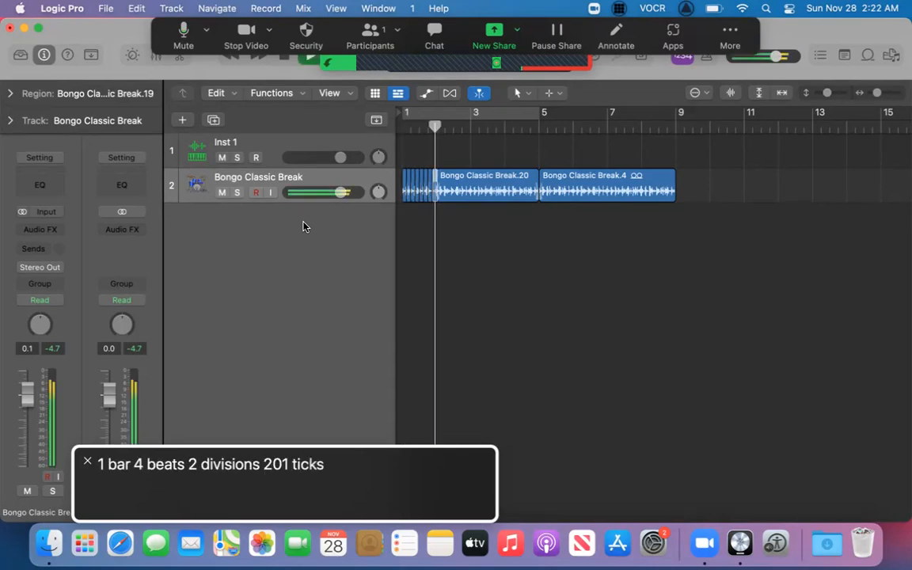
key("Right")
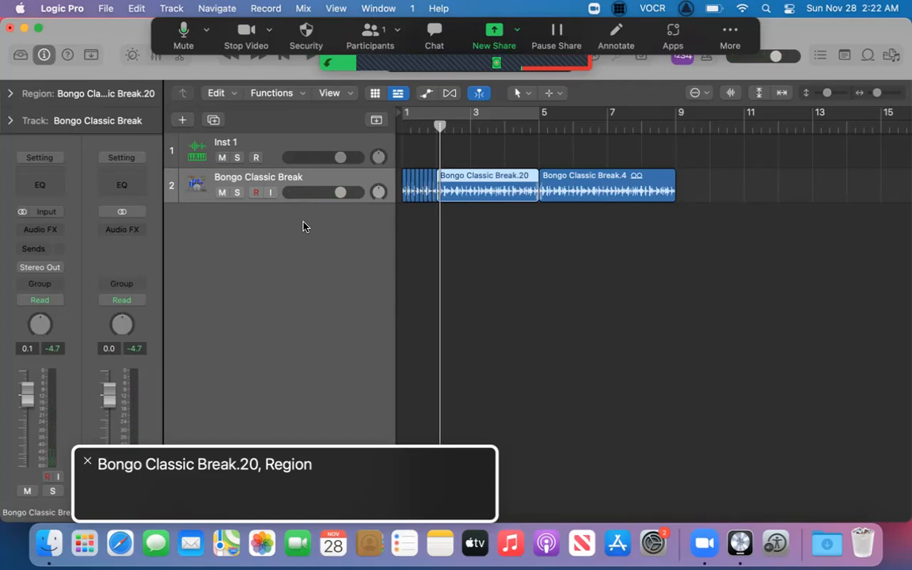
key("space")
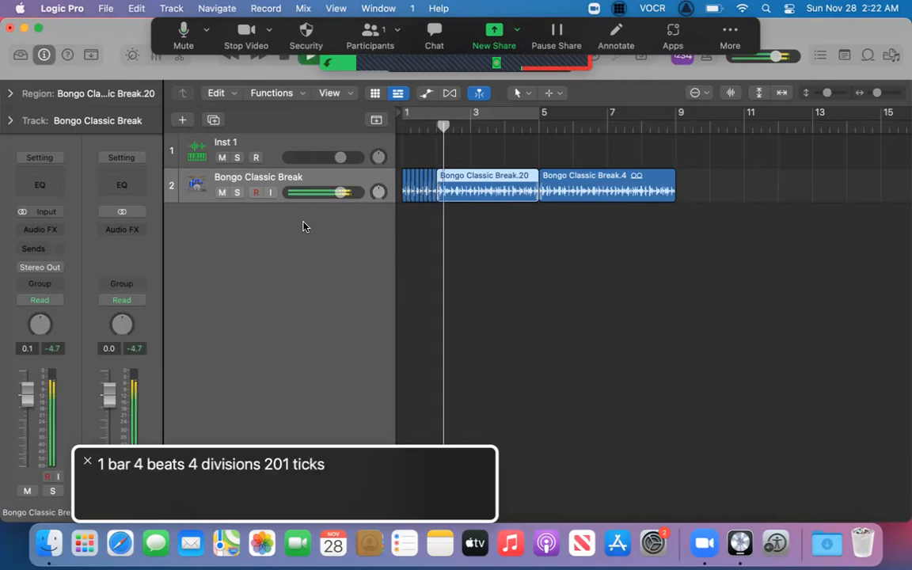
key("space")
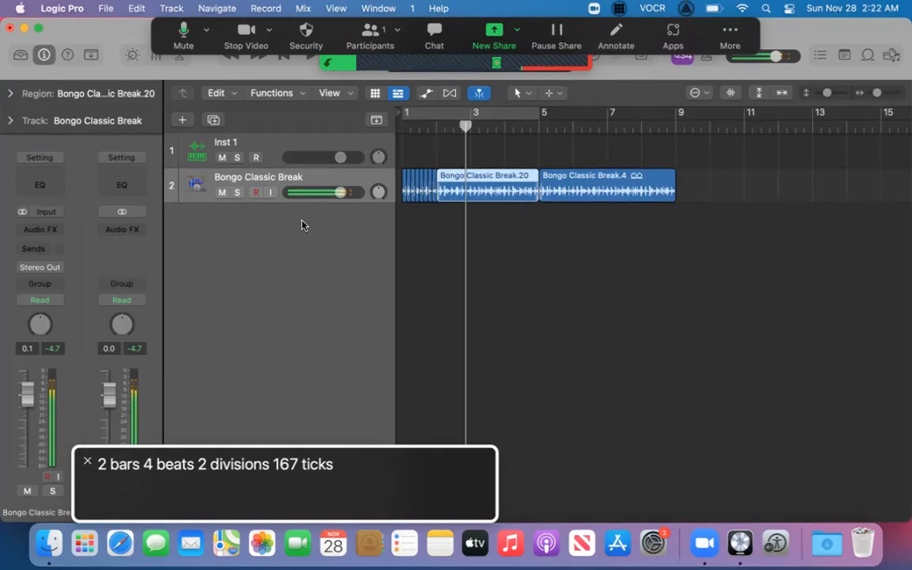
Move the playhead to bar 2 and split Bongo Classic Break.20 twice within the following divisions.
key("comma")
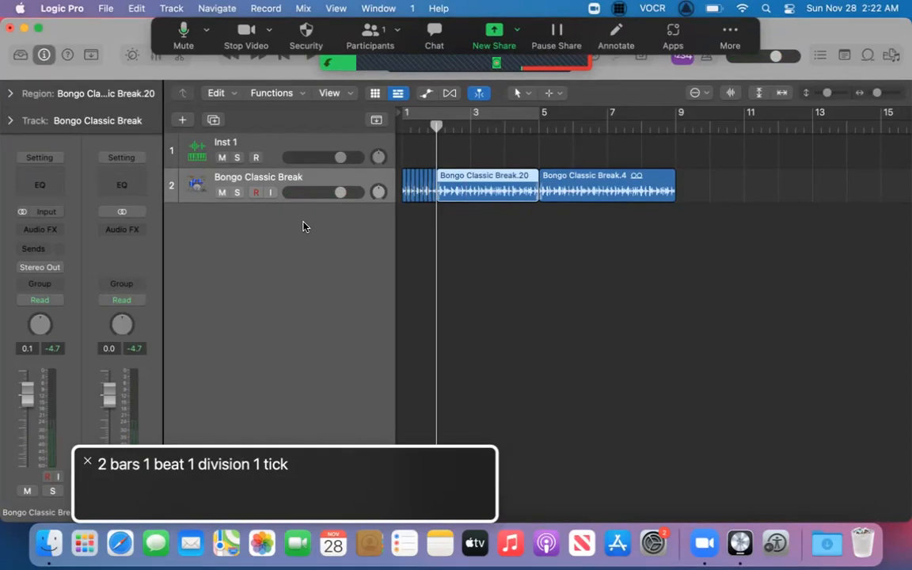
key("ctrl+period")
key("ctrl+period")
key("super+t")
Split the remaining long region two divisions further along and again at bar 2 beat 3.
key("ctrl+period")
key("super+t")
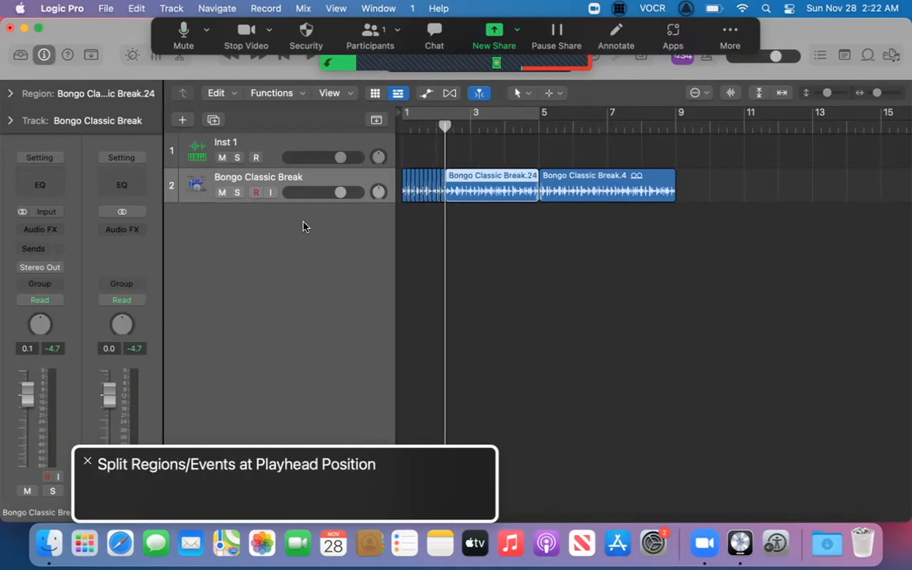
key("ctrl+period")
key("ctrl+period")
key("super+t")
Continue slicing the remaining long region through bar 2 beat 4, with the last cut at division 4.
key("ctrl+period")
key("ctrl+period")
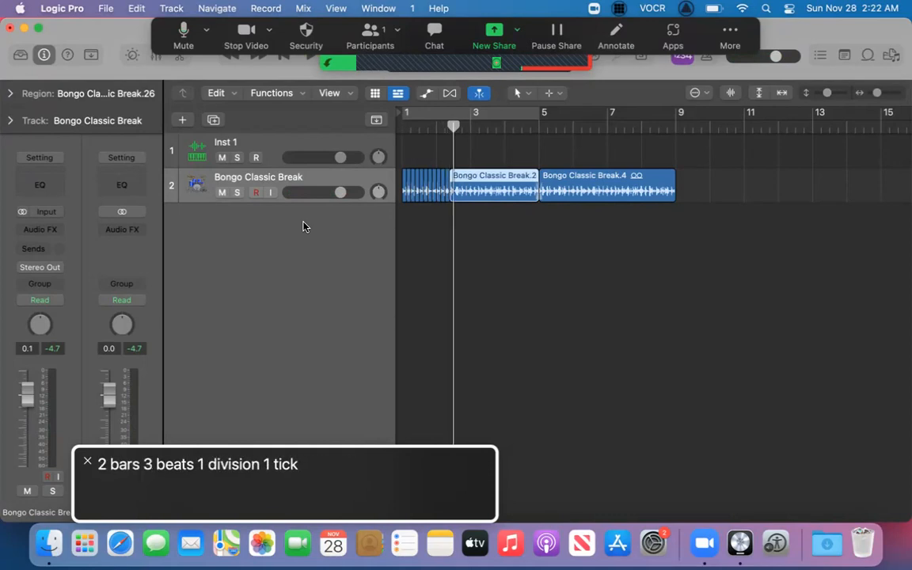
key("super+t")
key("ctrl+period")
key("ctrl+period")
key("ctrl+period")
key("ctrl+period")
key("super+t")
key("ctrl+period")
key("ctrl+period")
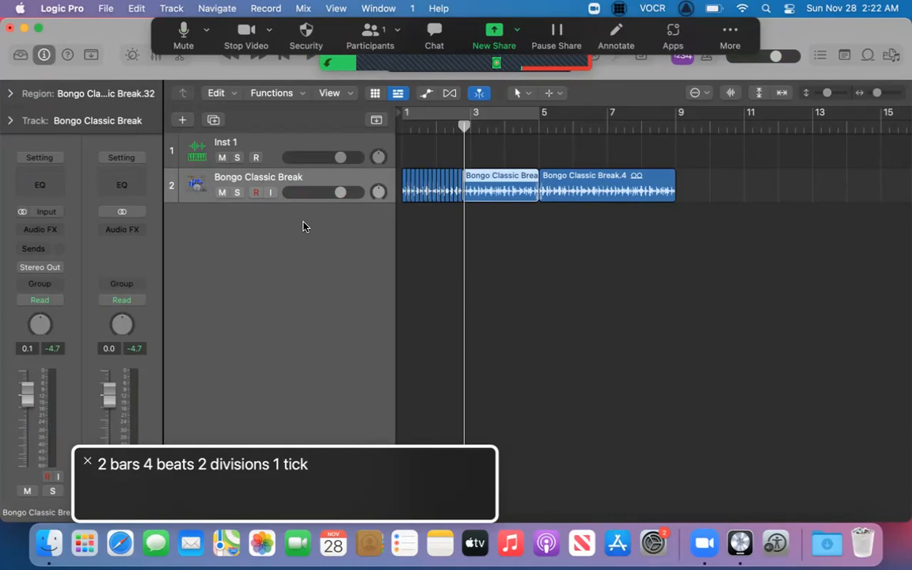
key("super+t")
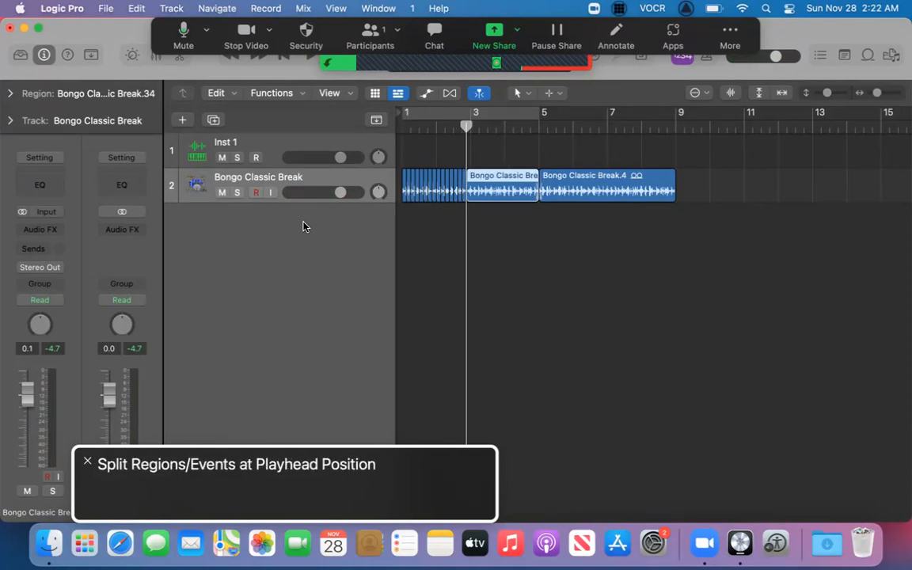
key("ctrl+period")
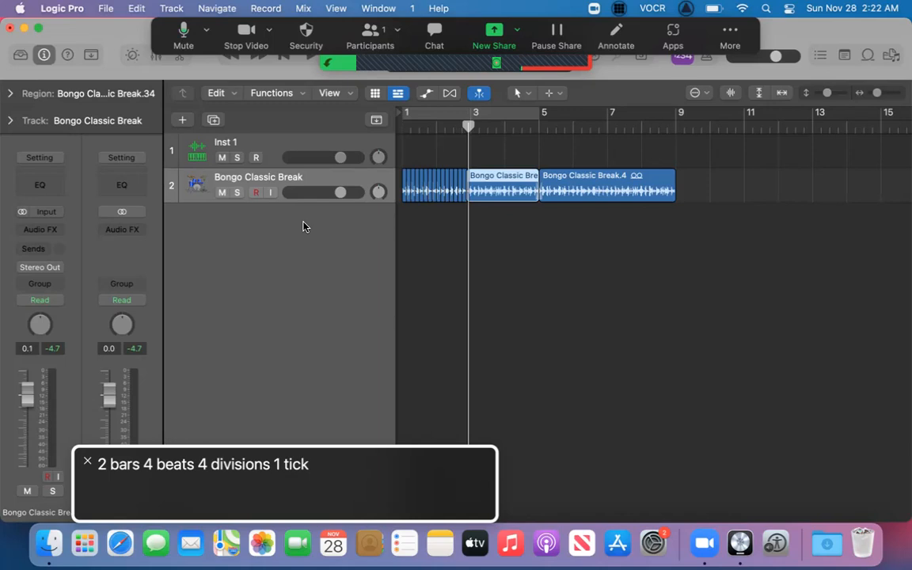
key("super+t")
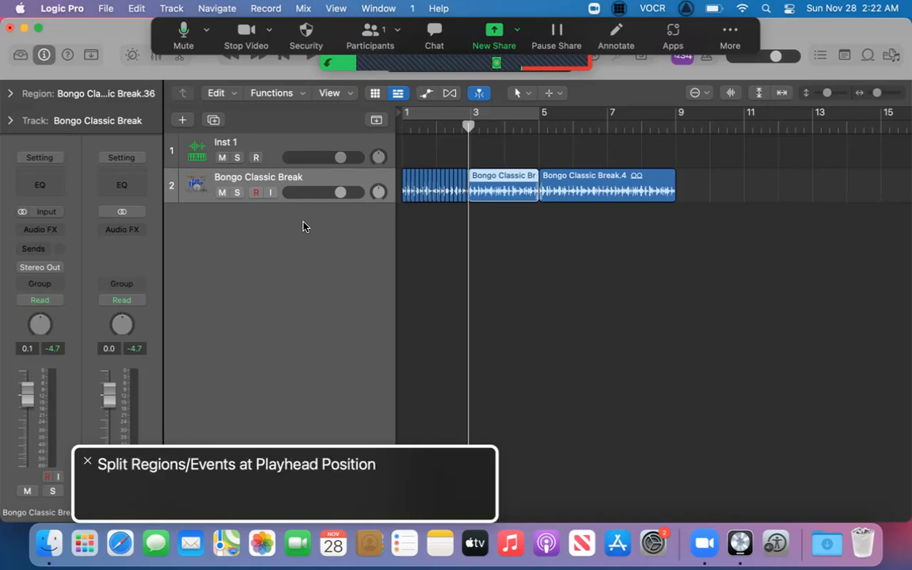
Step through the new slices to the looped region Bongo Classic Break.4 and delete it.
key("Left")
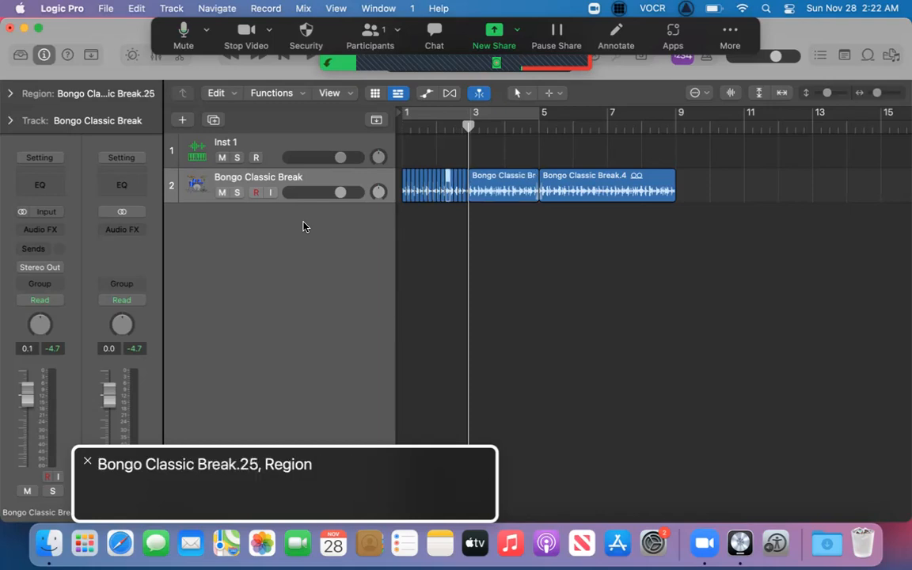
key("Right")
key("Right")
key("Right")
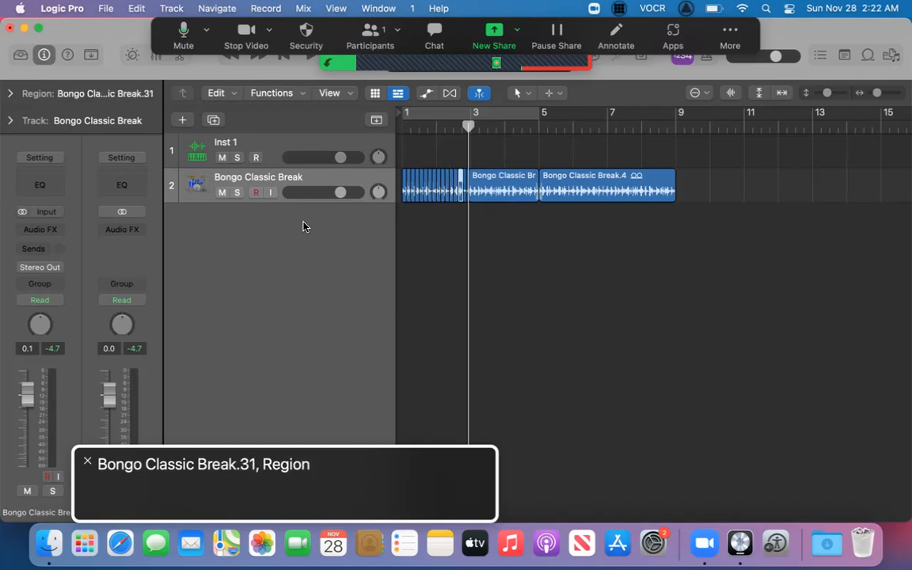
key("Right")
key("Right")
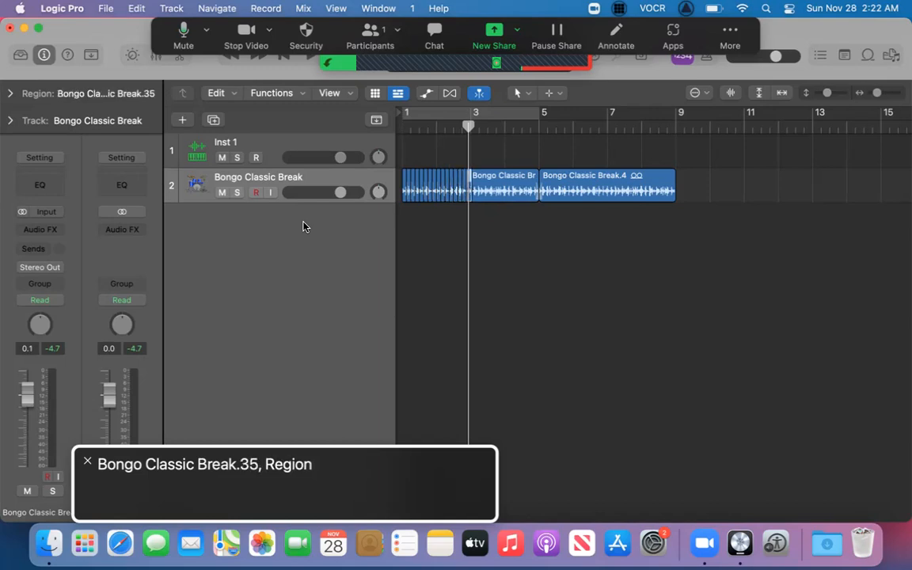
key("Right")
key("Right")
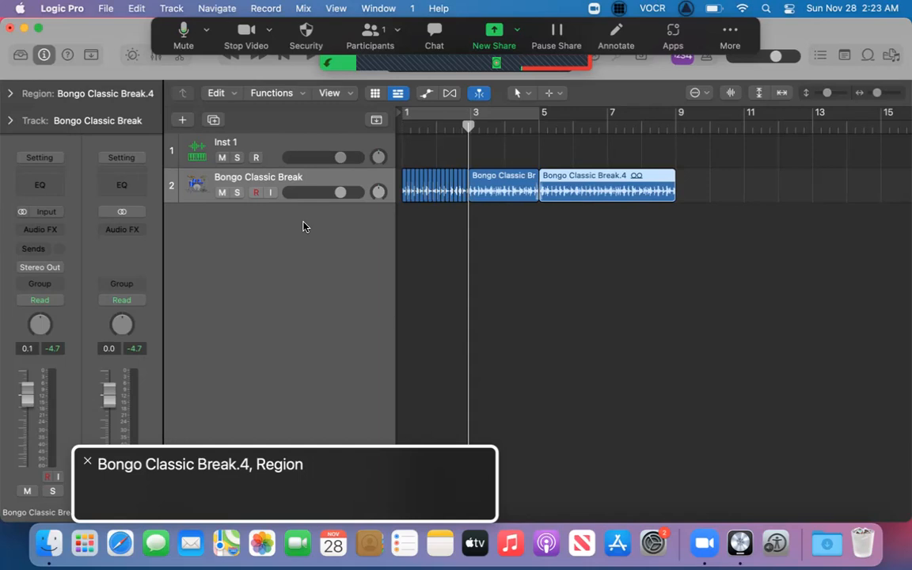
key("Delete")
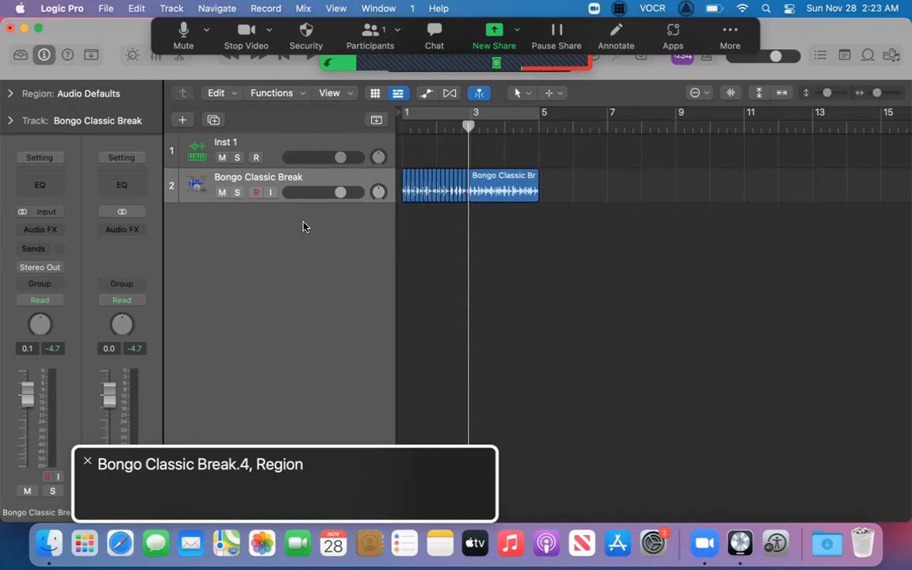
Step through the remaining slices and select Bongo Classic Break.33.
key("Right")
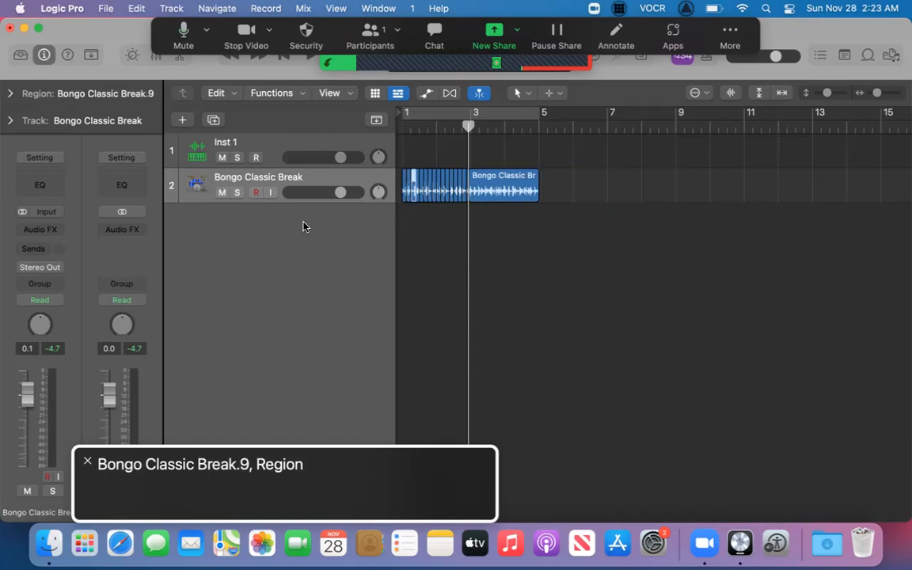
key("Right")
key("Right")
key("Right")
key("Right")
key("Right")
key("Right")
key("Right")
key("Right")
key("Right")
key("Right")
key("Right")
key("Right")
key("Right")
key("Right")
key("Left")
key("Left")
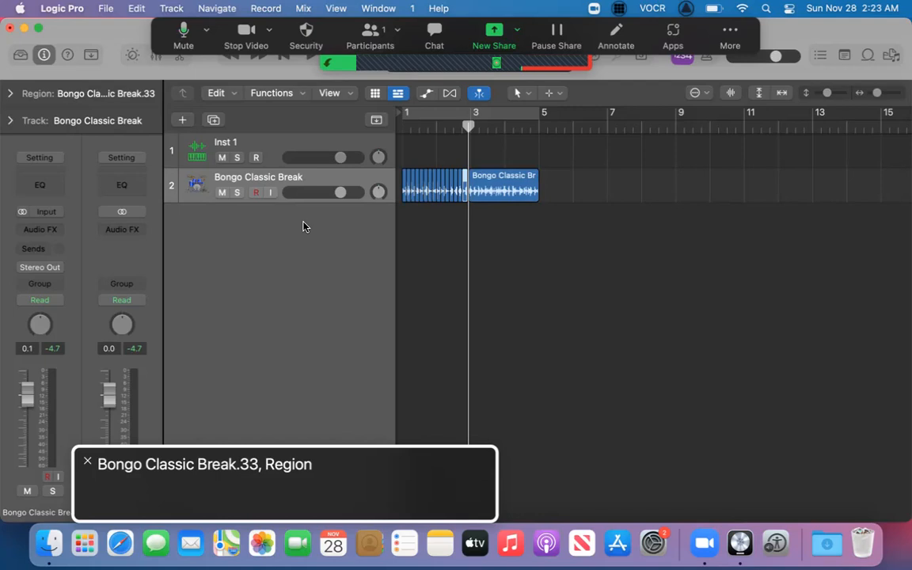
Play the sliced loop from the project start past bar 5 and return the playhead to the start.
key("Return")
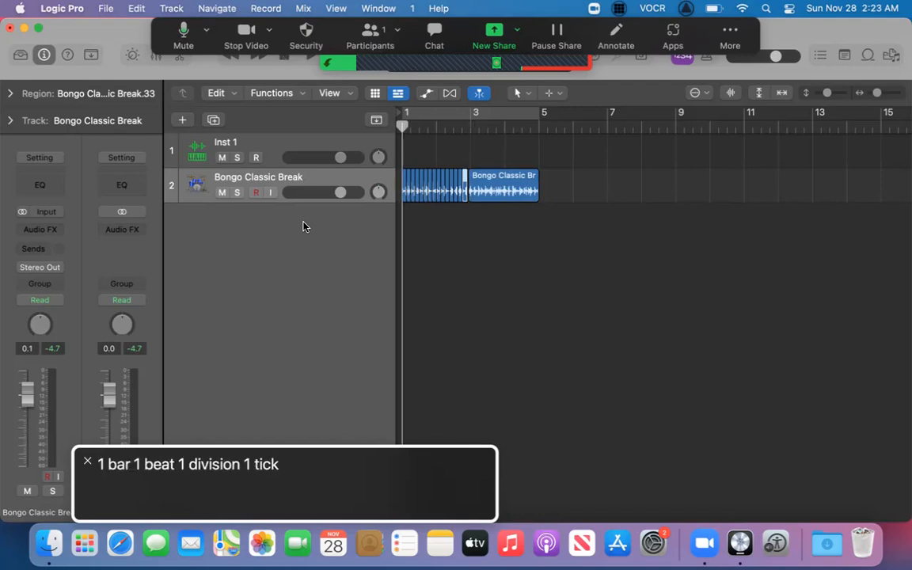
key("space")
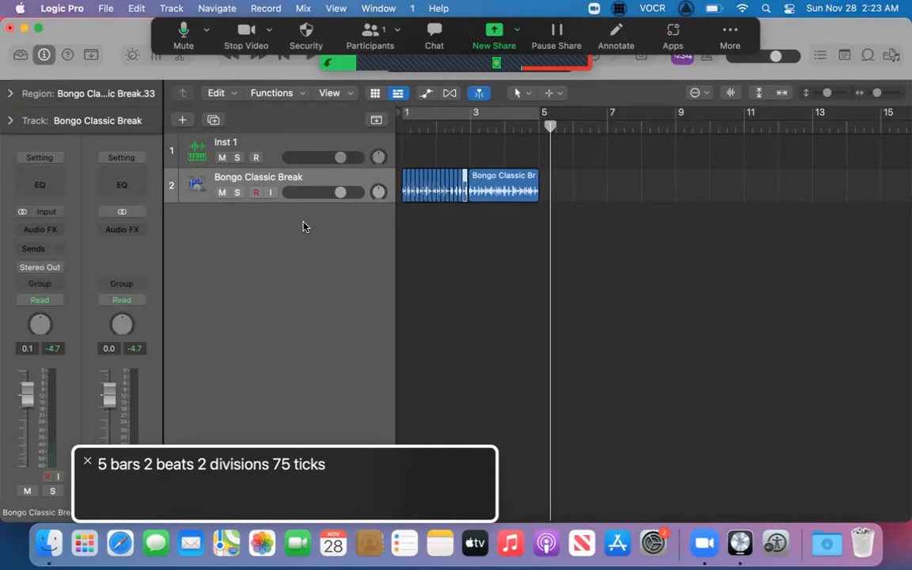
key("Return")
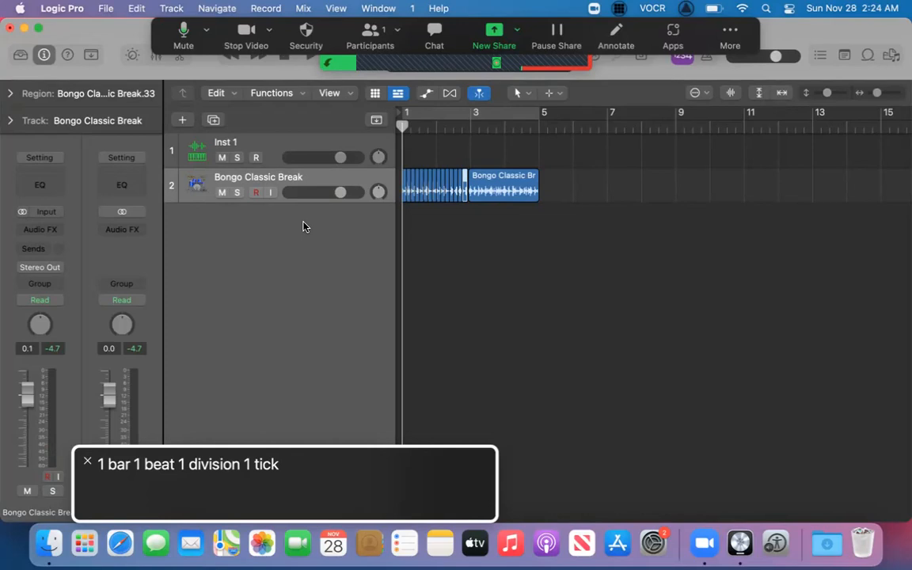
Audition the sliced loop again from bar 1, then bounce all its regions in place to a new track with the source muted.
key("space")
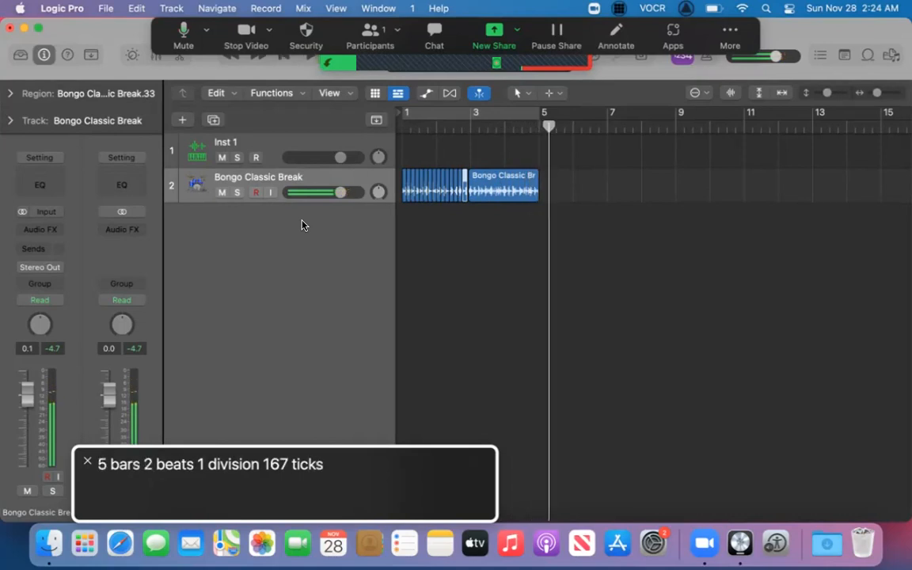
key("Return")
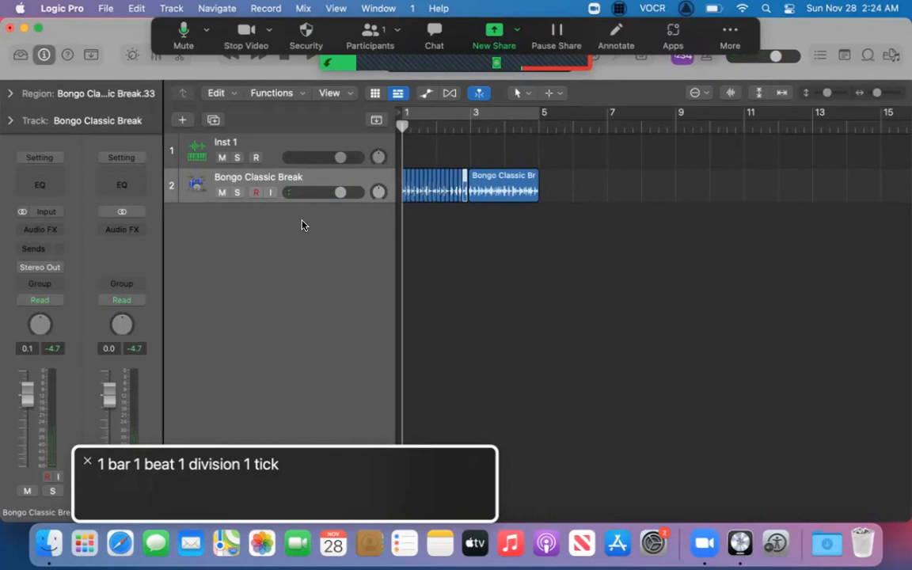
key("ctrl+alt+shift+Up")
key("ctrl+alt+Right")
key("ctrl+alt+Right")
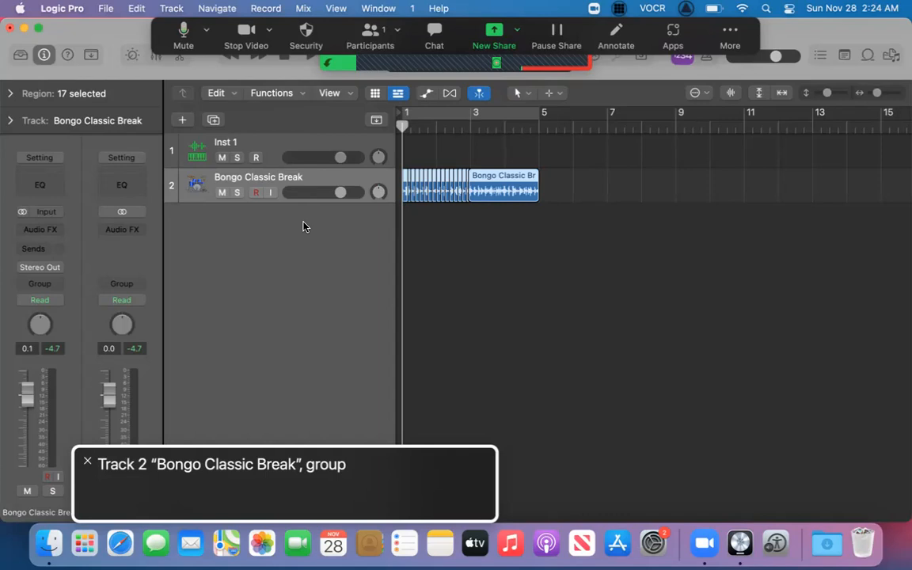
key("ctrl+b")
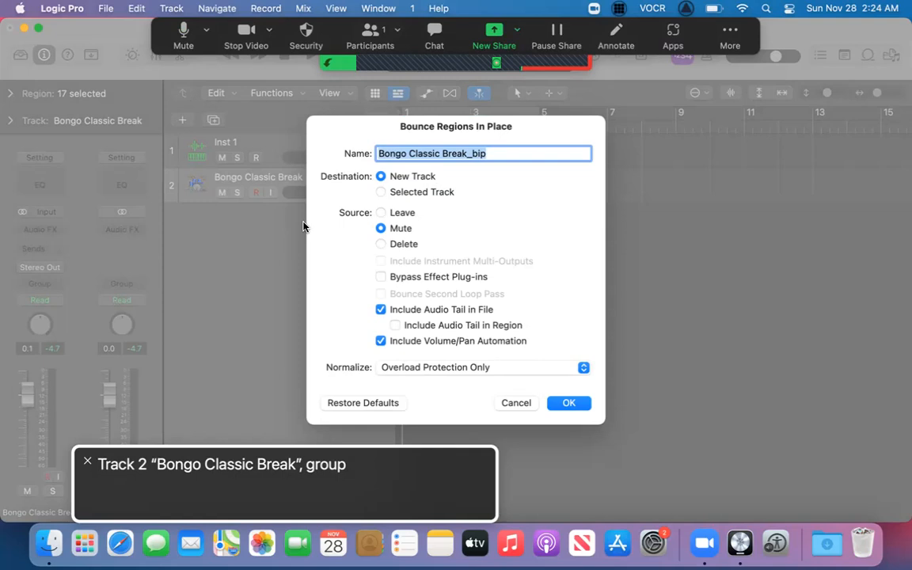
key("ctrl+alt+Right")
key("ctrl+alt+Right")
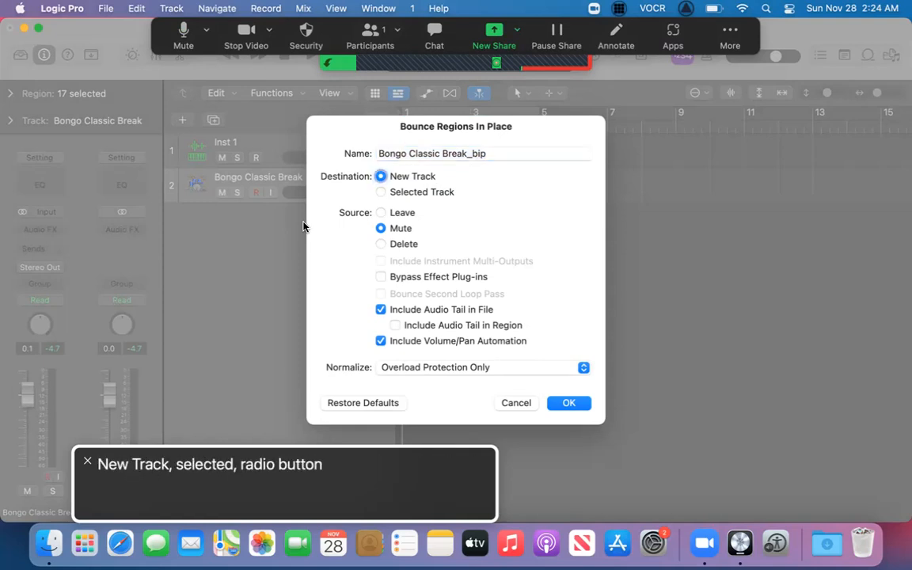
key("ctrl+alt+Right")
key("Return")
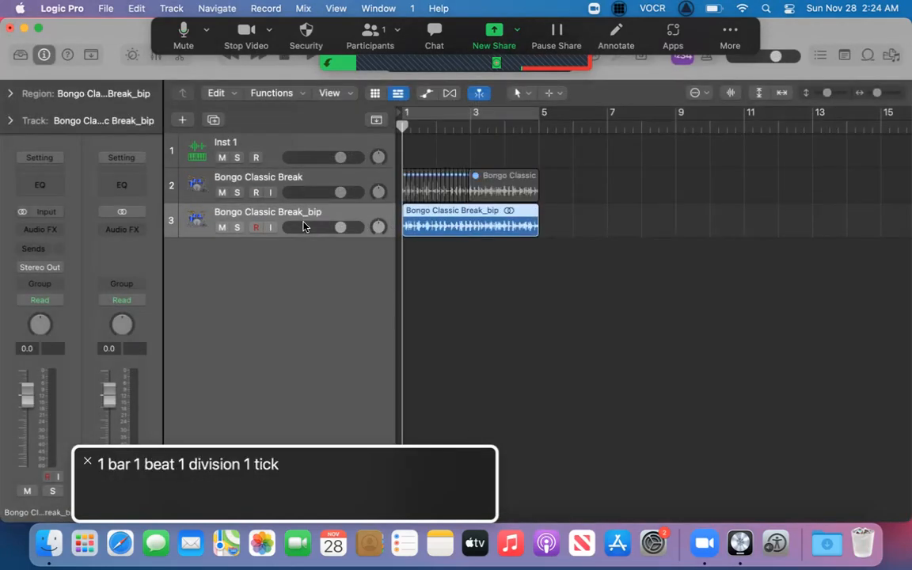
Delete the original Bongo Classic Break track, keeping only the bounced version.
key("ctrl+alt+Left")
key("ctrl+alt+Left")
key("ctrl+alt+shift+Down")
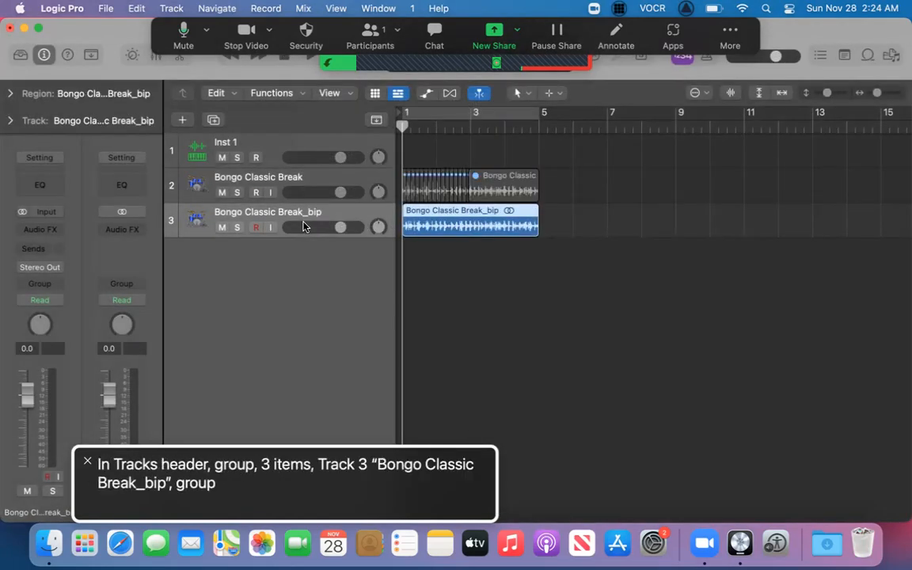
key("Up")
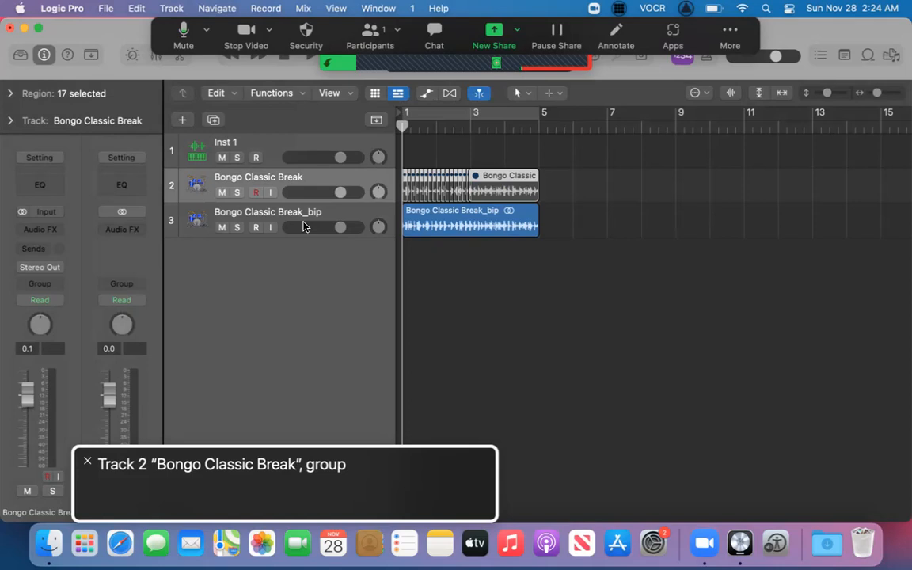
key("super+BackSpace")
key("Return")
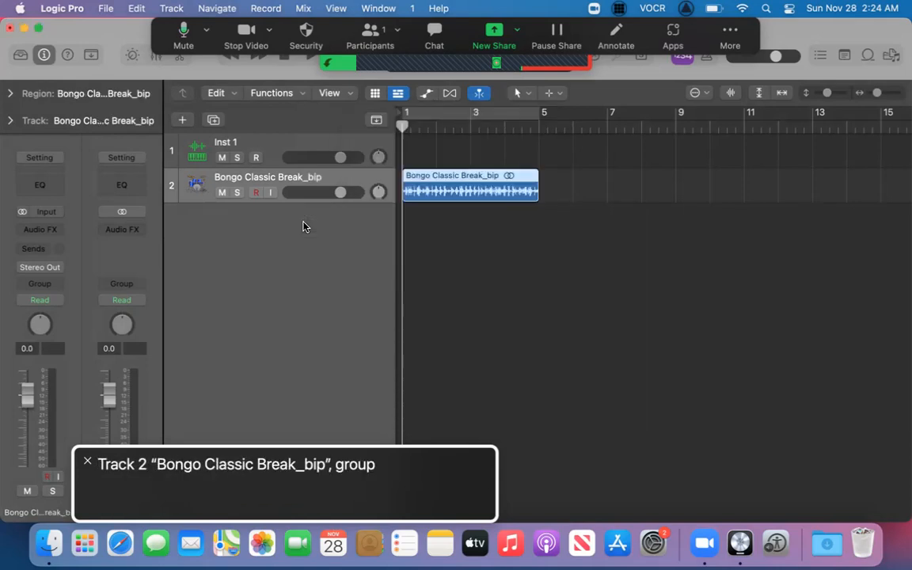
Turn on looping for the bounced Bongo Classic Break_bip region and play it from the start past bar 5.
key("l")
key("space")
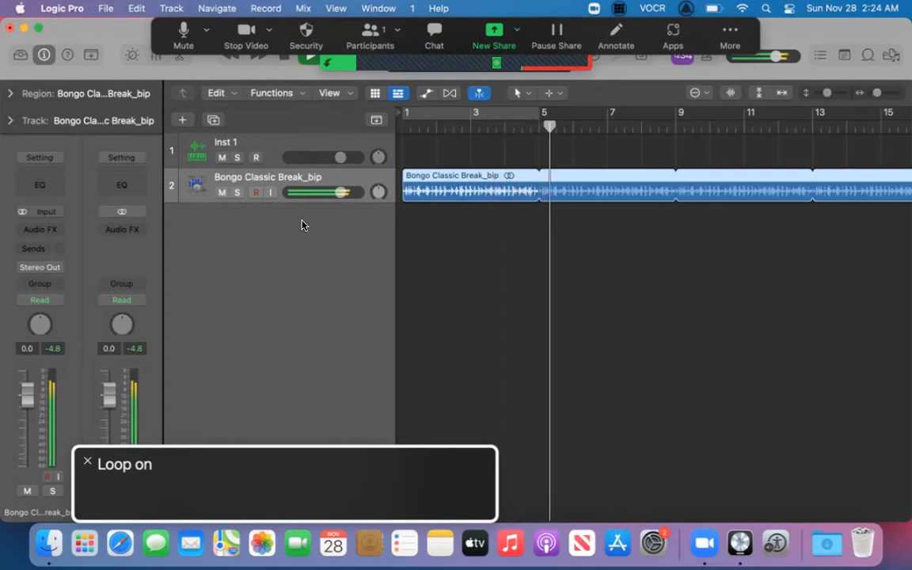
key("space")
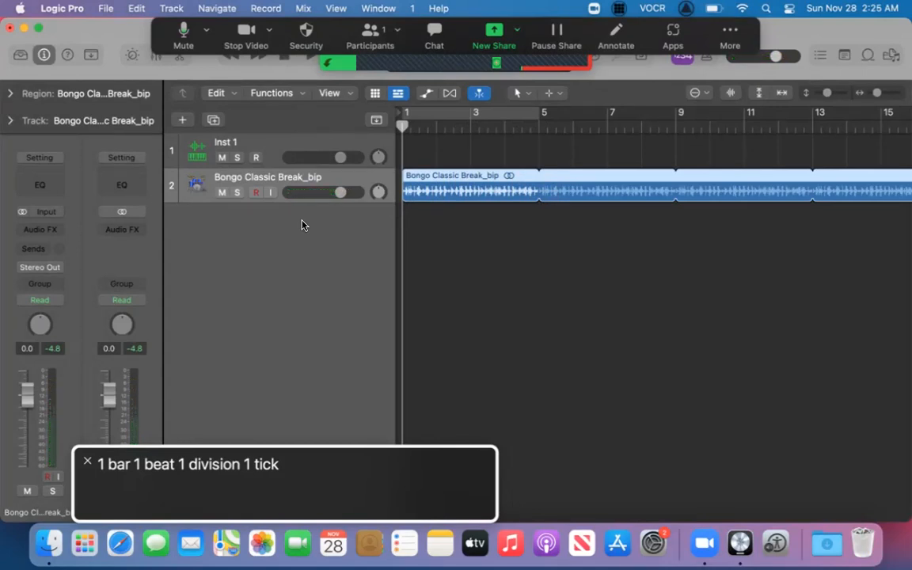
Show the Loop Browser and move into its list of Vintage Breaks loops.
key("ctrl+alt+shift+Up")
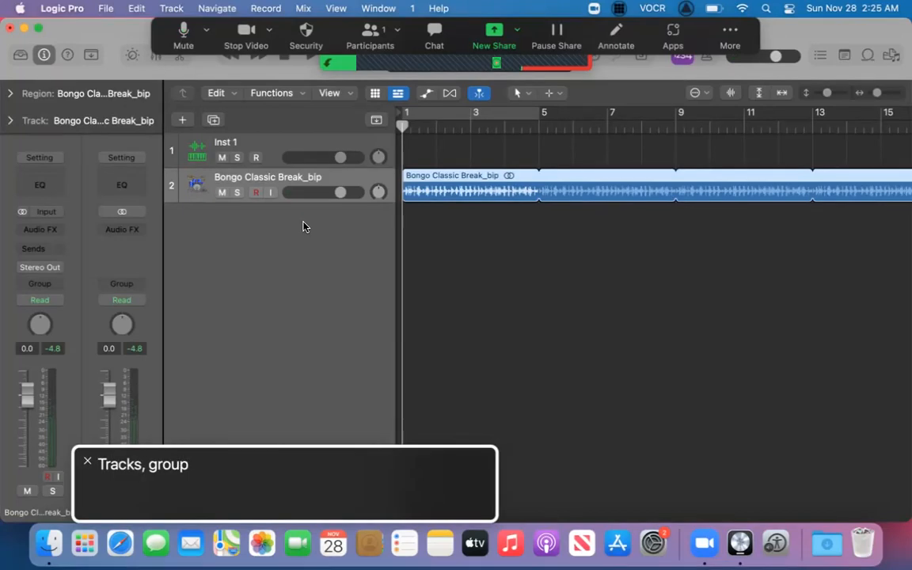
key("o")
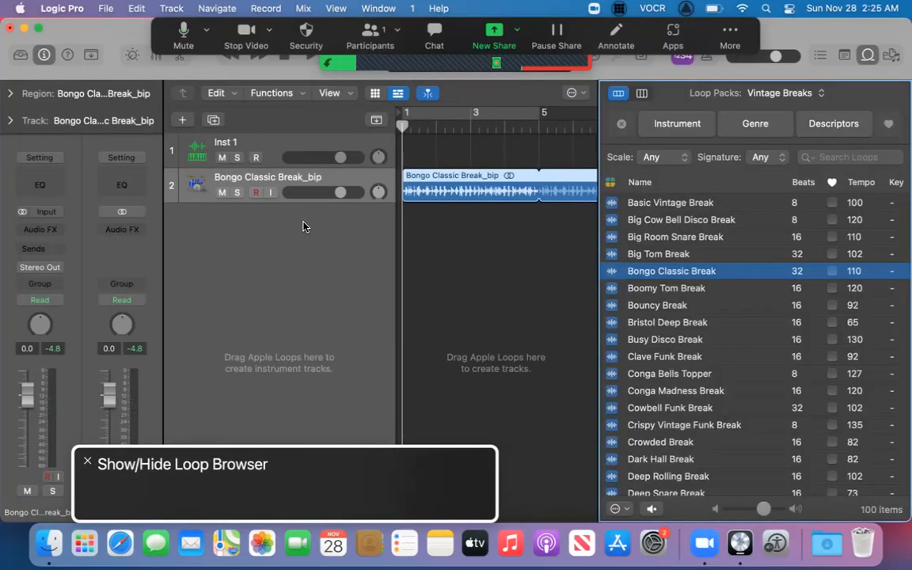
key("Tab")
key("shift+Tab")
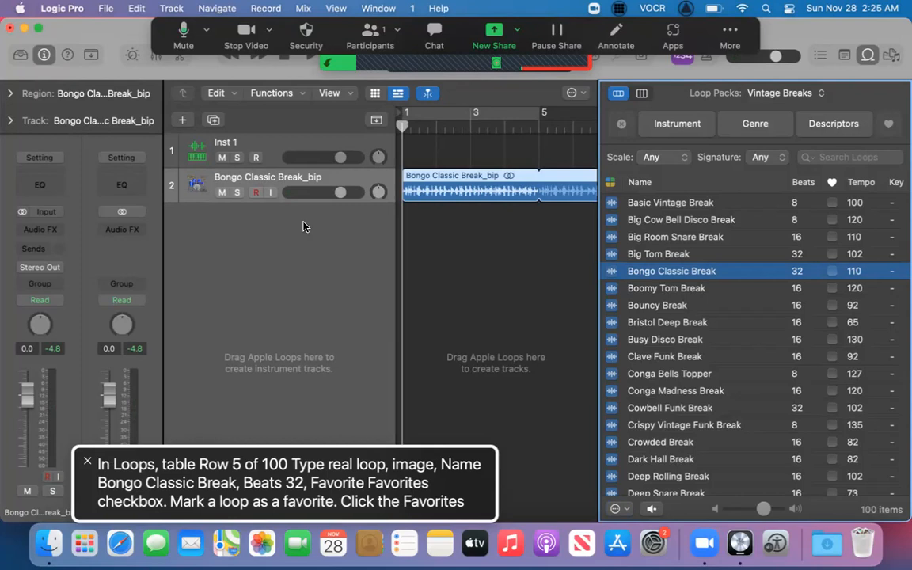
Browse down the Vintage Breaks loops to Sticky High Hat Topper and preview it.
key("Down")
key("Down")
key("Down")
key("Down")
key("Down")
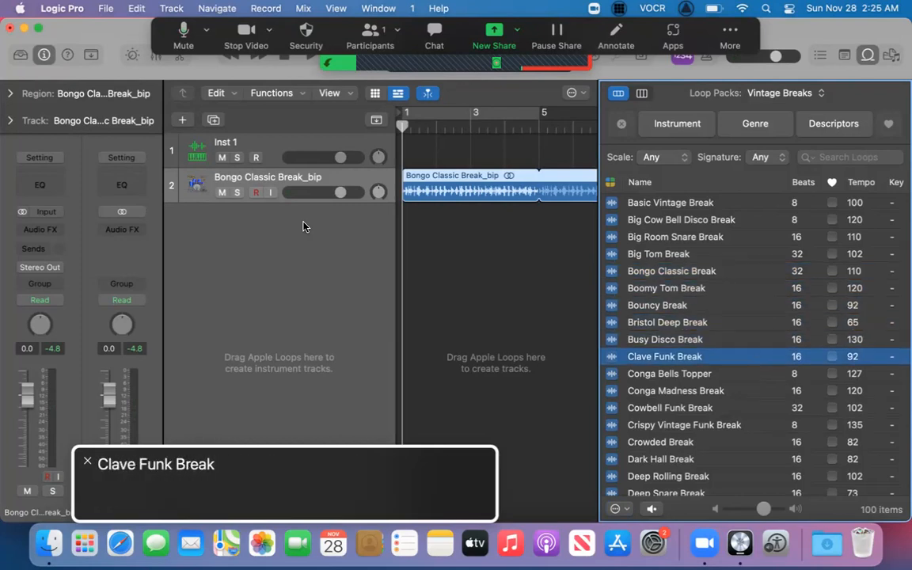
key("Down")
key("Down")
key("Down")
key("Down")
key("Down")
key("Down")
key("Down")
key("Down")
key("Down")
key("Down")
key("Down")
key("Down")
key("Down")
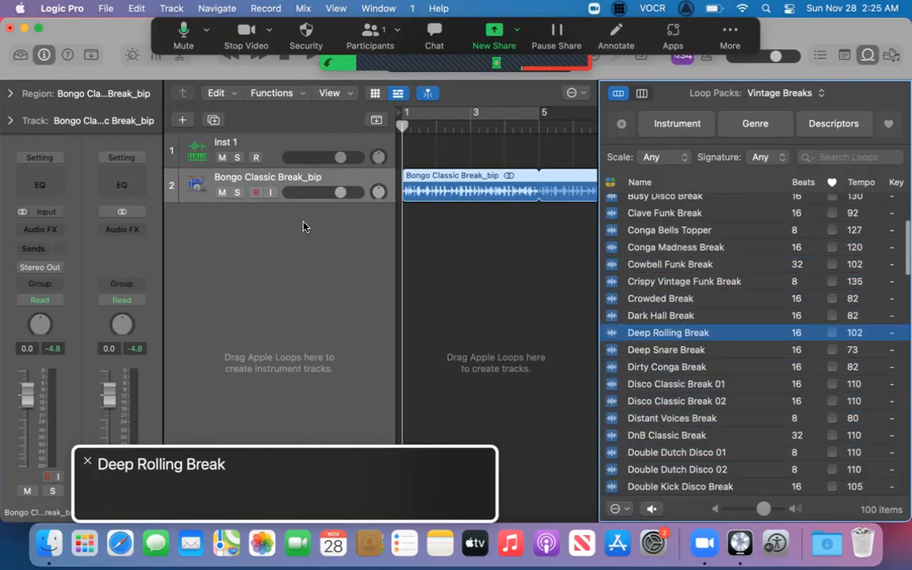
key("Down")
key("Down")
key("Down")
key("Down")
key("Down")
key("Down")
key("Down")
key("Down")
key("Down")
key("Down")
key("Down")
key("Down")
key("Down")
key("Down")
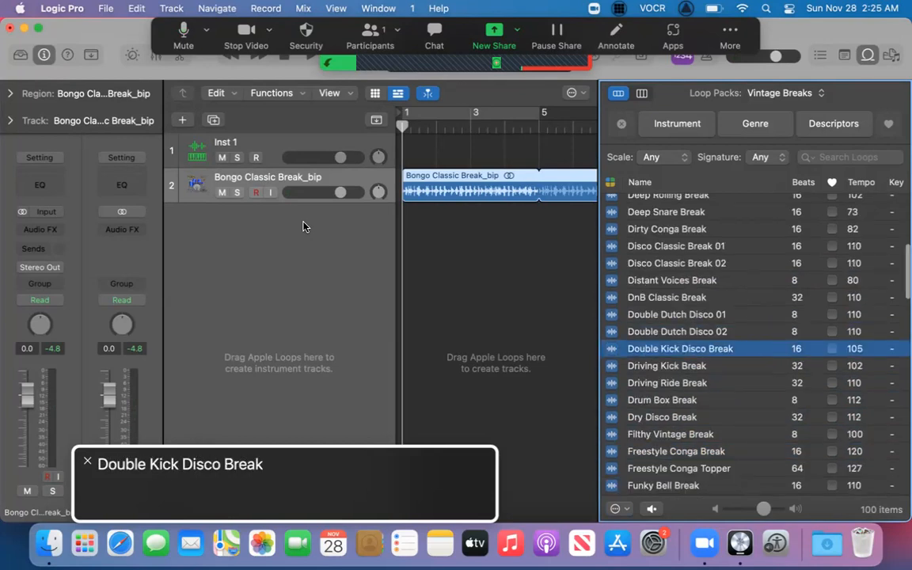
key("Down")
key("Down")
key("Down")
key("Down")
key("Down")
key("Down")
key("Down")
key("Down")
key("Down")
key("Down")
key("Down")
key("Down")
key("Down")
key("Down")
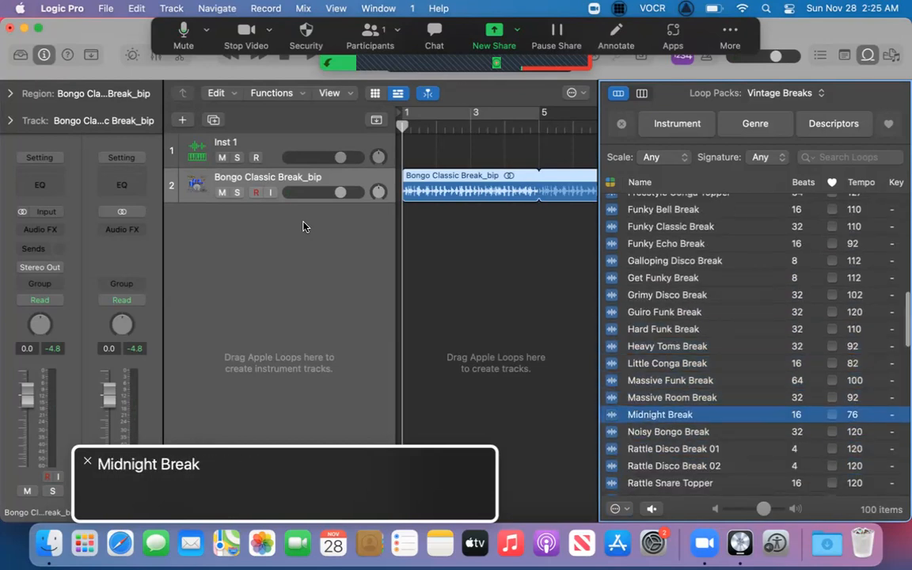
key("Down")
key("Down")
key("Down")
key("Down")
key("Down")
key("Down")
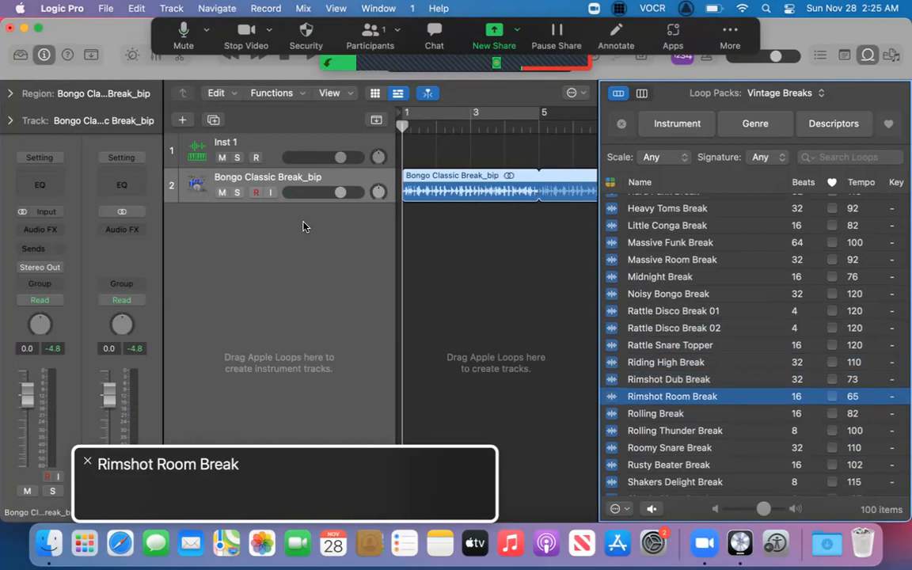
key("Down")
key("Down")
key("Down")
key("Down")
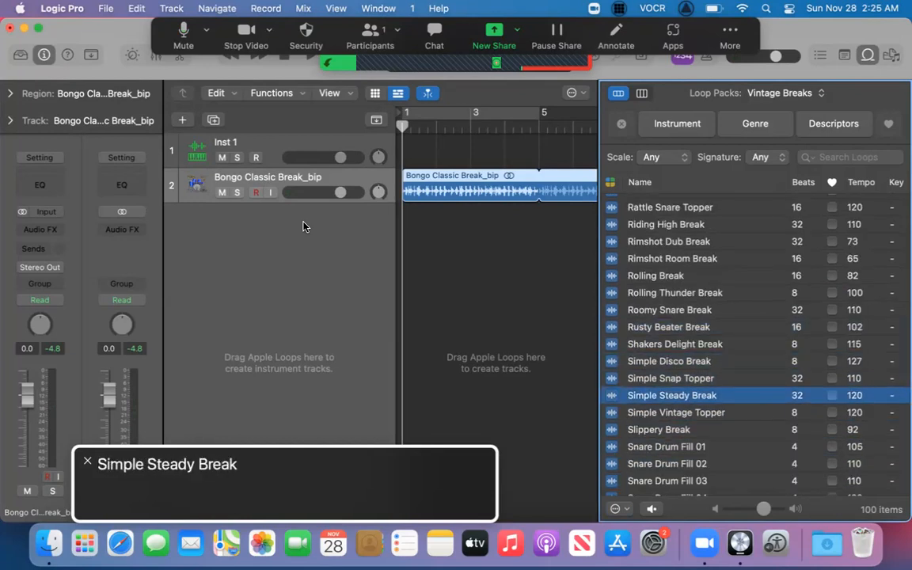
key("Down")
key("Down")
key("Down")
key("Down")
key("Down")
key("Down")
key("Down")
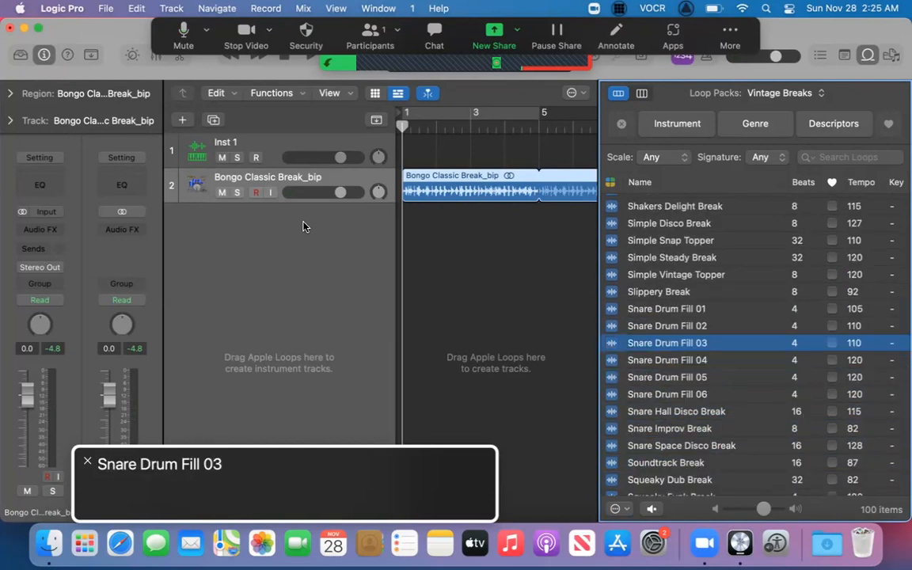
key("Down")
key("Down")
key("Down")
key("Down")
key("Down")
key("Down")
key("Down")
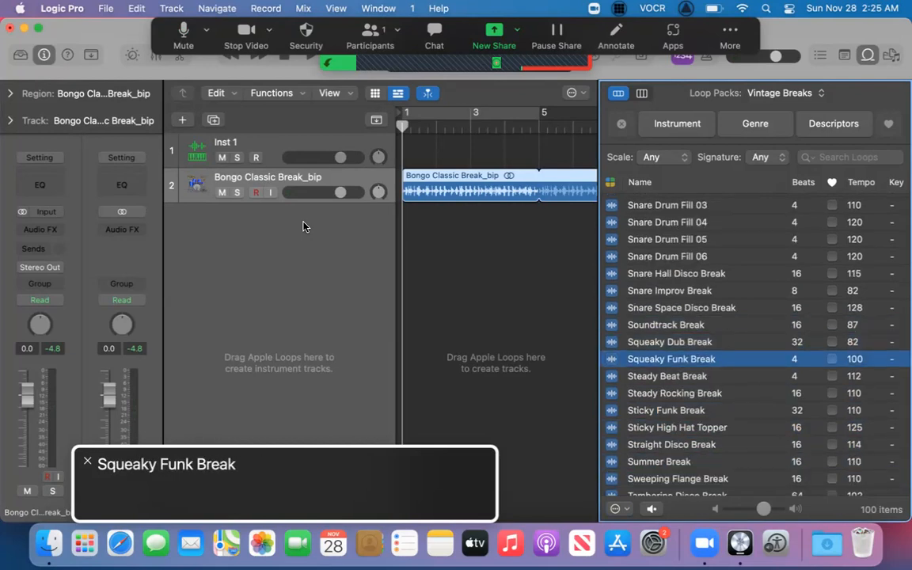
key("Down")
key("Down")
key("Down")
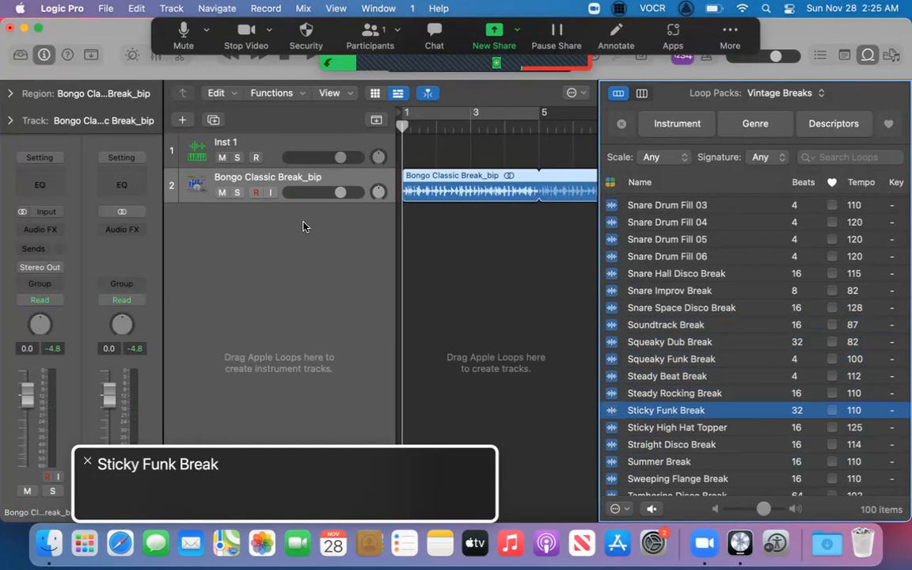
key("Down")
key("Down")
key("Up")
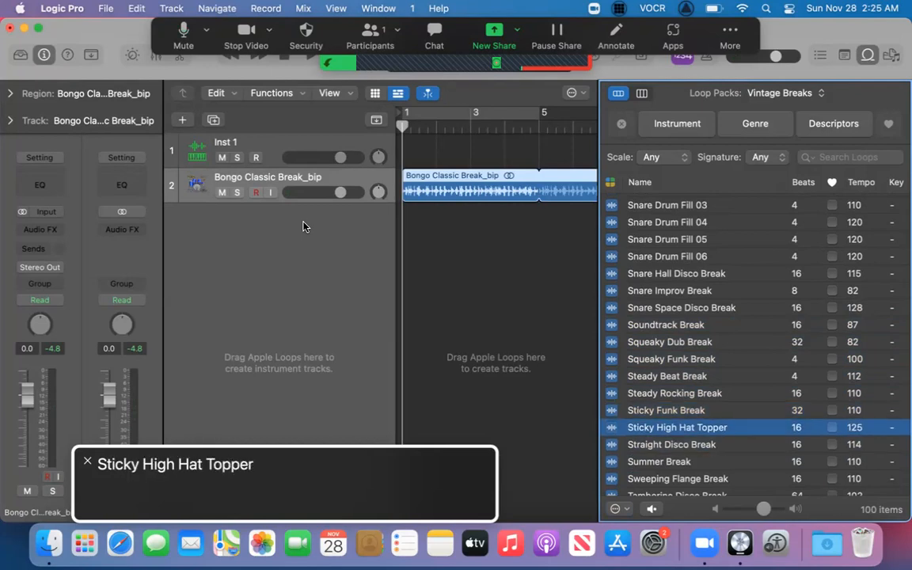
key("space")
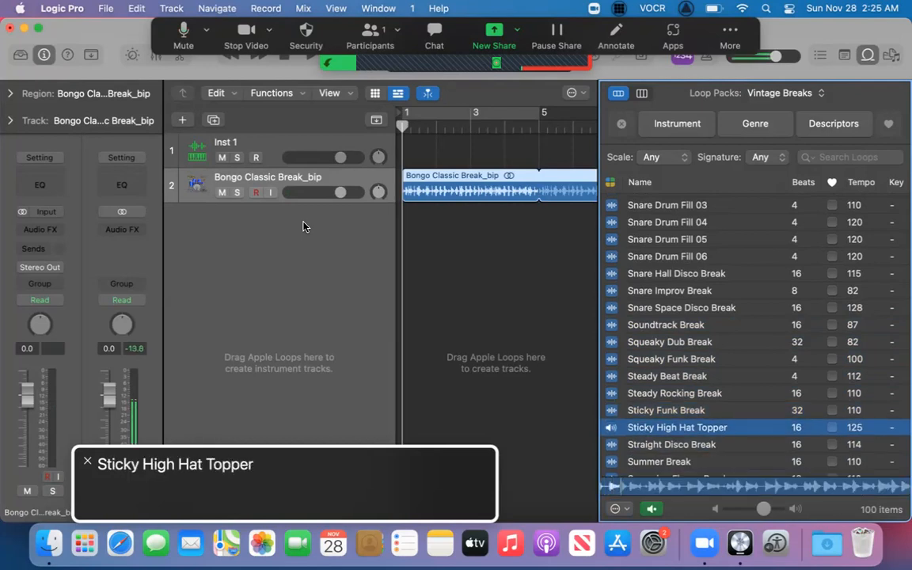
key("space")
Copy the Sticky High Hat Topper loop, paste it at bar 5 on its own track and turn on region looping.
key("super+c")
key("Return")
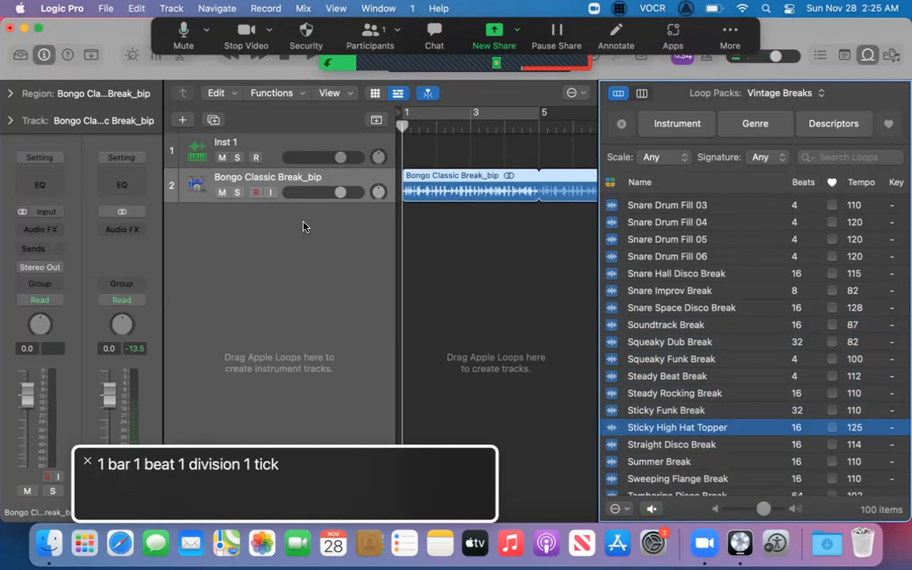
key("period")
key("period")
key("period")
key("period")
key("super+v")
key("l")
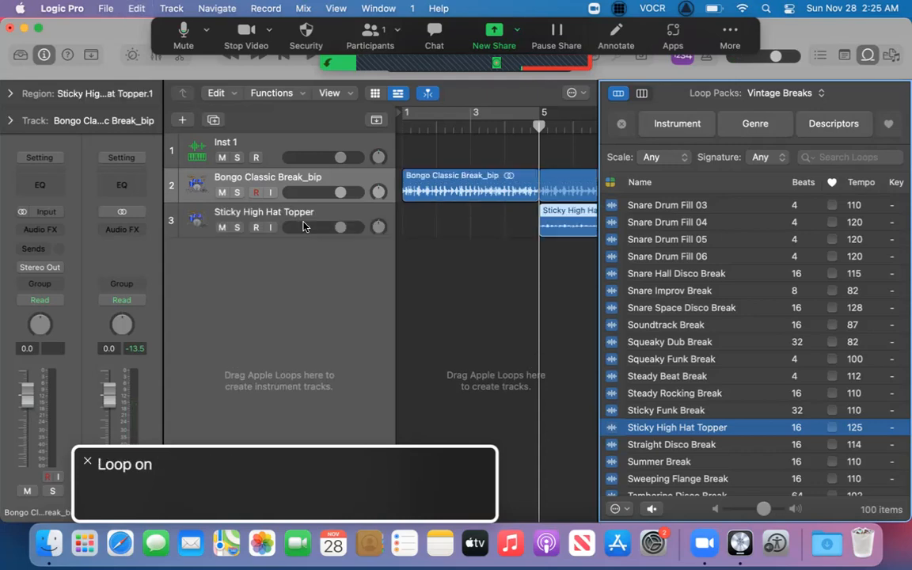
Play the bongo break and high hat topper together from the project start past bar 9.
key("Return")
key("space")
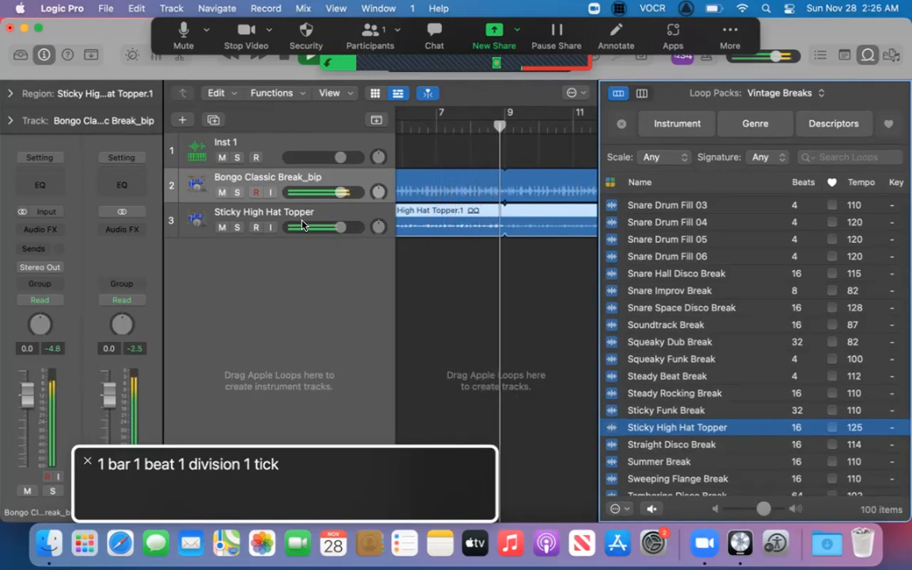
key("space")
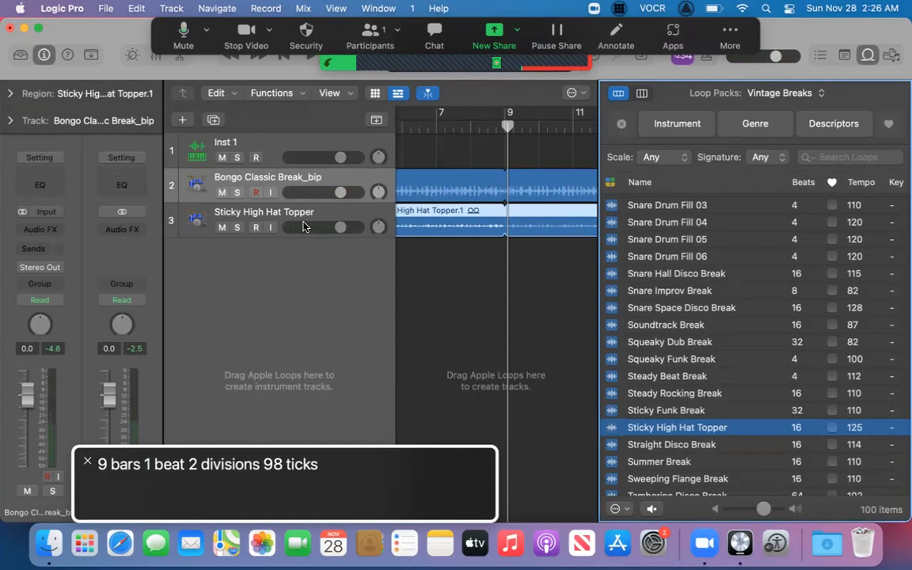
Switch the Loop Browser's loop pack from Vintage Breaks to Mark Lettieri.
key("ctrl+alt+shift+Up")
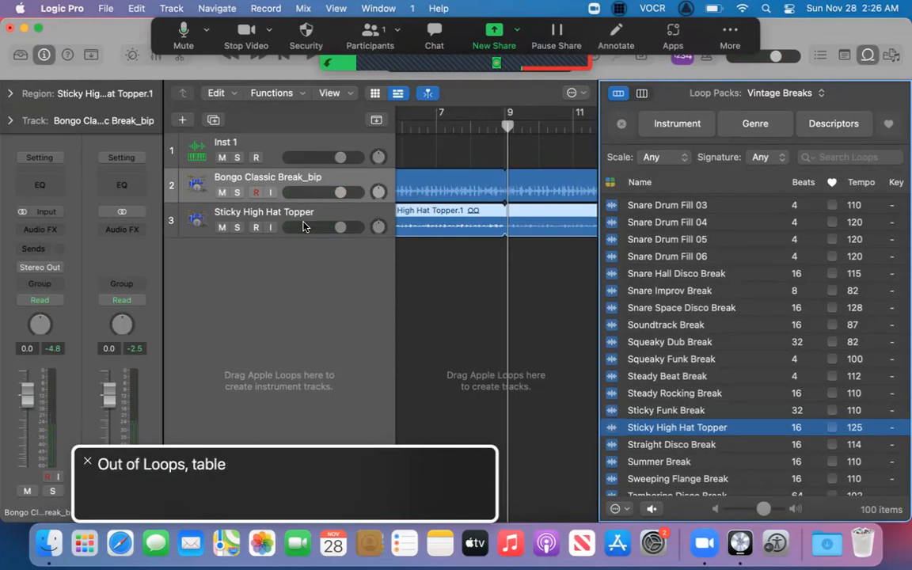
key("ctrl+alt+Right")
key("ctrl+alt+Right")
key("ctrl+alt+Right")
key("ctrl+alt+space")
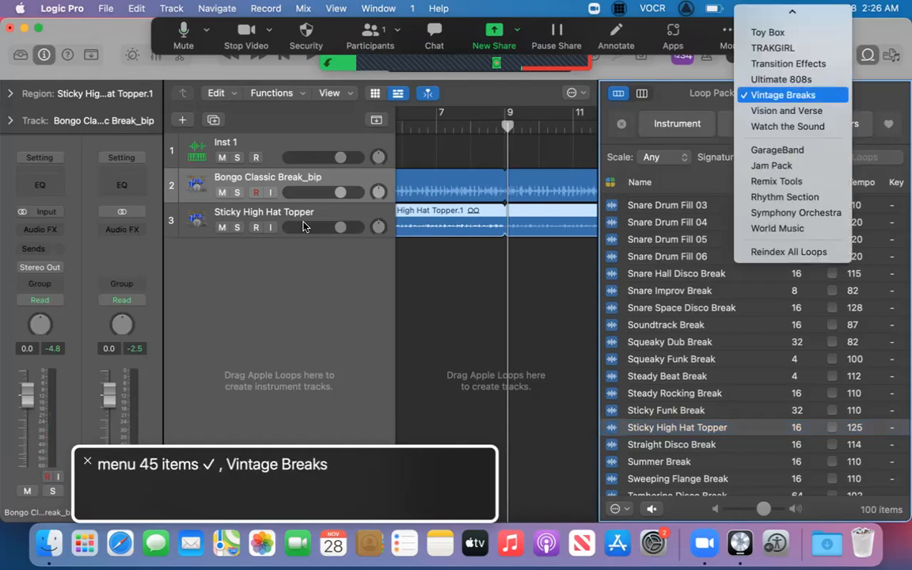
key("m")
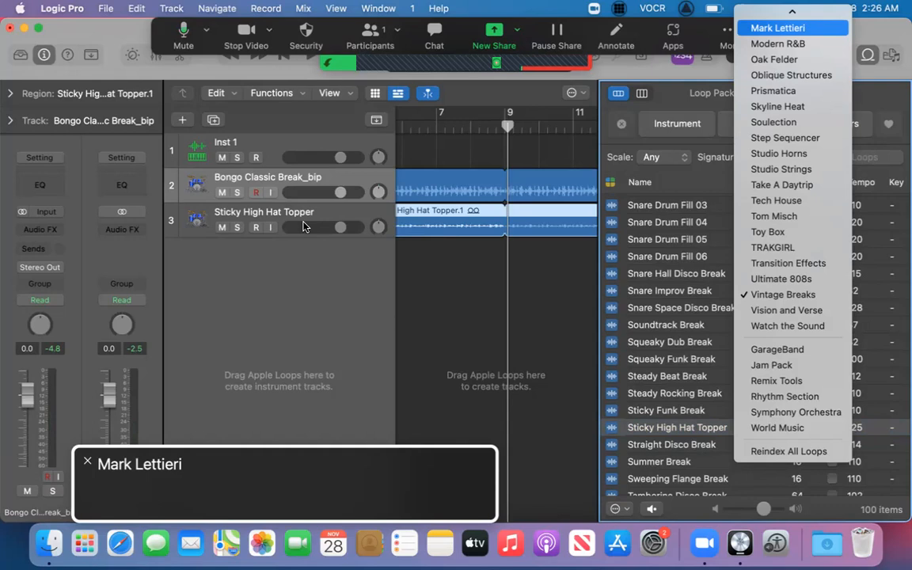
key("Return")
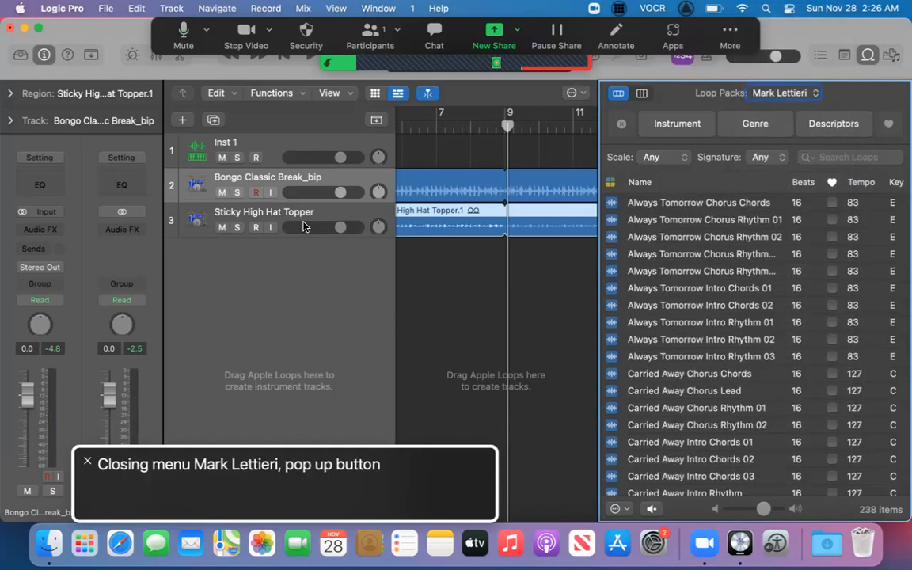
Browse the Mark Lettieri loops, sampling the Always Tomorrow and Carried Away entries, and preview Carried Away Chorus Rhythm 01.
key("ctrl+alt+Right")
key("ctrl+alt+Right")
key("ctrl+alt+Right")
key("ctrl+alt+Right")
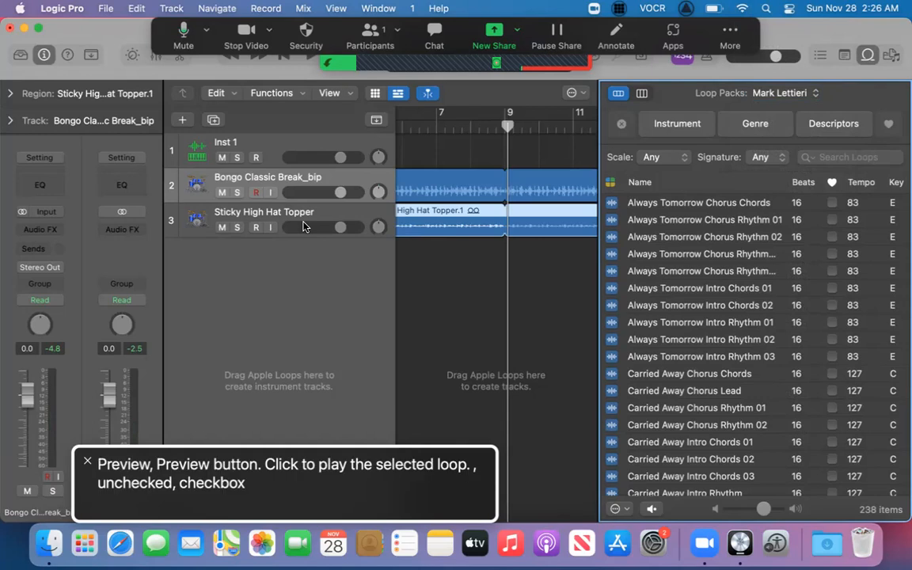
key("ctrl+alt+Right")
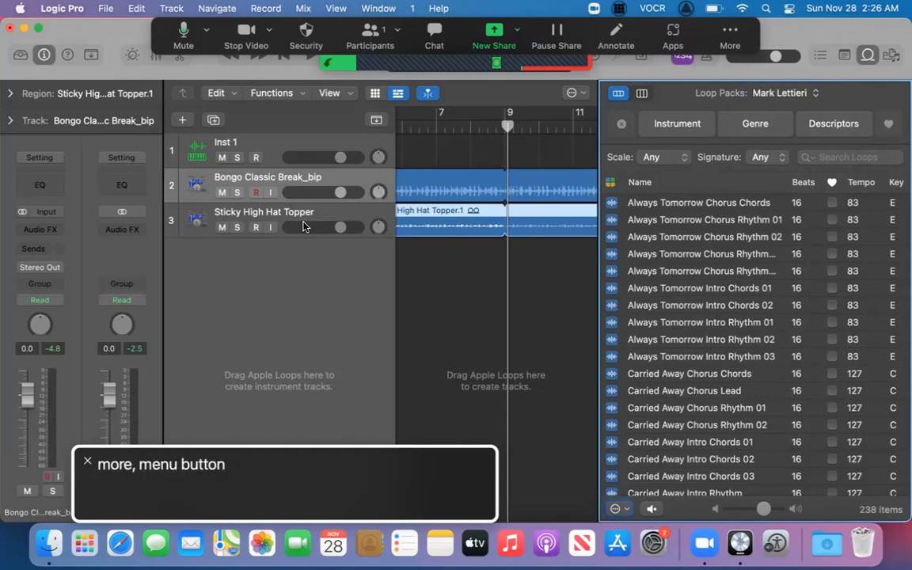
key("ctrl+alt+Right")
key("Down")
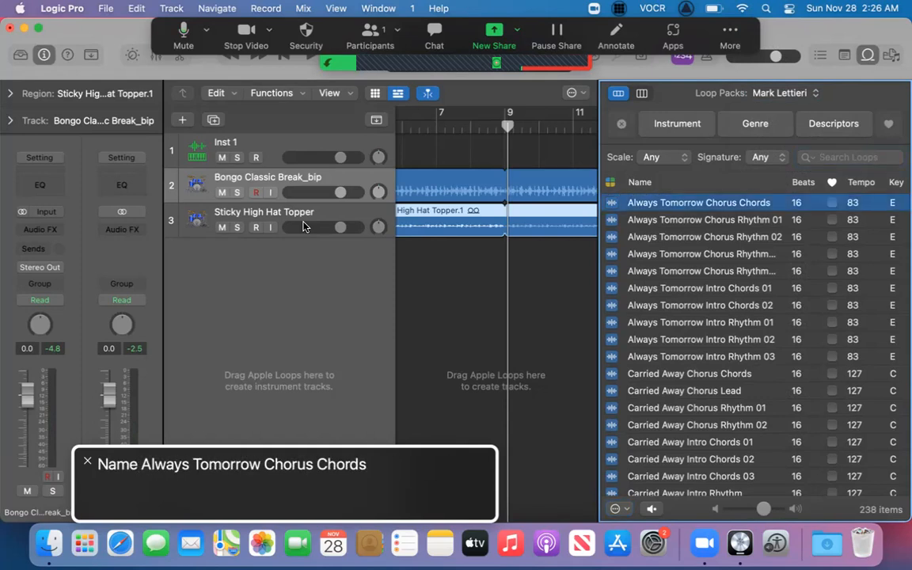
key("Down")
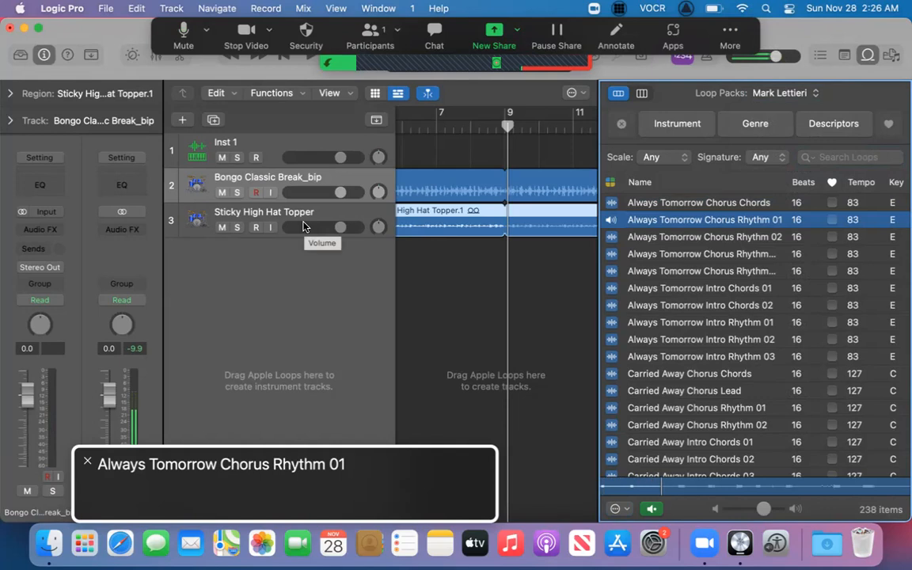
key("Down")
key("Down")
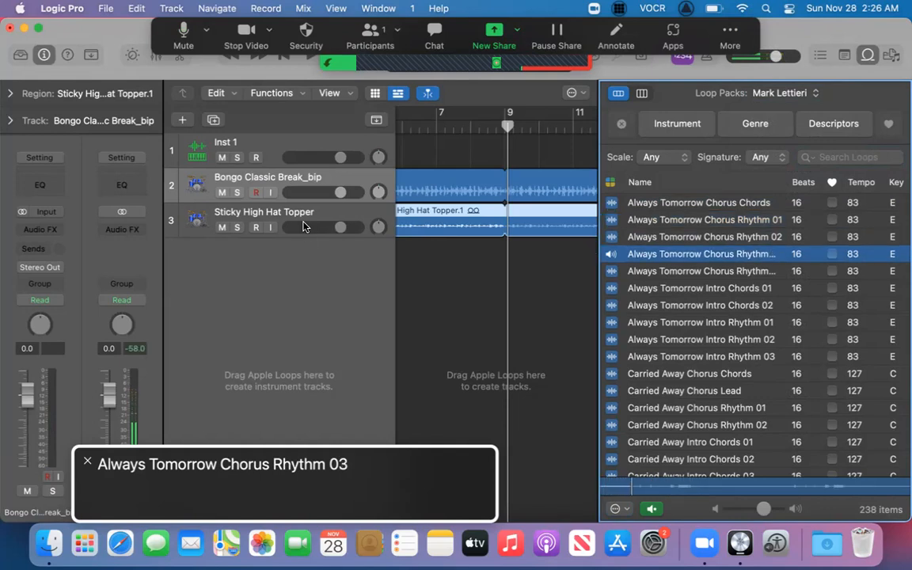
key("Down")
key("Down")
key("Down")
key("Down")
key("Down")
key("Down")
key("Down")
key("Down")
key("Down")
key("Down")
key("Down")
key("Down")
key("Up")
key("Up")
key("Up")
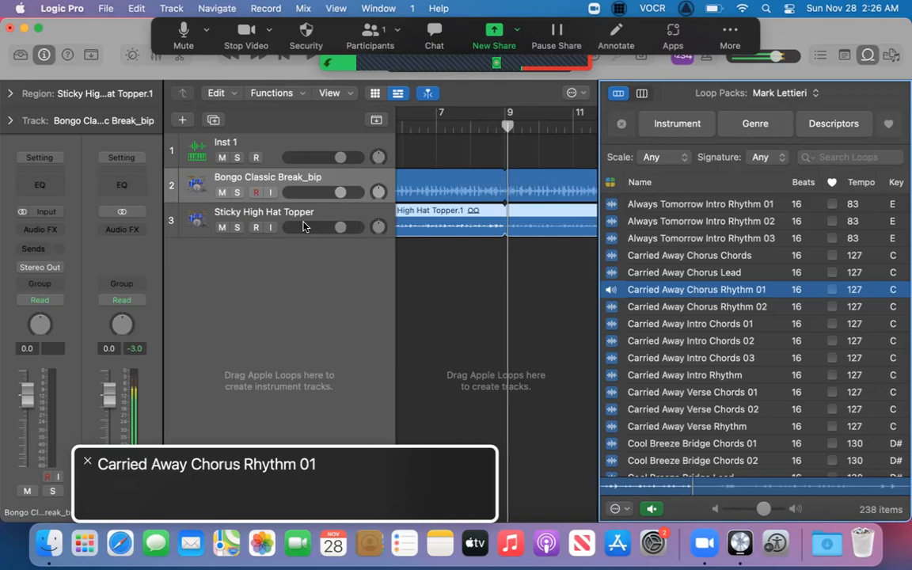
key("space")
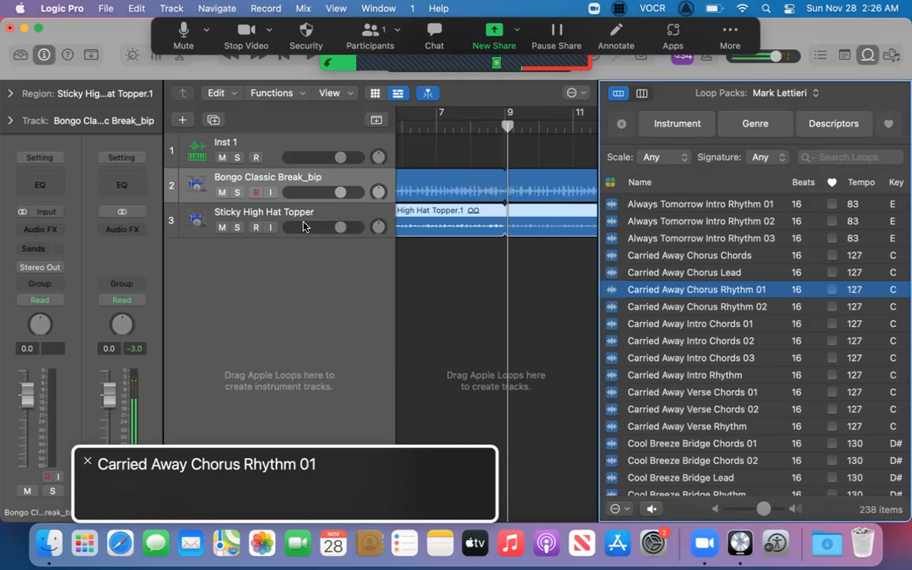
Paste the Carried Away Chorus Rhythm 01 loop at bar 1 on its own track and turn on region looping.
key("Return")
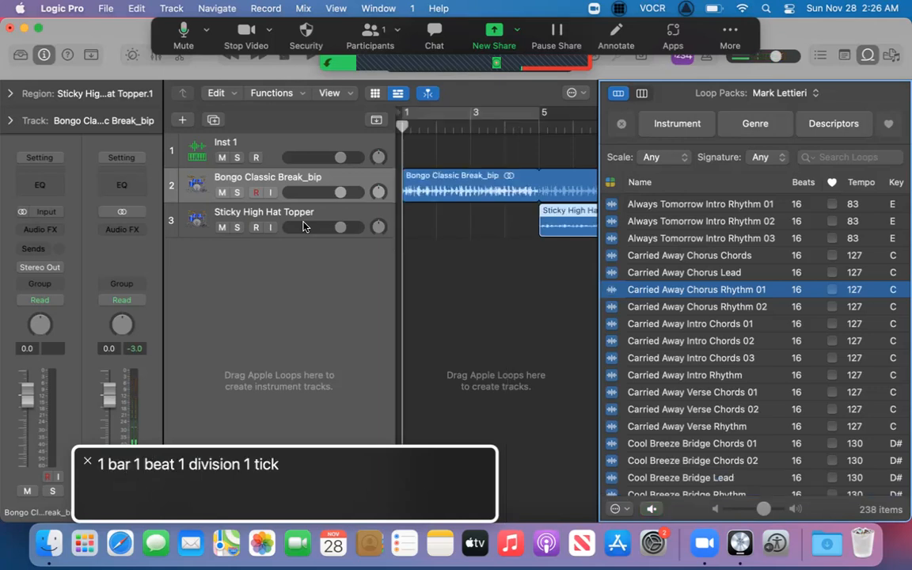
key("super+v")
key("l")
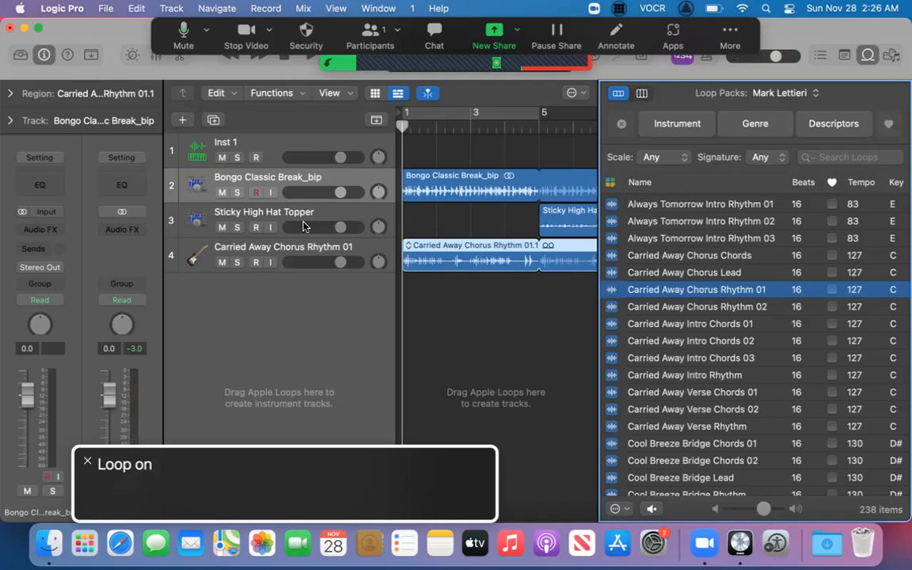
Preview the other Carried Away chorus, intro and verse loops, ending on Carried Away Verse Rhythm.
key("Up")
key("Up")
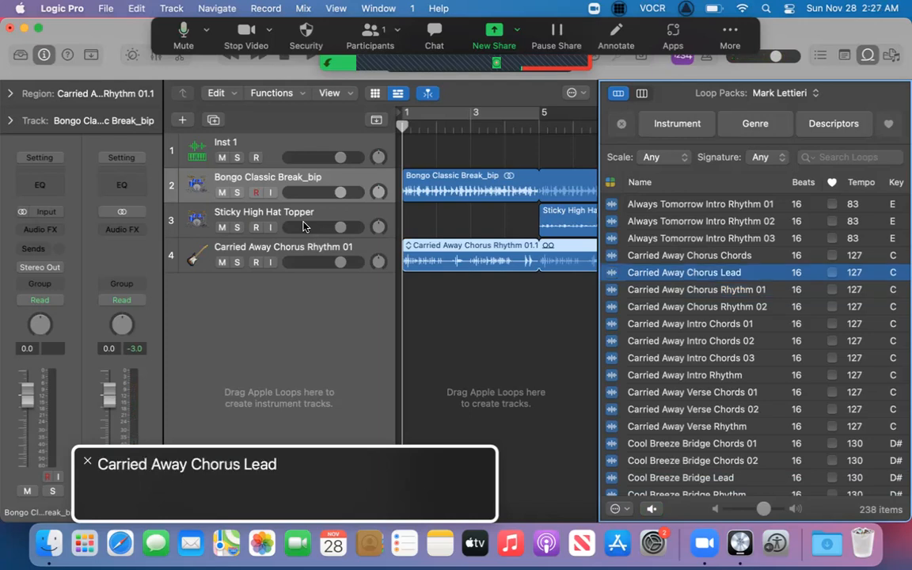
key("Up")
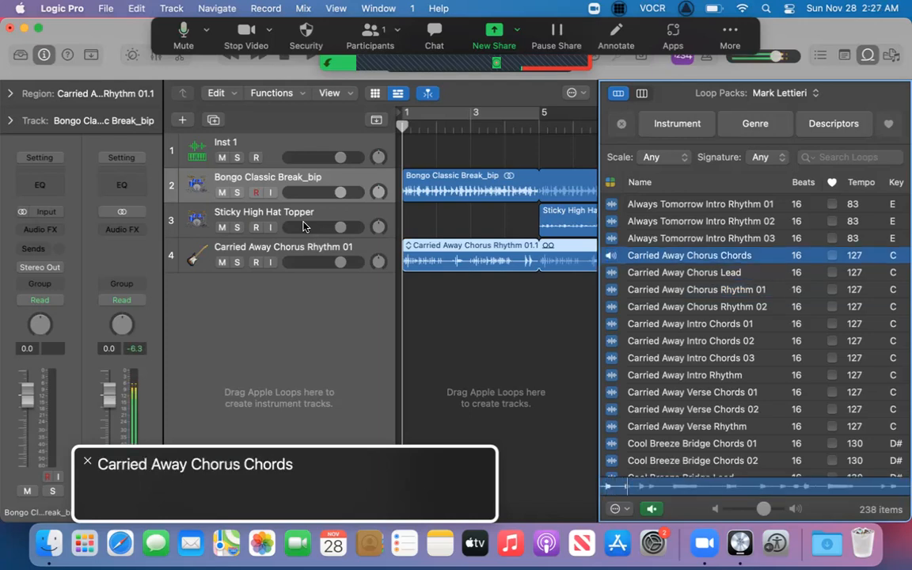
key("Up")
key("Down")
key("Down")
key("Down")
key("Down")
key("Down")
key("Down")
key("Down")
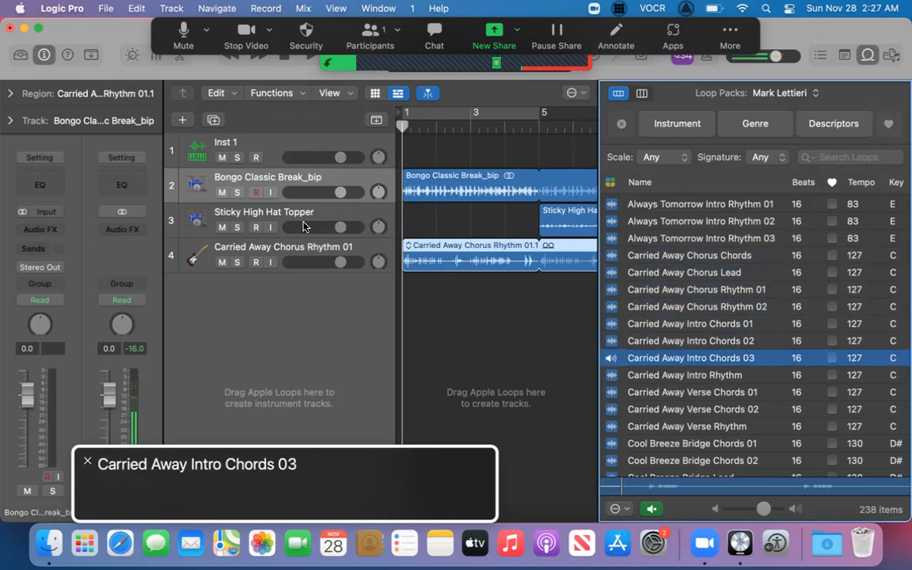
key("Down")
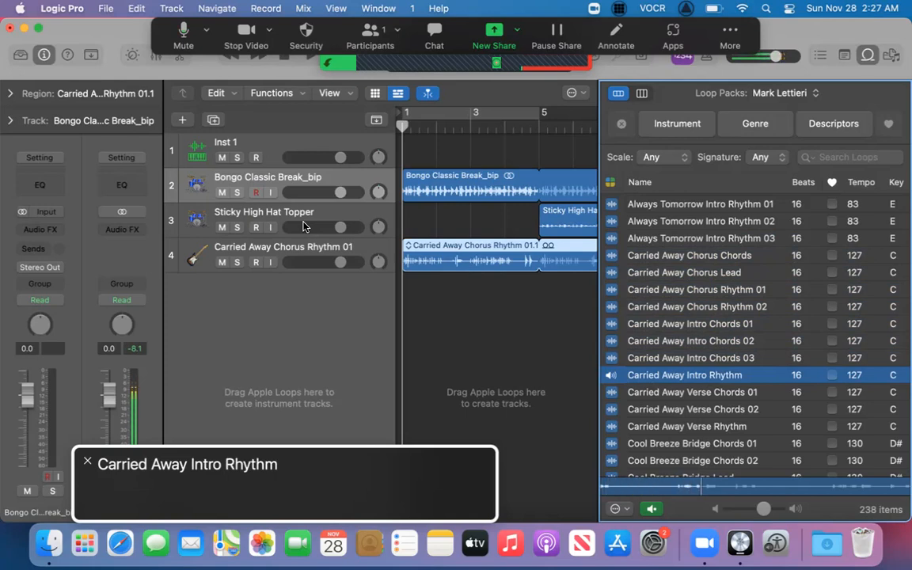
key("Down")
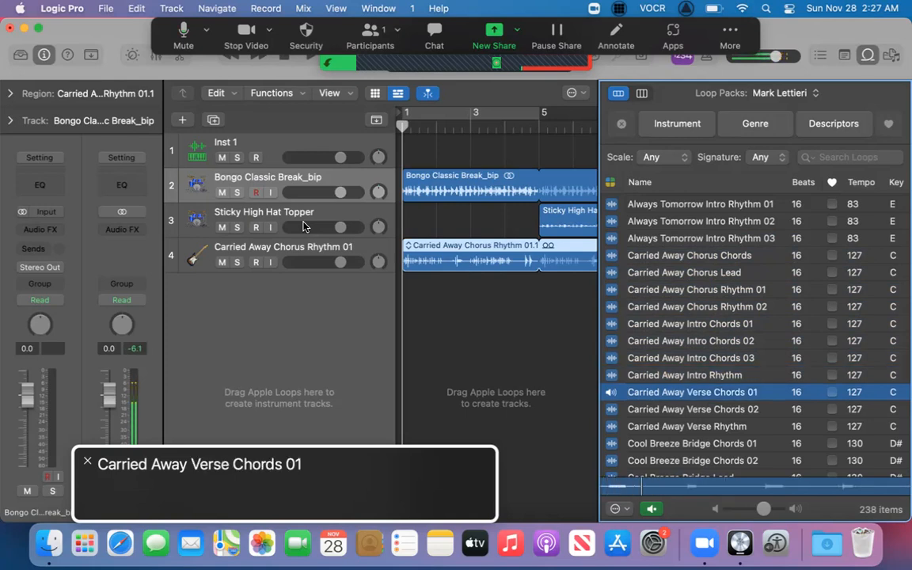
key("Down")
key("Down")
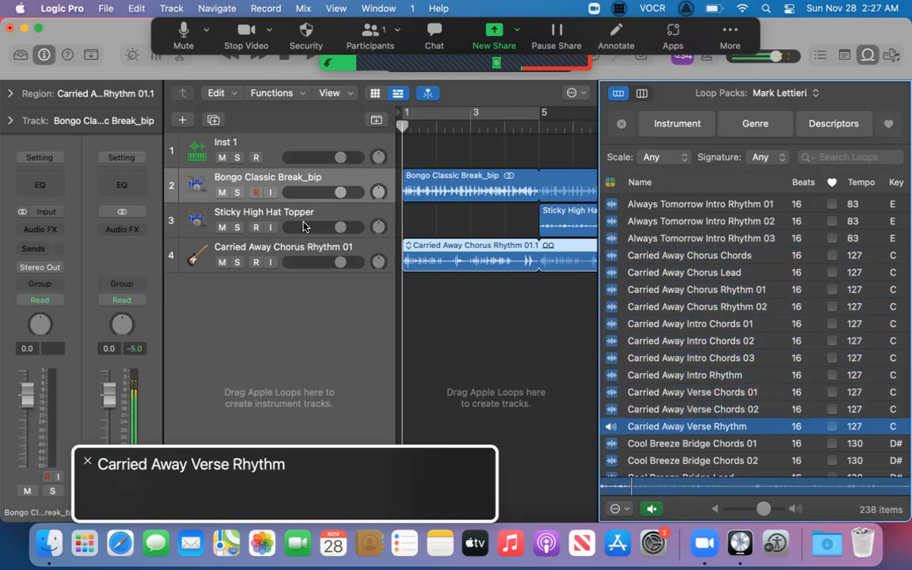
key("space")
Copy the Carried Away Verse Rhythm loop and paste it at bar 1 on its own track with region looping on.
key("super+c")
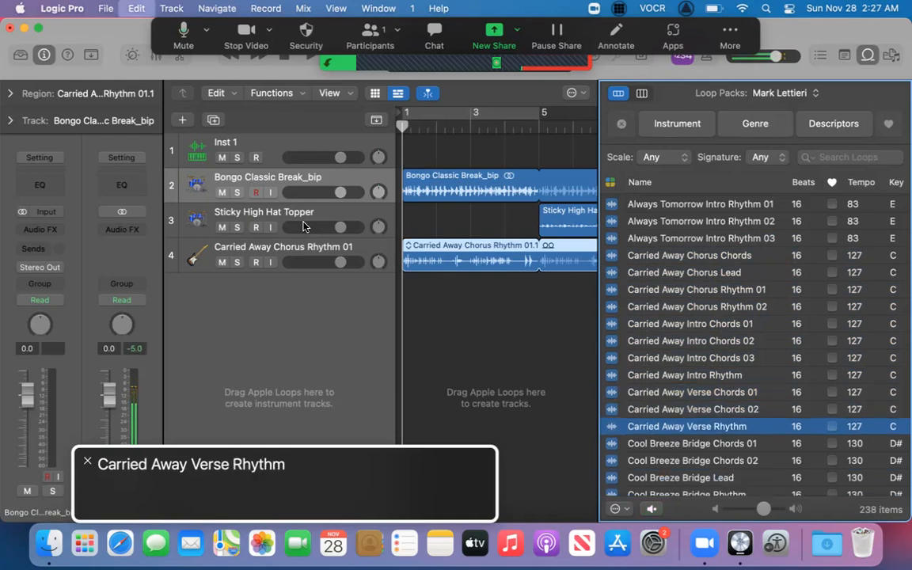
key("Return")
key("super+v")
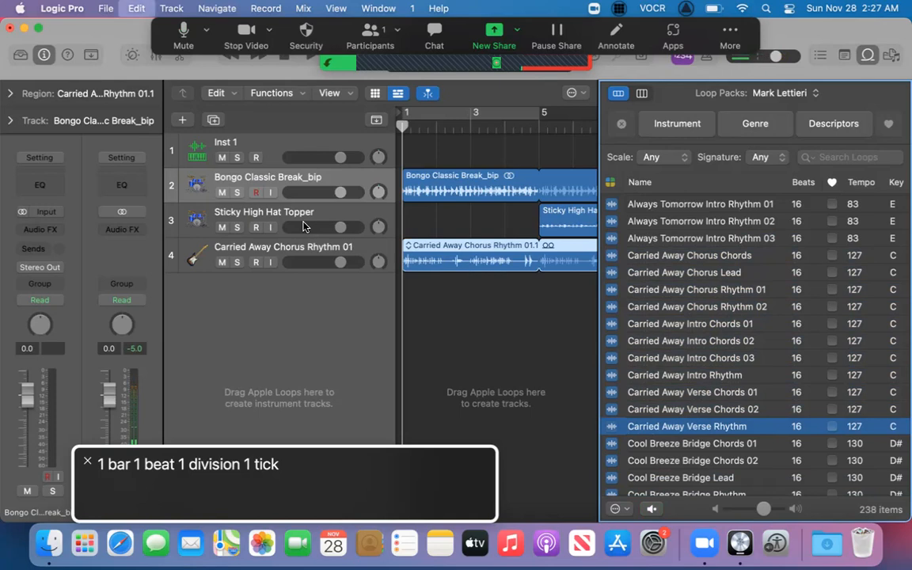
key("super+a")
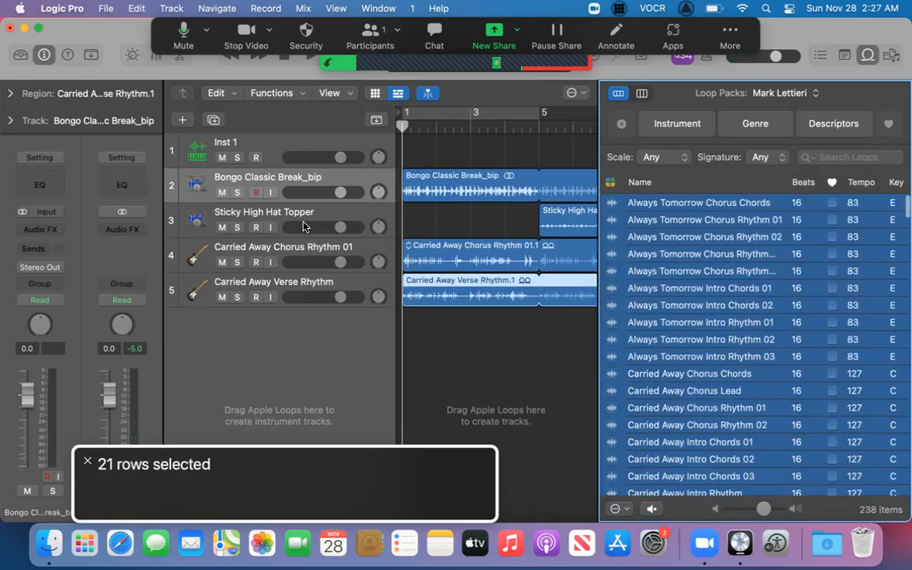
Select the Carried Away Chorus Rhythm 01 track in the track headers and set its pan to -30.
key("ctrl+alt+shift+Up")
key("ctrl+alt+shift+Up")
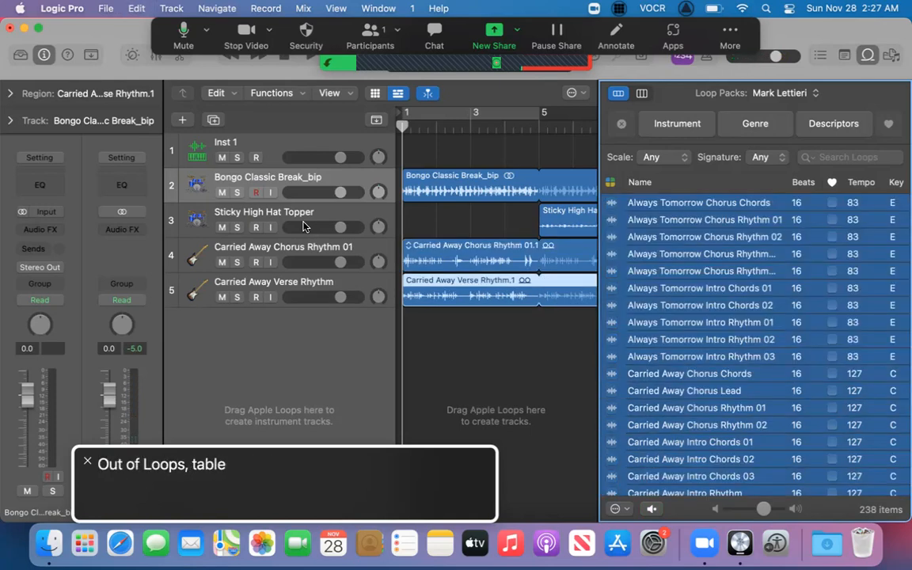
key("ctrl+alt+Left")
key("ctrl+alt+Left")
key("ctrl+alt+Right")
key("ctrl+alt+Right")
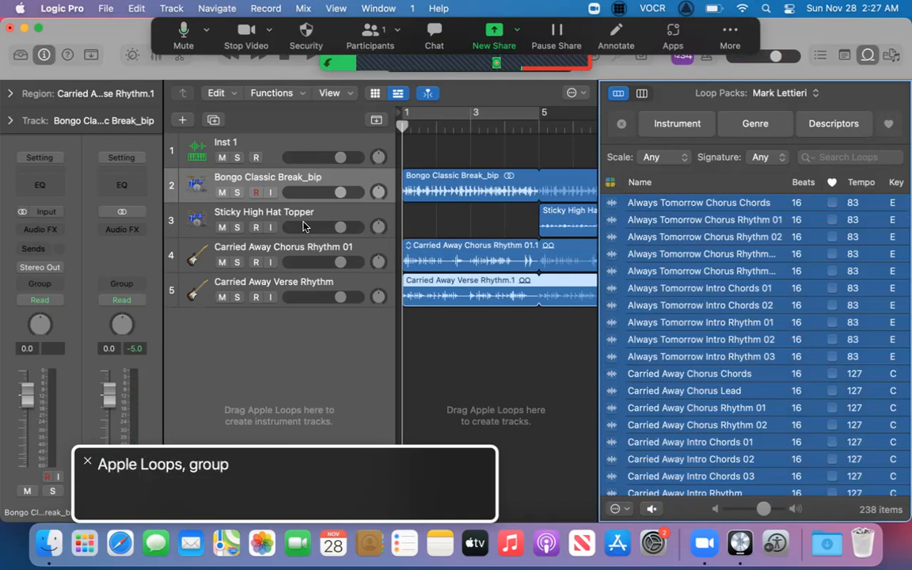
key("ctrl+alt+Left")
key("ctrl+alt+shift+Down")
key("ctrl+alt+Right")
key("ctrl+alt+shift+Down")
key("ctrl+alt+Right")
key("ctrl+alt+shift+Down")
key("ctrl+alt+Right")
key("ctrl+alt+Right")
key("ctrl+alt+Right")
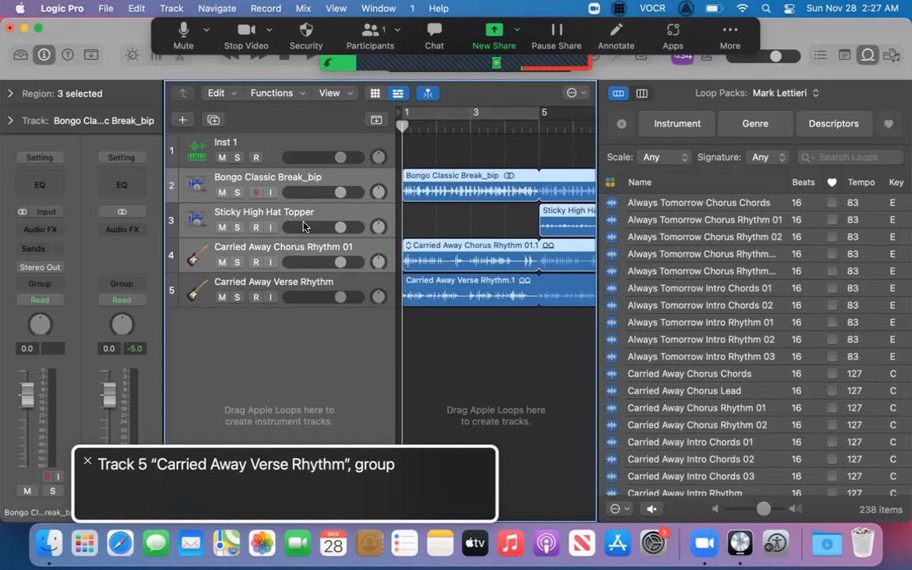
key("ctrl+alt+Left")
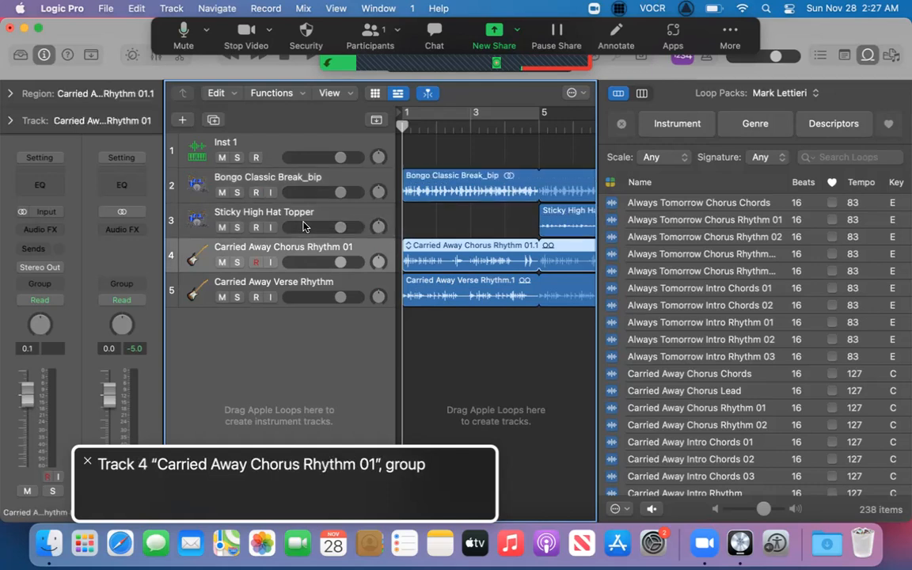
key("ctrl+alt+shift+Down")
key("ctrl+alt+Right")
key("ctrl+alt+shift+Down")
key("ctrl+alt+Left")
key("ctrl+alt+Left")
key("ctrl+alt+shift+Up")
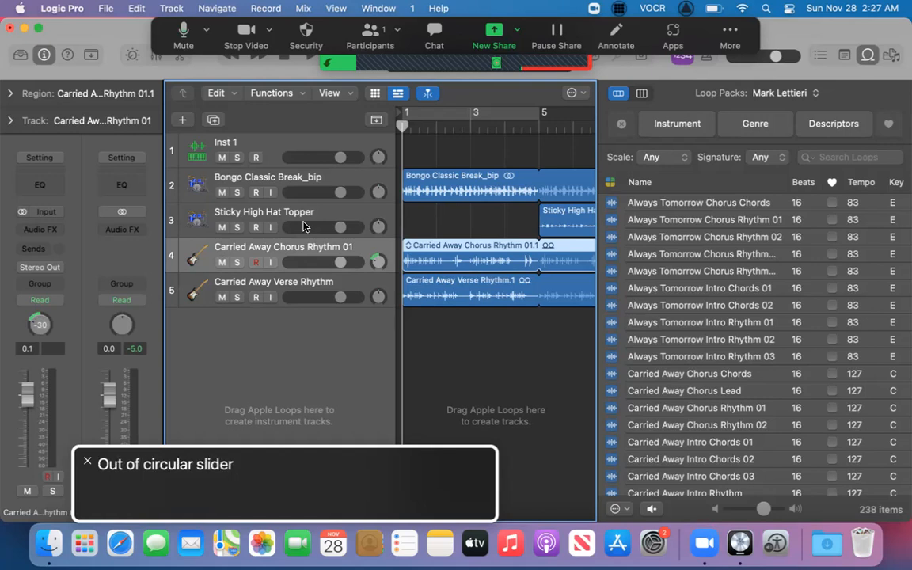
Select the Carried Away Verse Rhythm track and set its pan to +30.
key("ctrl+alt+shift+Up")
key("ctrl+alt+Right")
key("ctrl+alt+shift+Down")
key("ctrl+alt+Right")
key("ctrl+alt+shift+Down")
key("ctrl+alt+Right")
key("ctrl+alt+Right")
Play the drum loops and the two panned guitar rhythm loops together from the project start.
key("ctrl+alt+Right")
key("ctrl+alt+shift+Up")
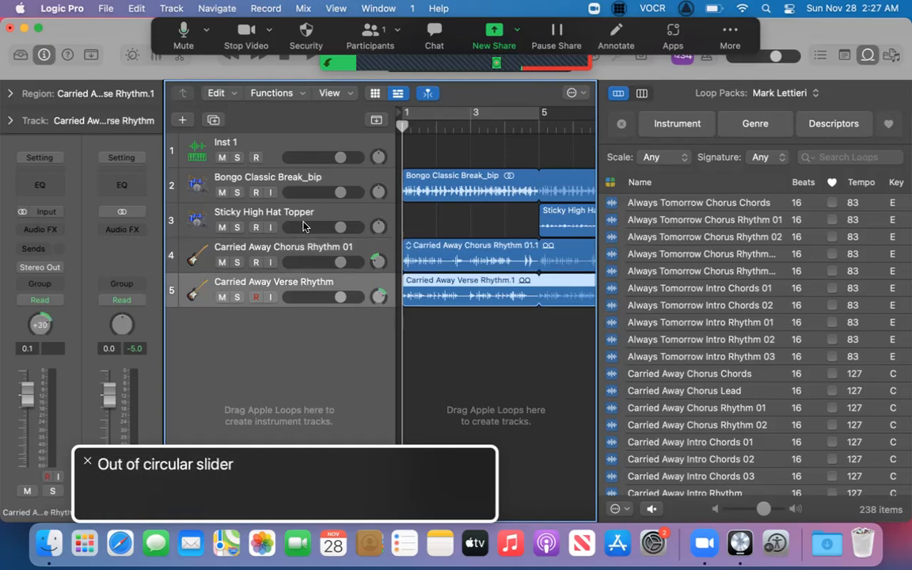
key("ctrl+alt+Right")
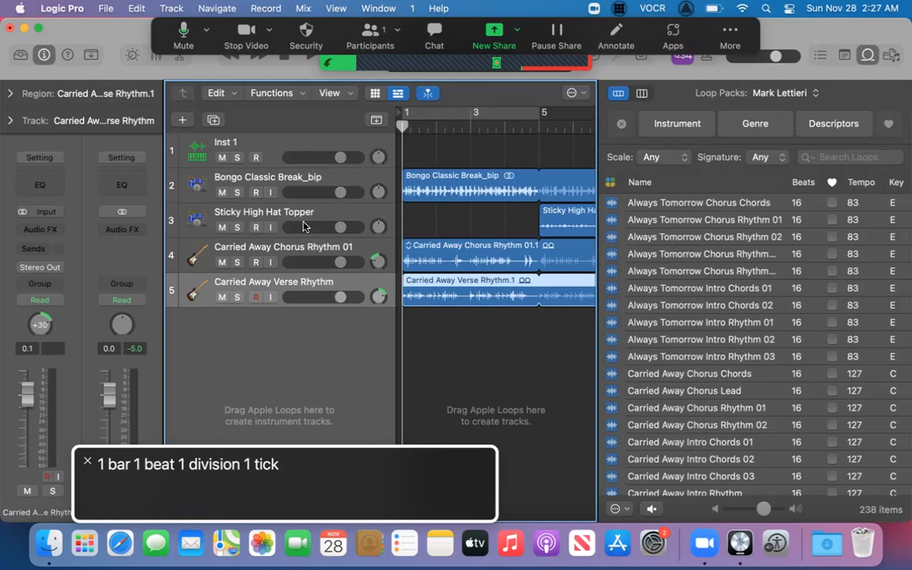
key("space")
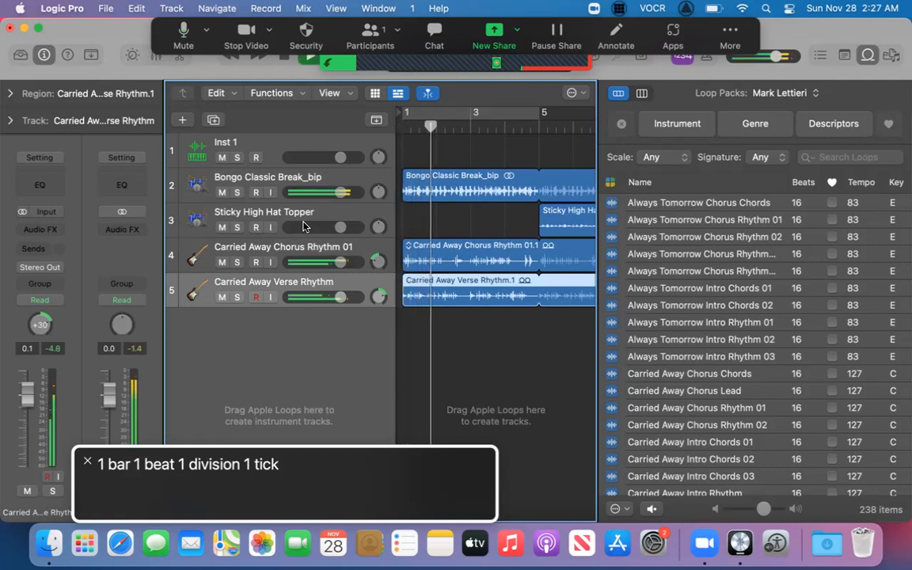
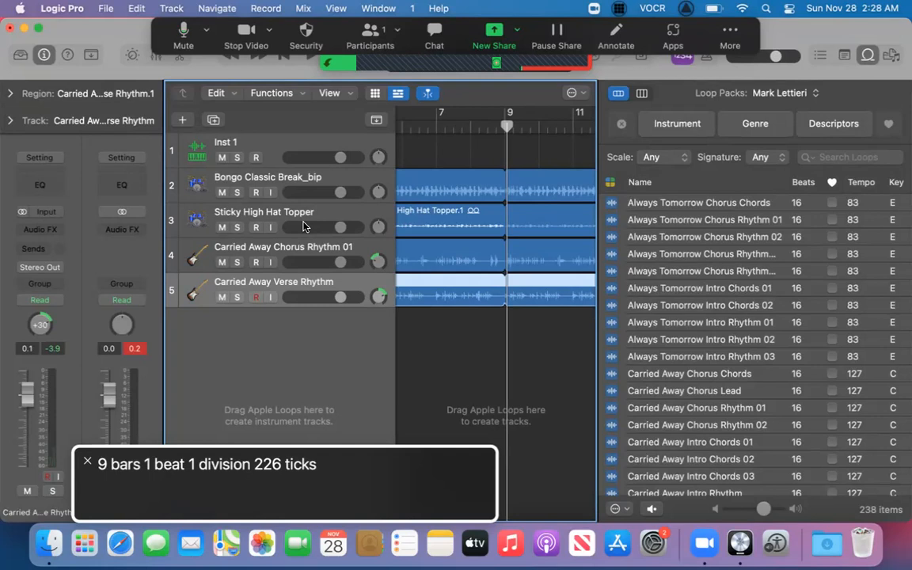
Solo the Carried Away Chorus Rhythm 01 track and play it alone from the project start.
key("Up")
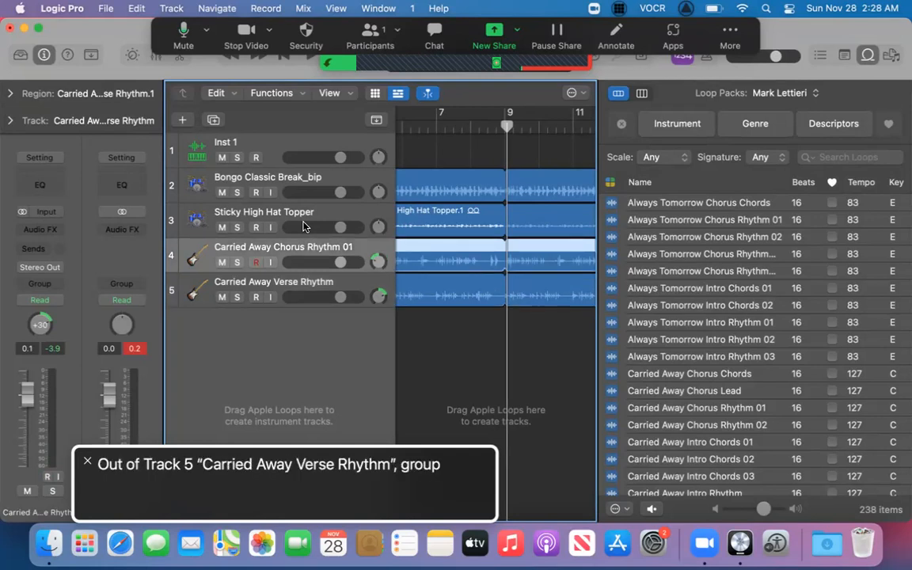
key("s")
key("Return")
key("space")
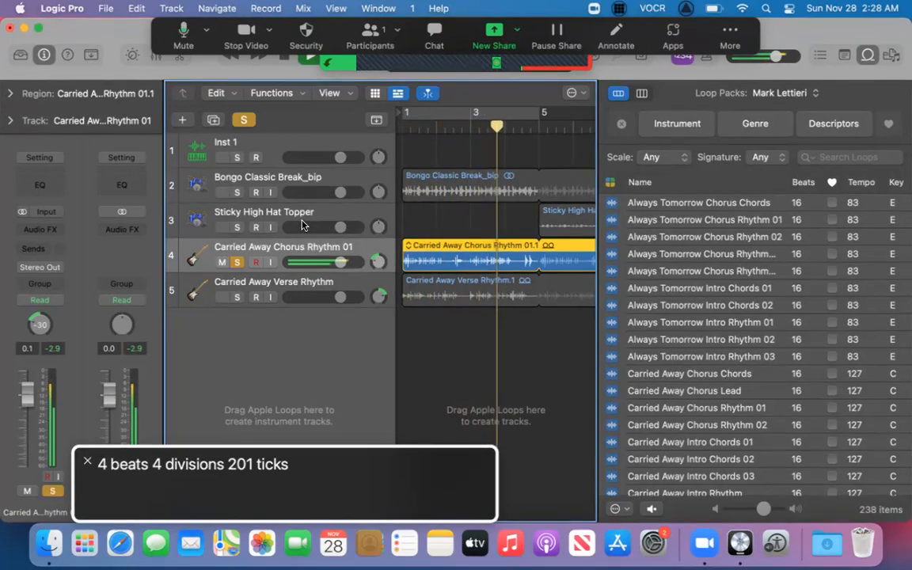
key("space")
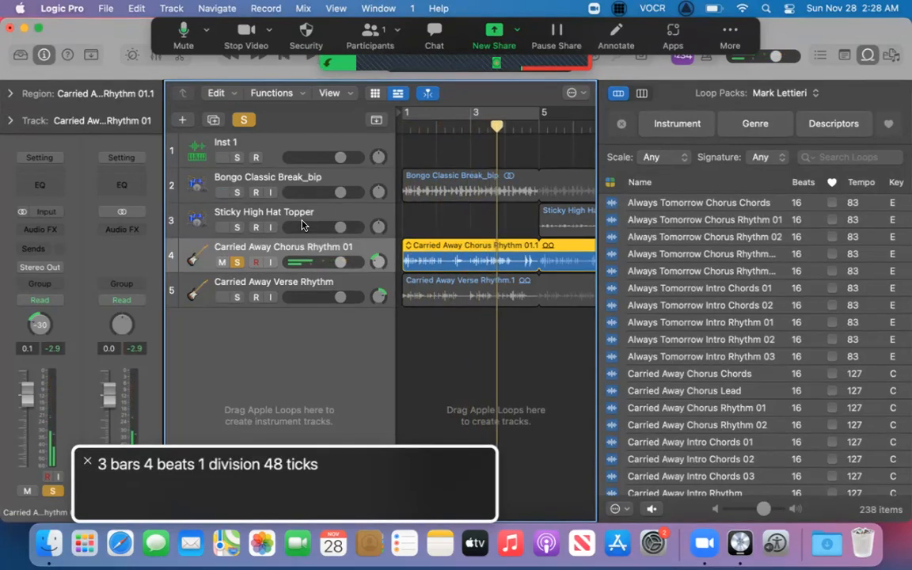
Navigate to the Carried Away Chorus Rhythm 01 region, return the playhead to bar 1, and turn the region's looping off.
key("ctrl+alt+shift+Up")
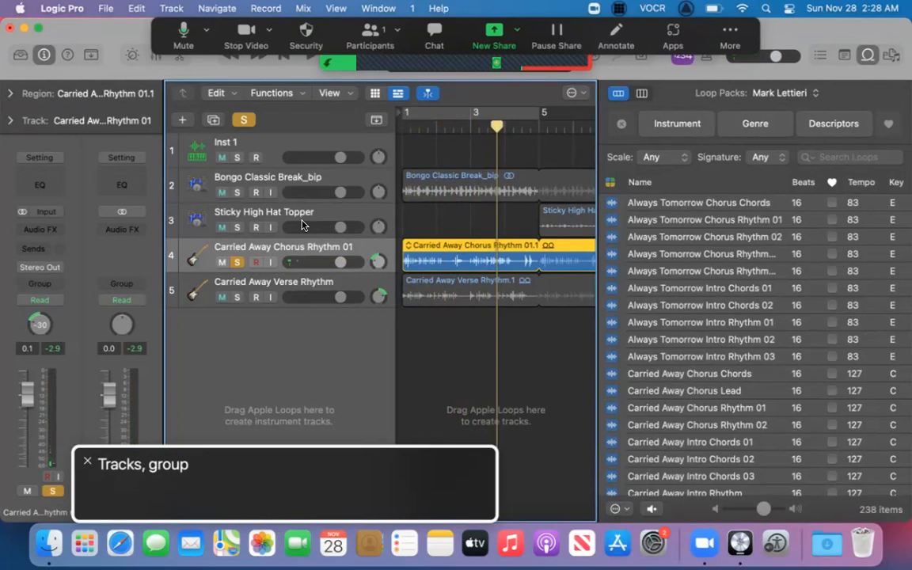
key("ctrl+alt+shift+Down")
key("ctrl+alt+Right")
key("ctrl+alt+shift+Down")
key("ctrl+alt+Right")
key("ctrl+alt+Right")
key("ctrl+alt+Right")
key("ctrl+alt+shift+Down")
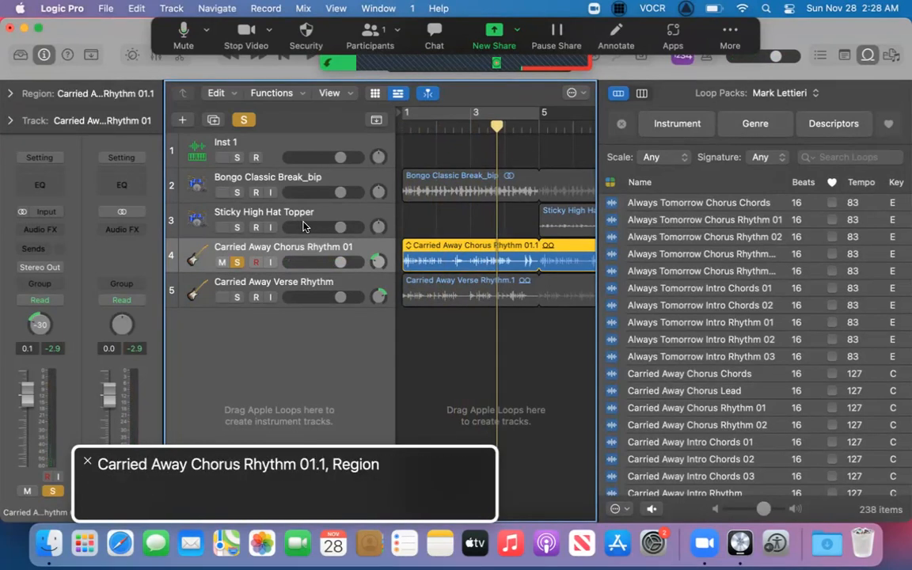
key("Return")
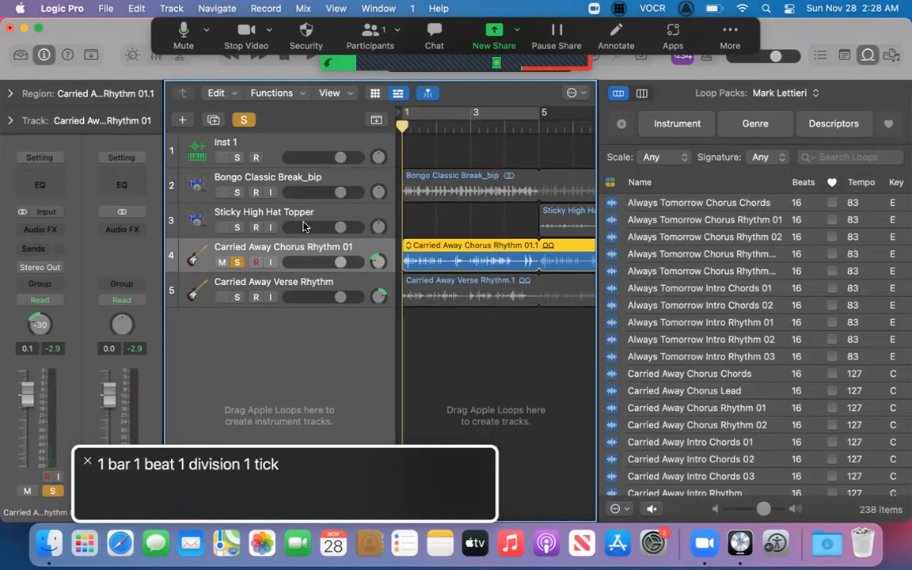
key("l")
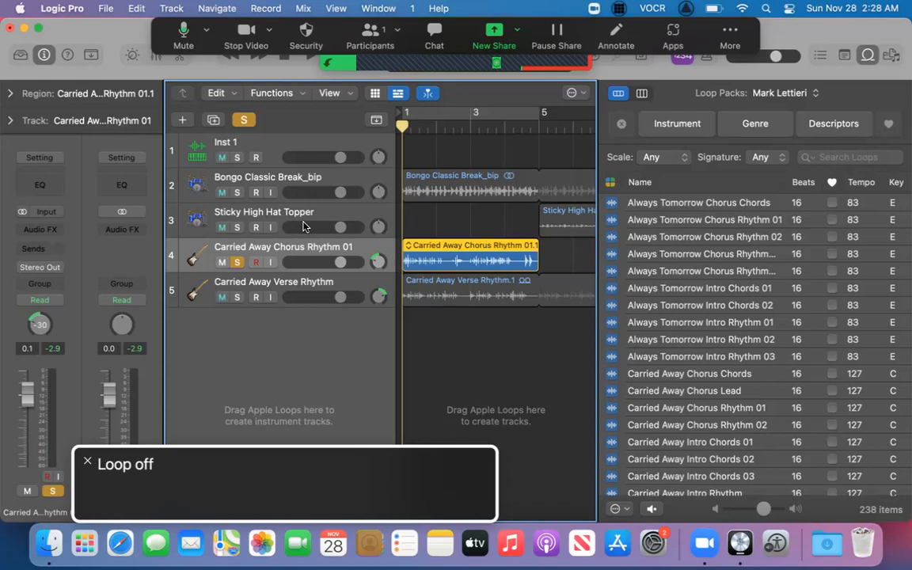
Split the Carried Away Chorus Rhythm 01 region at every half beat of bar 1, up to beat 4 division 3.
key("ctrl+Right")
key("super+t")
key("ctrl+Right")
key("super+t")
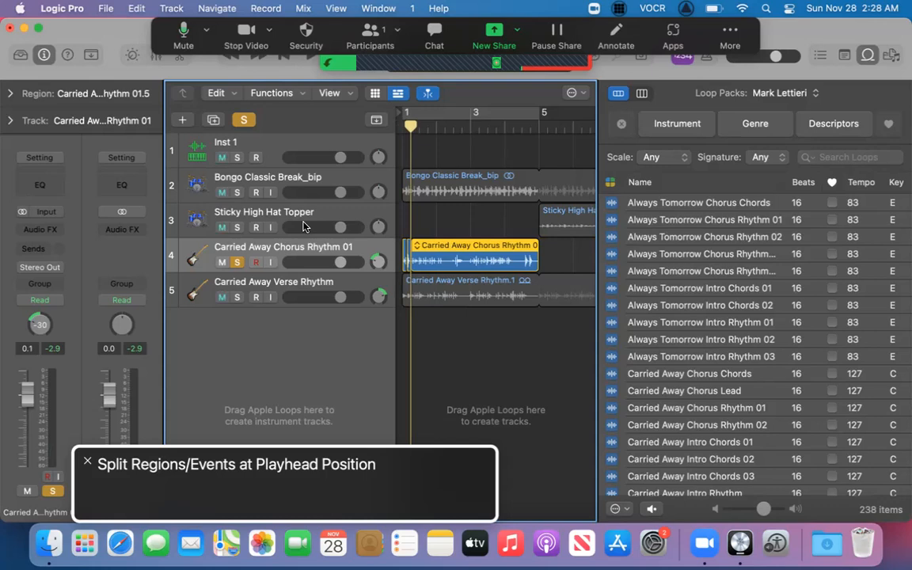
key("ctrl+period")
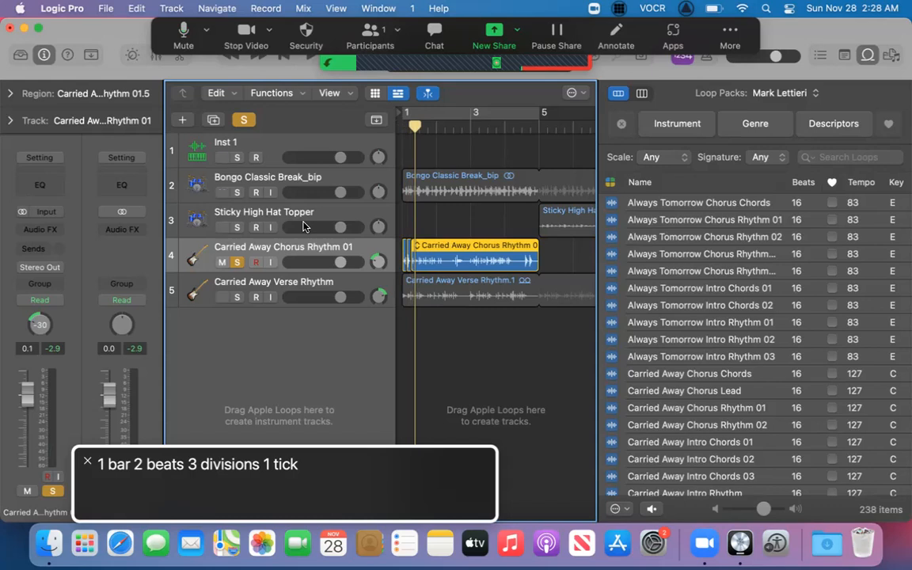
key("super+t")
key("ctrl+period")
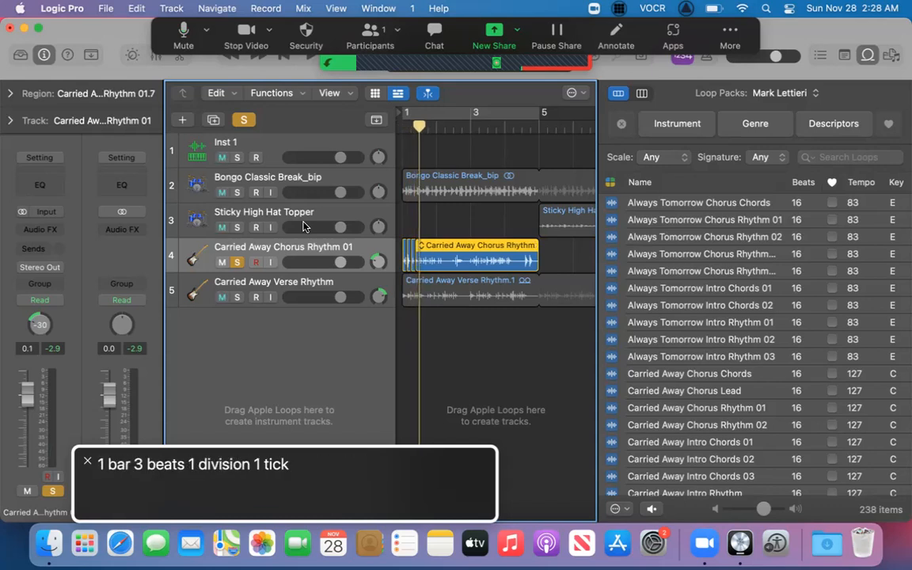
key("super+t")
key("ctrl+period")
key("super+t")
key("super+t")
key("ctrl+period")
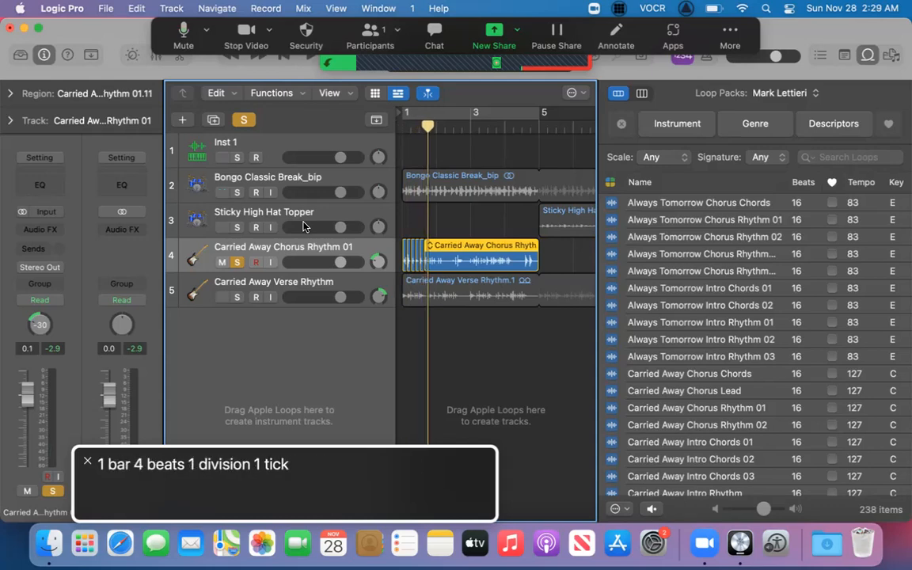
key("super+t")
key("ctrl+period")
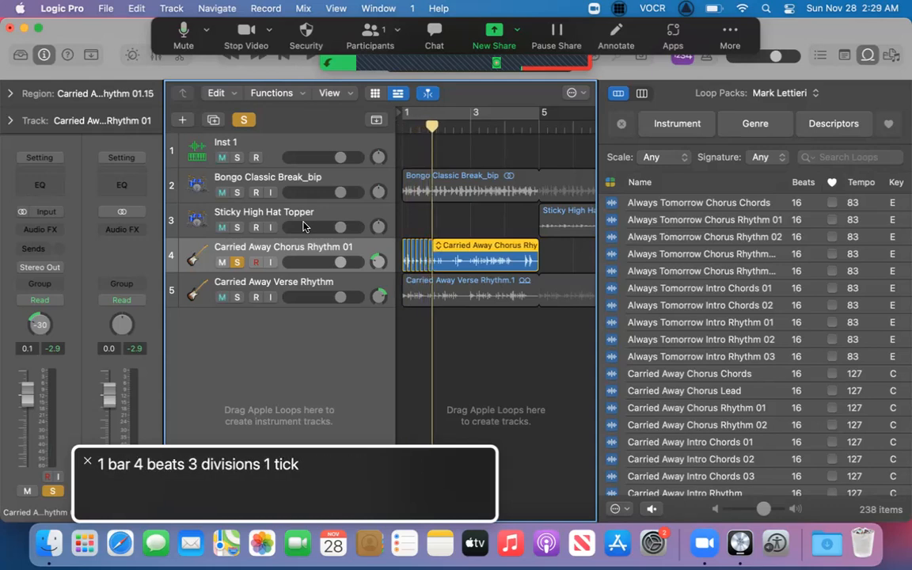
key("super+t")
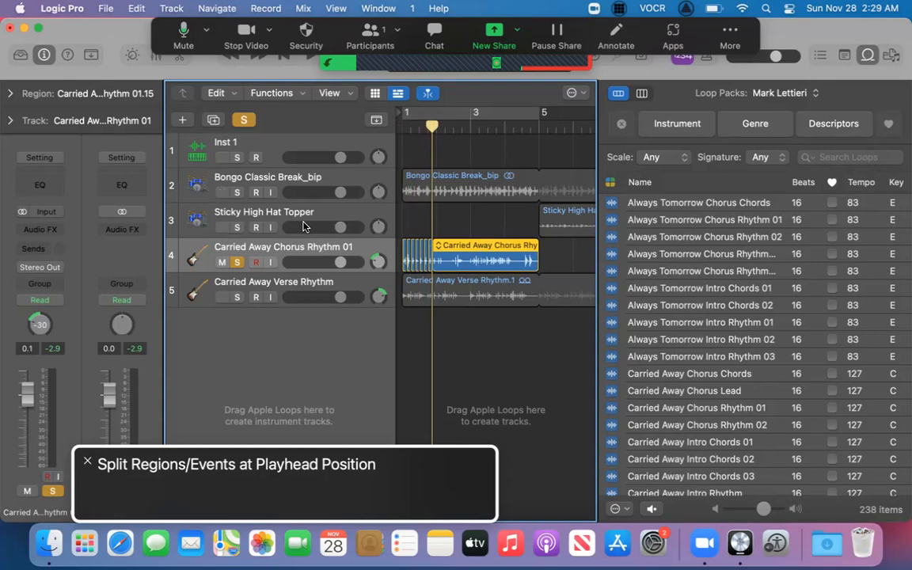
Select the second slice at the beginning of the guitar region and play the sliced bar from there.
key("Left")
key("Left")
key("Left")
key("Left")
key("Left")
key("Left")
key("ctrl+Return")
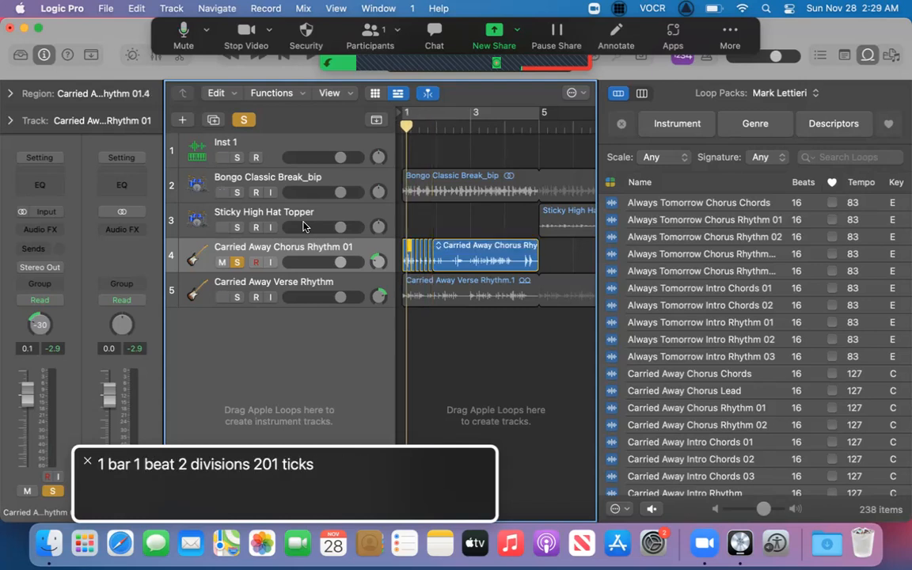
key("space")
key("space")
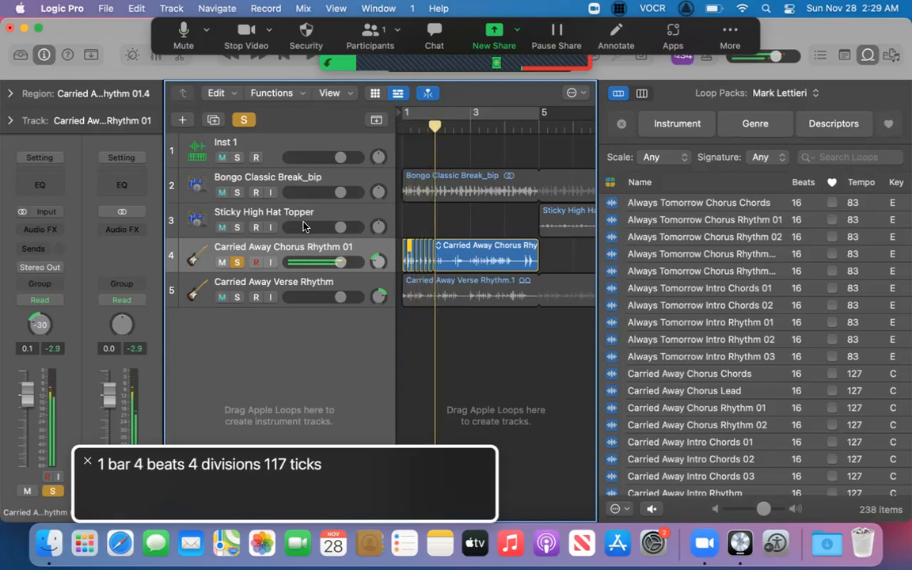
Try to split the guitar region at bar 2 beat 1, and select the long remaining slice.
key("ctrl+period")
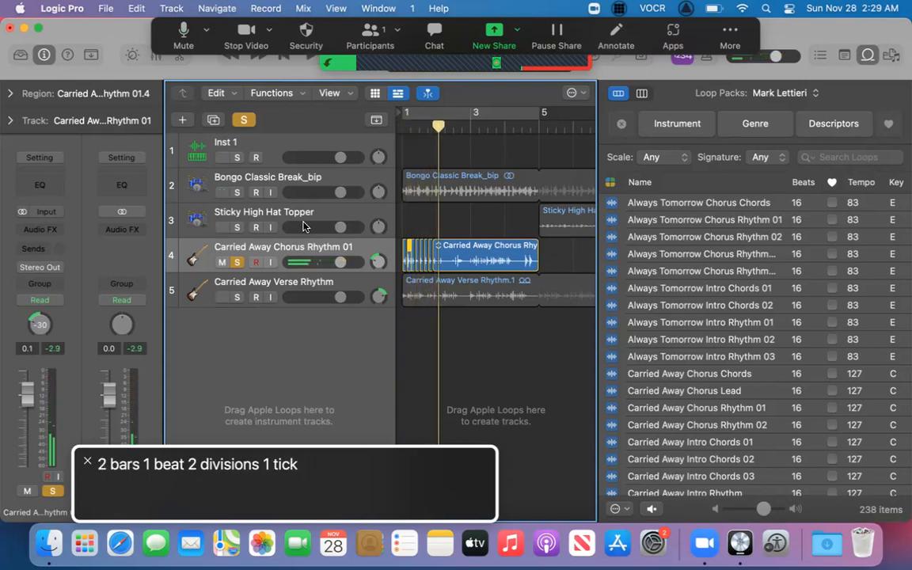
key("ctrl+comma")
key("cmd+t")
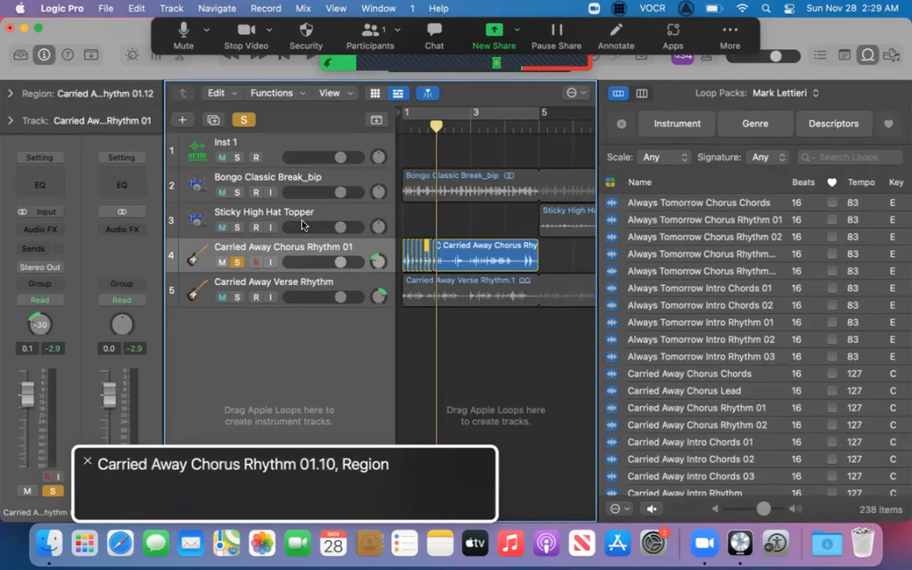
key("Right")
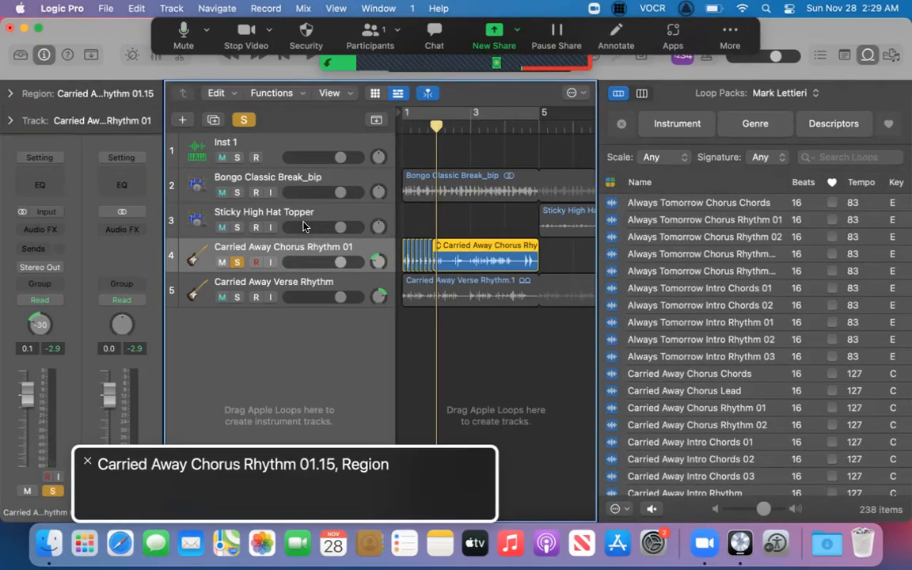
Play the long remaining guitar slice from its start, briefly switching its looping on and off again.
key("space")
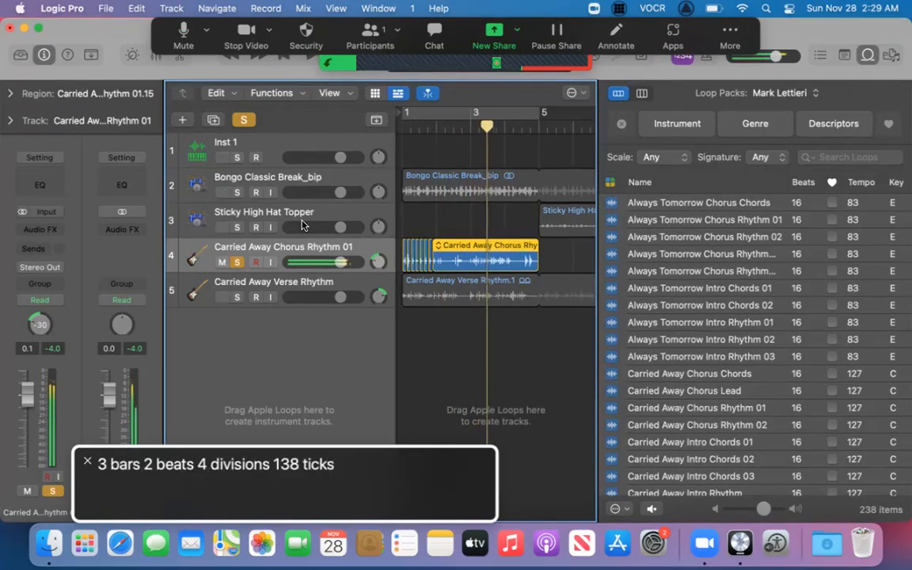
key("shift+space")
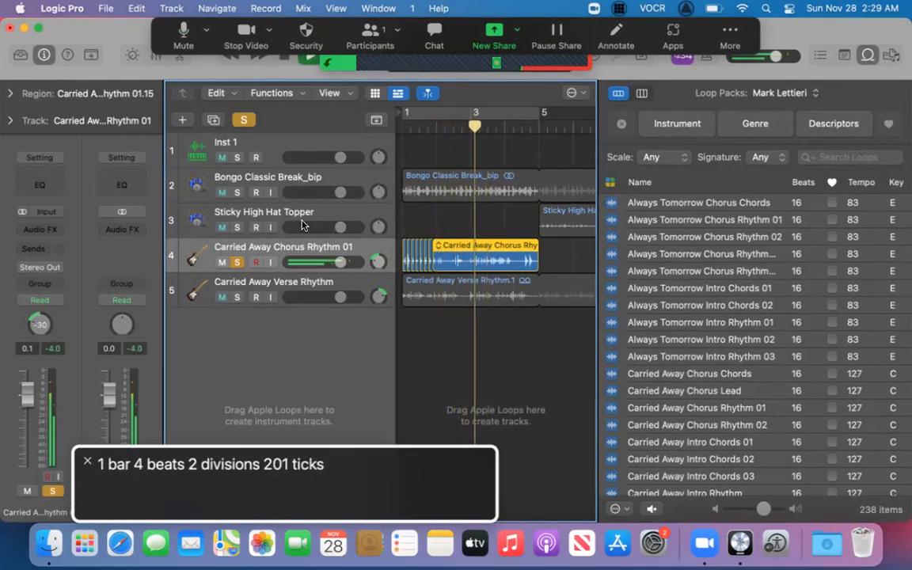
key("space")
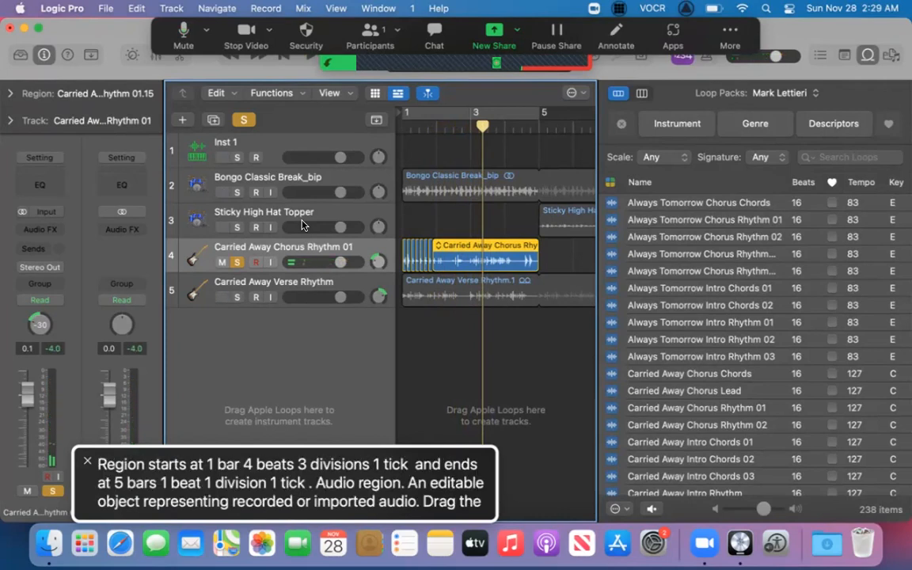
key("l")
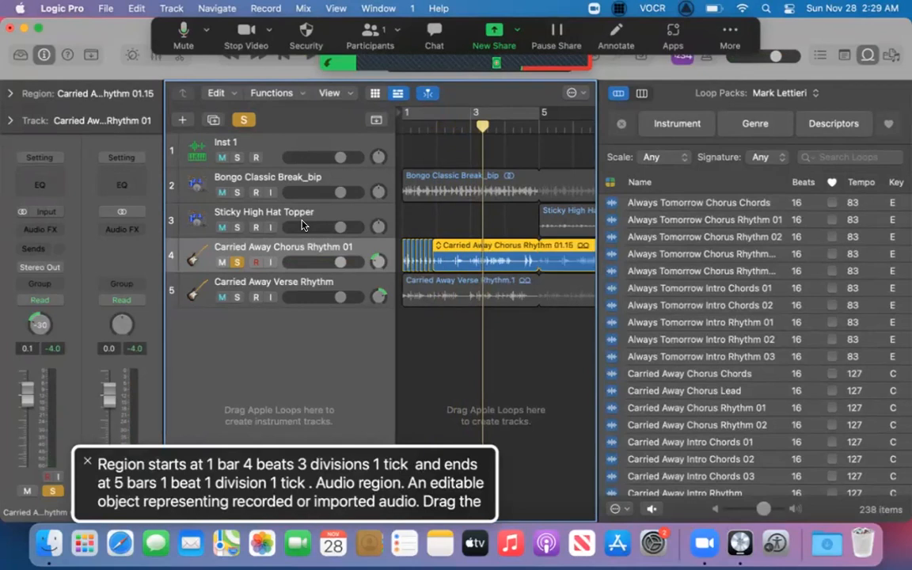
key("l")
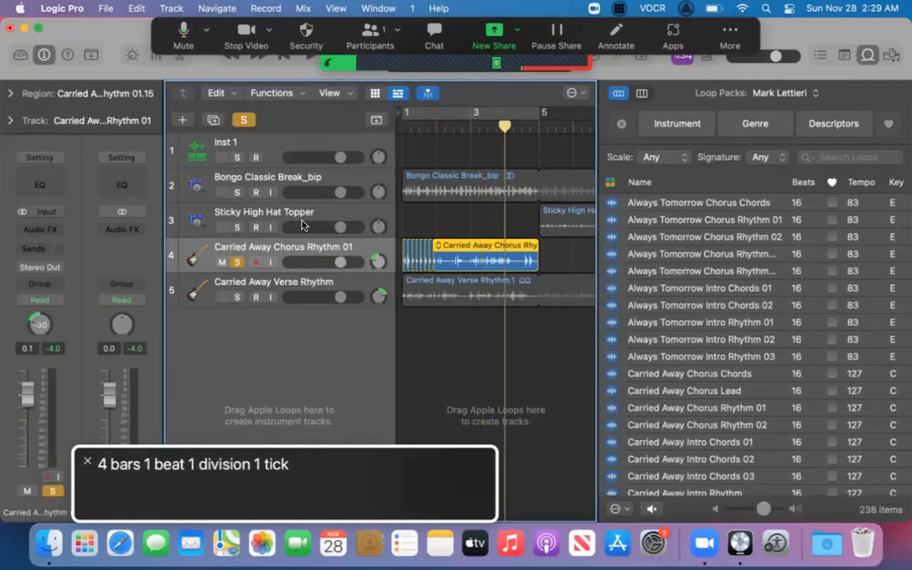
key("shift+space")
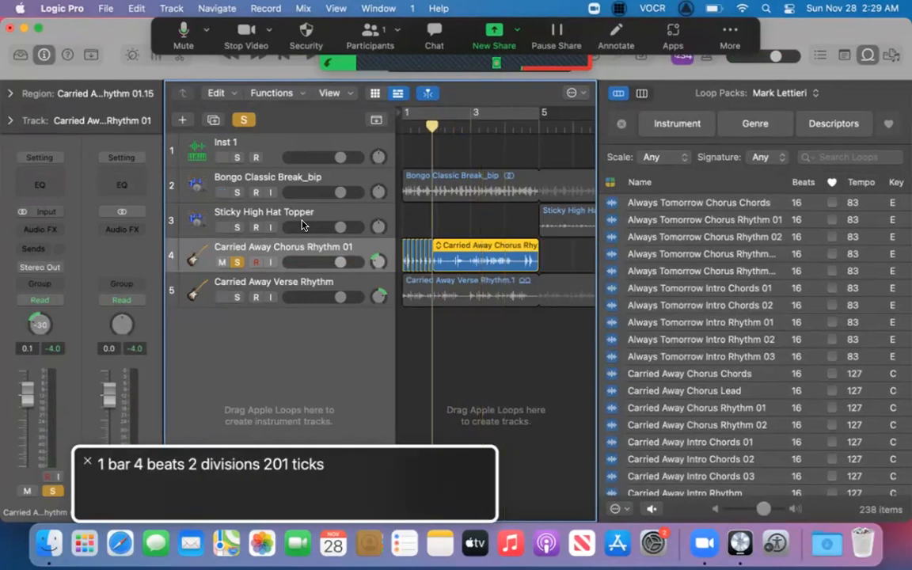
key("period")
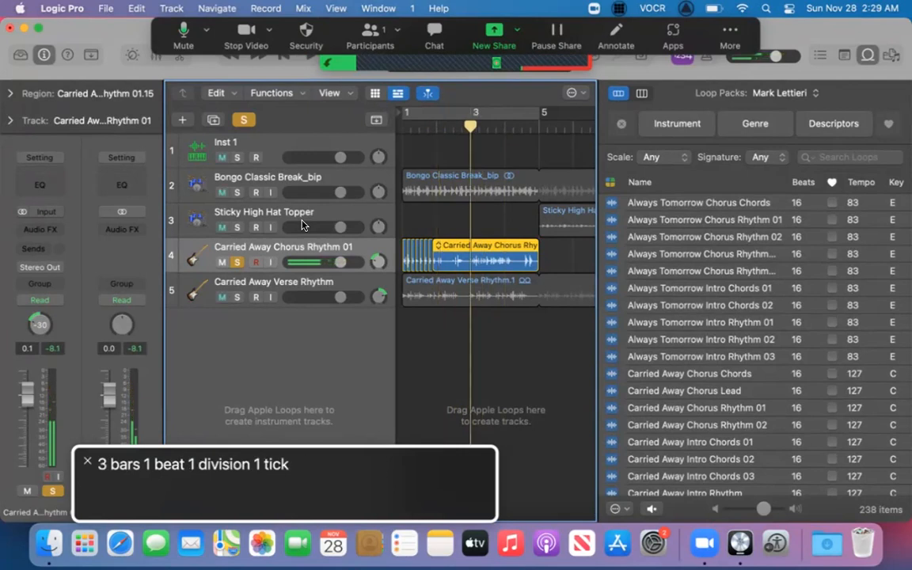
Place the playhead at bar 2 beat 1 and split the long remaining guitar slice there.
key("comma")
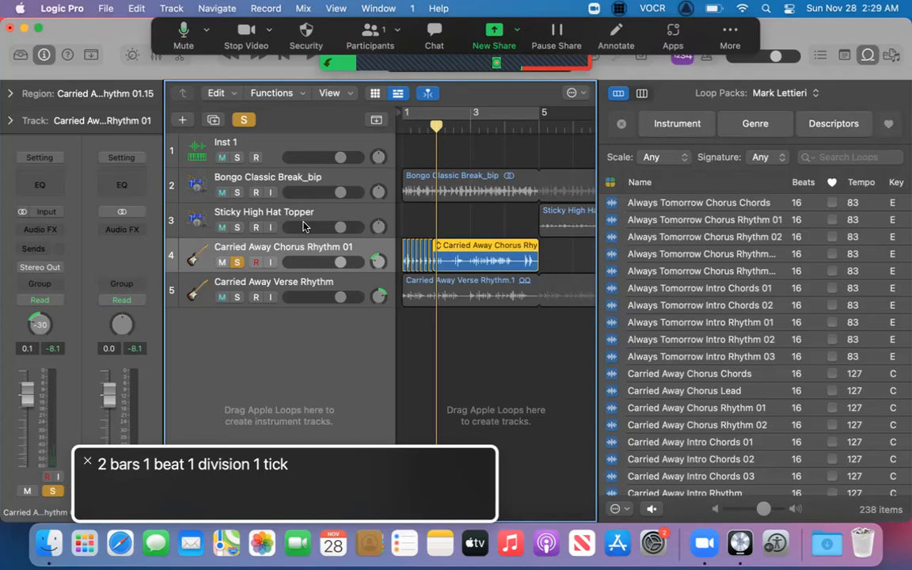
key("super+z")
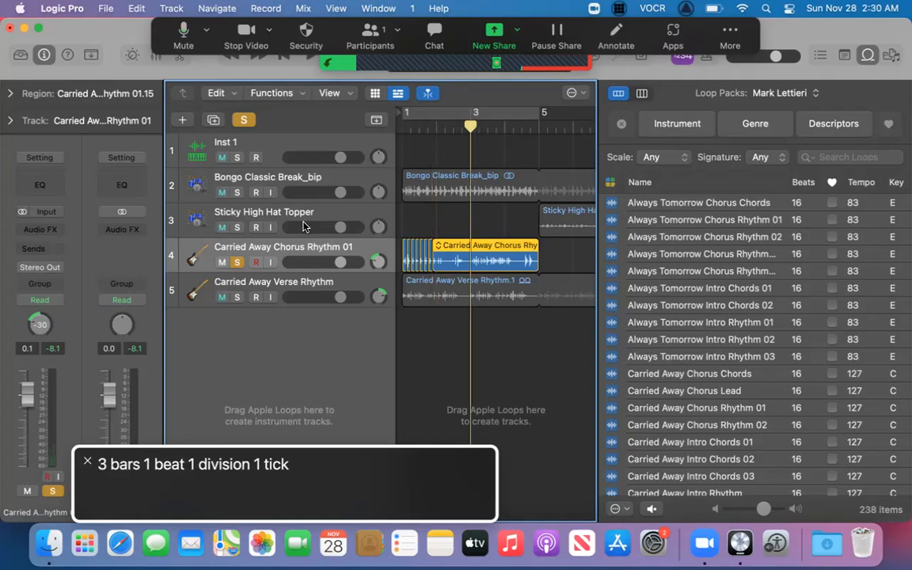
key("comma")
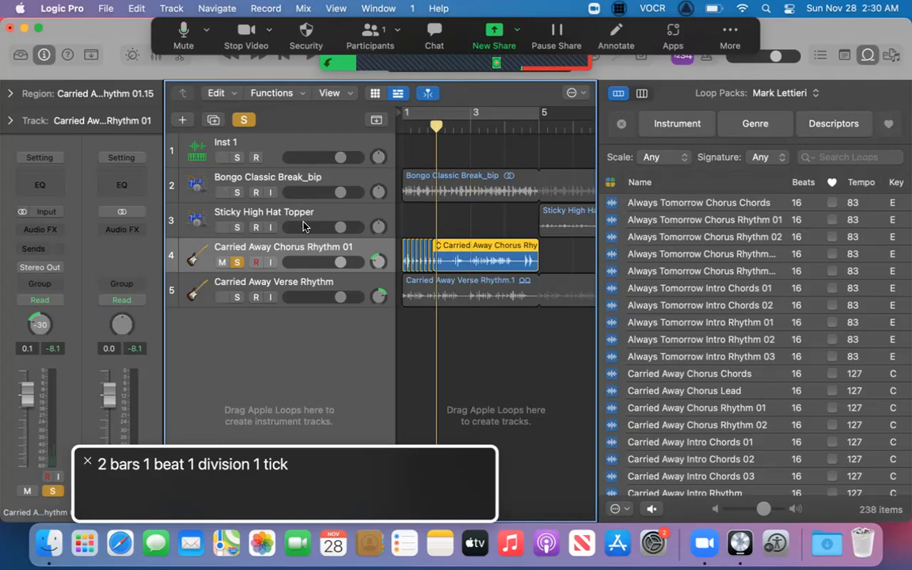
key("super+t")
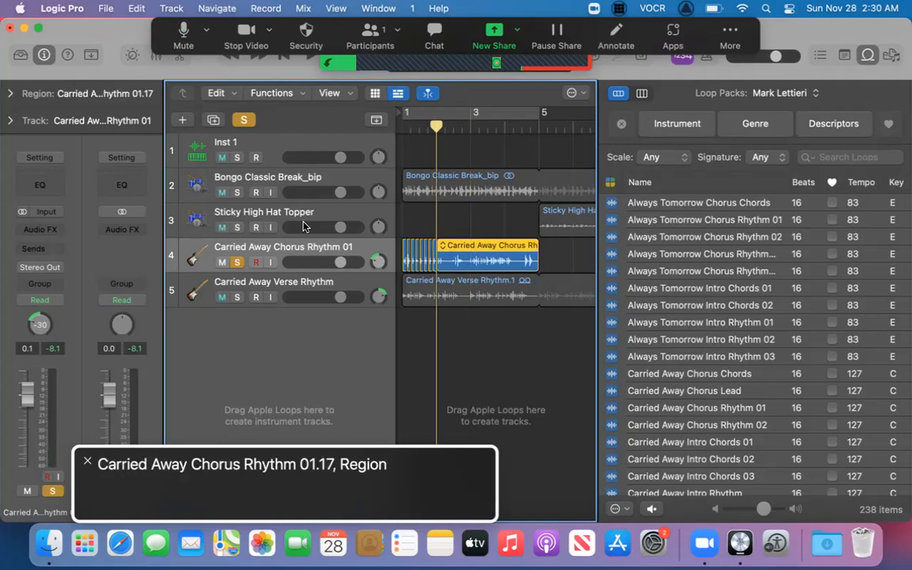
Play the guitar slice starting at bar 2 and return the playhead to bar 2.
key("space")
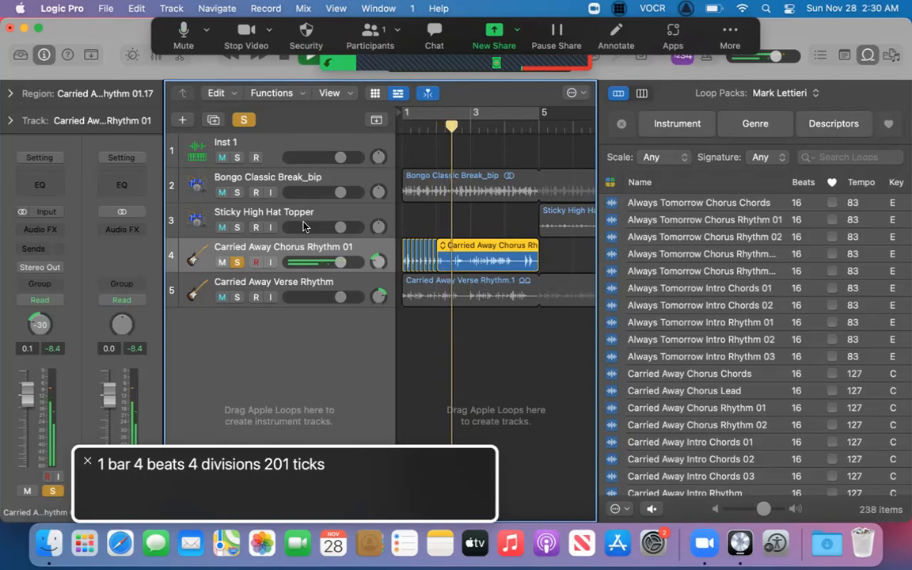
key("space")
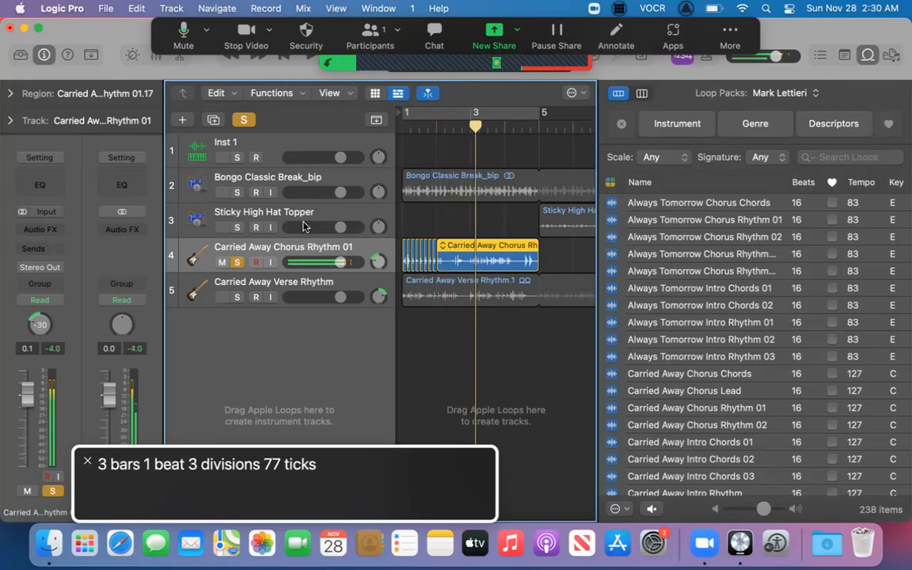
key("comma")
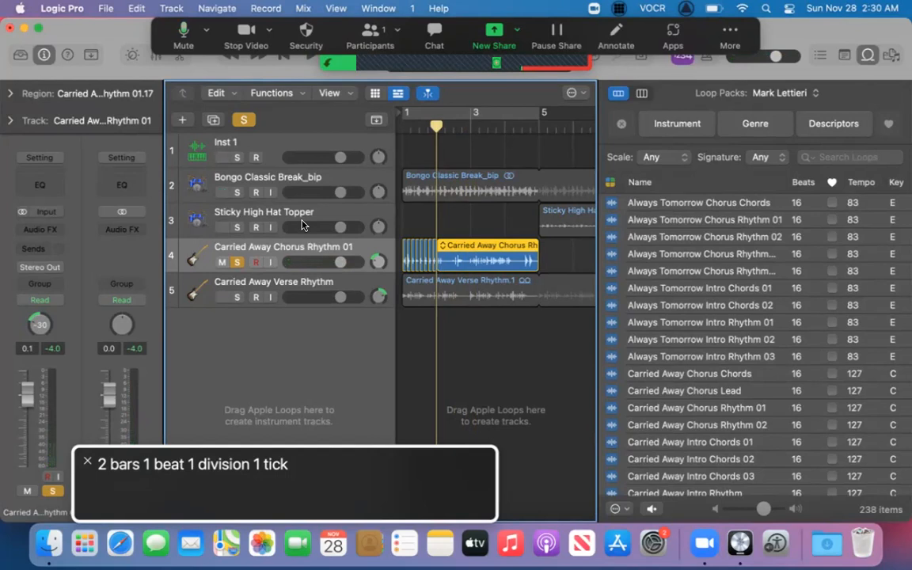
Step through the individual half-beat slices in bar 1 of the Carried Away Chorus Rhythm 01 track.
key("Left")
key("Left")
key("Left")
key("Left")
key("Left")
key("Left")
key("Left")
key("Left")
key("Left")
key("Left")
key("Left")
key("Left")
key("Left")
key("Left")
key("Left")
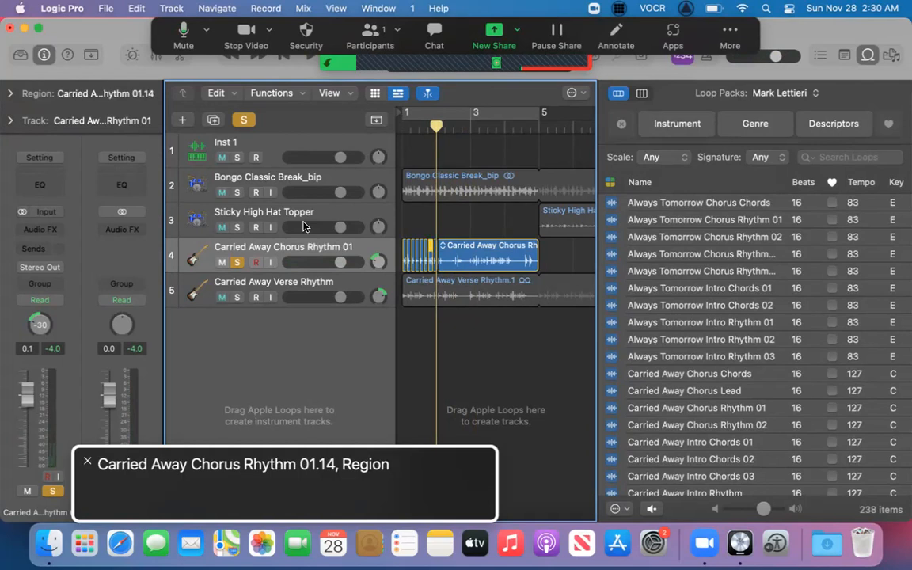
key("Right")
key("Right")
key("Right")
key("Right")
key("Right")
key("Right")
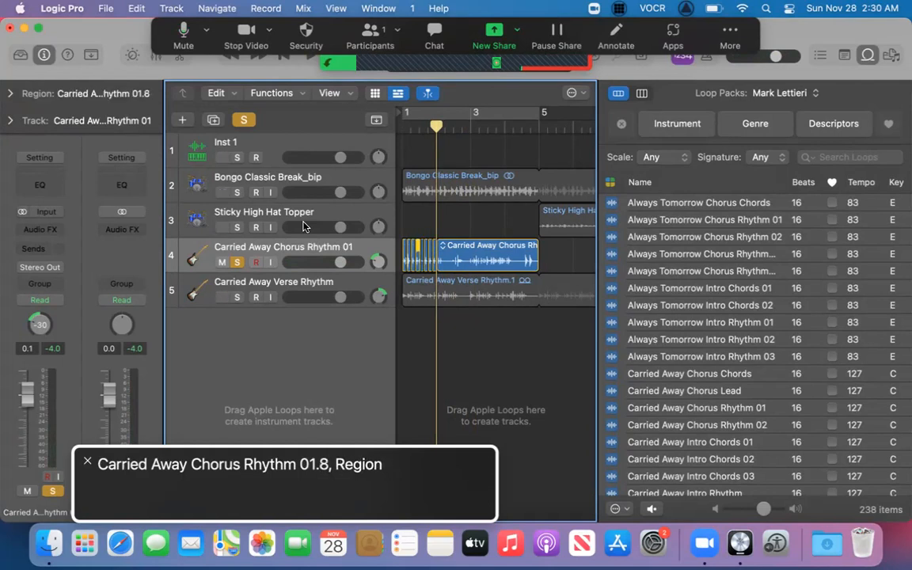
key("Right")
key("Right")
key("Right")
key("Right")
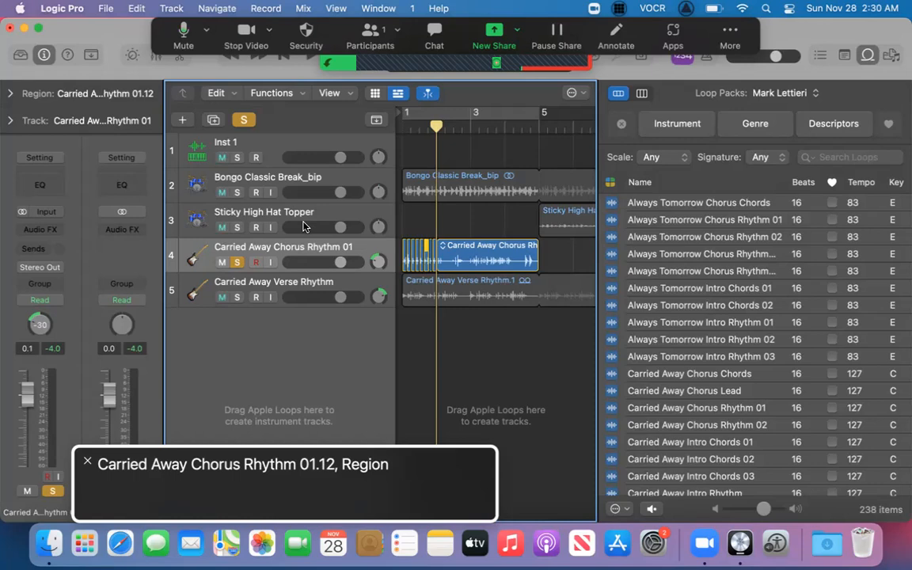
Select the Carried Away Chorus Rhythm 01.14 slice and play the soloed guitar track from bar 1.
key("Right")
key("Right")
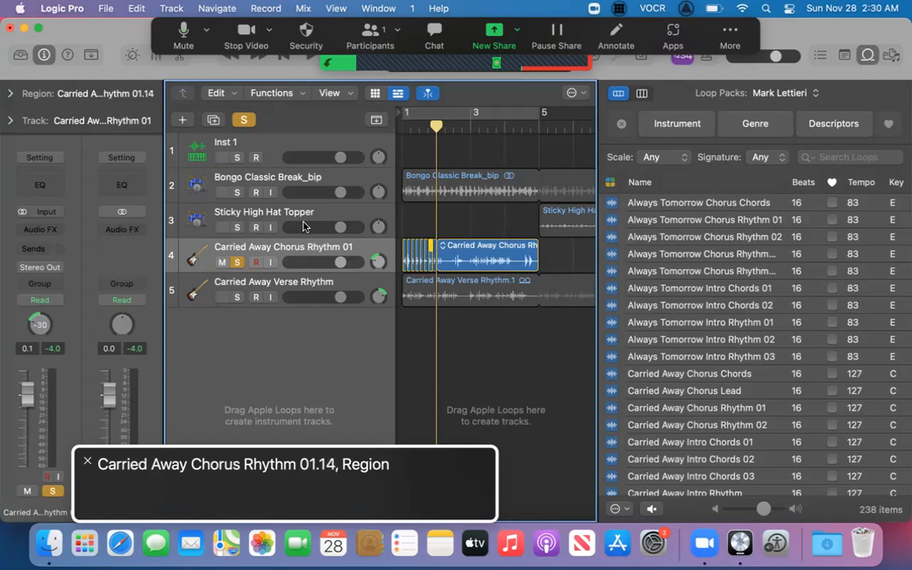
key("Return")
key("space")
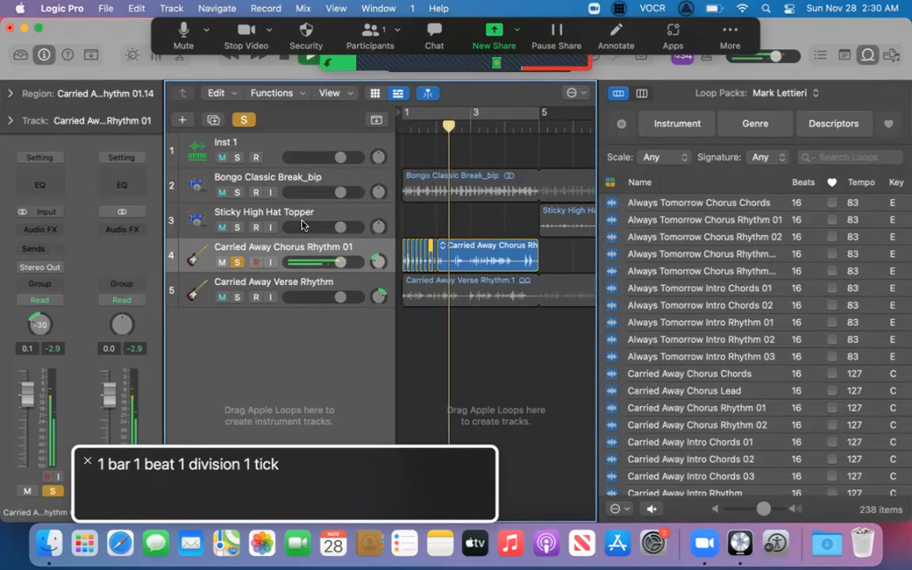
key("Return")
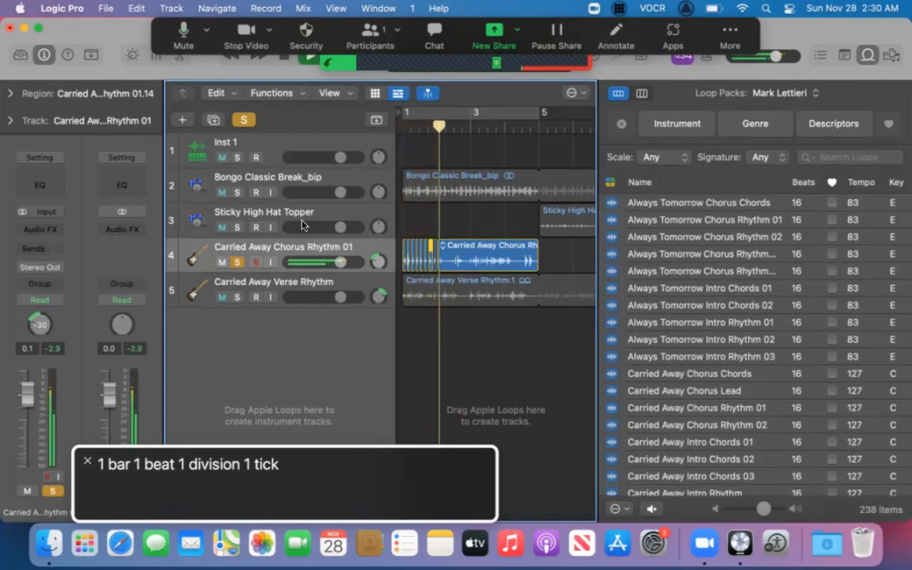
key("space")
Audition the Carried Away Chorus Rhythm 01.12 and 01.14 slices in turn, playing from each selected slice.
key("Left")
key("shift+space")
key("space")
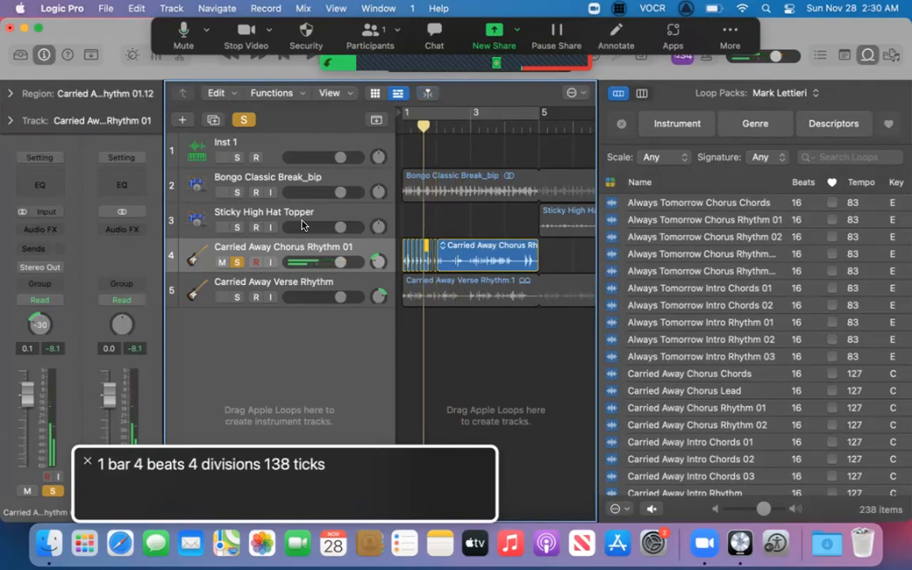
key("shift+space")
key("space")
key("Right")
key("shift+space")
key("space")
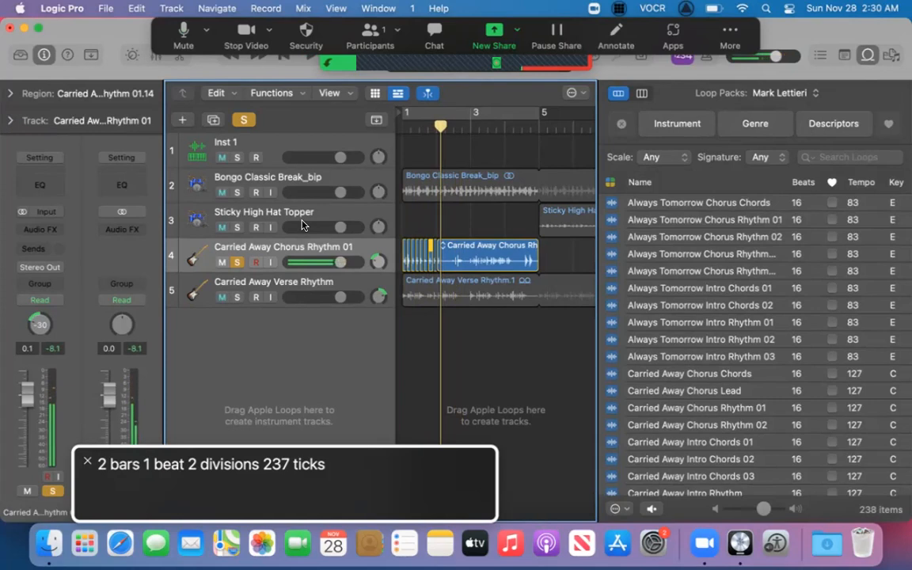
key("shift+space")
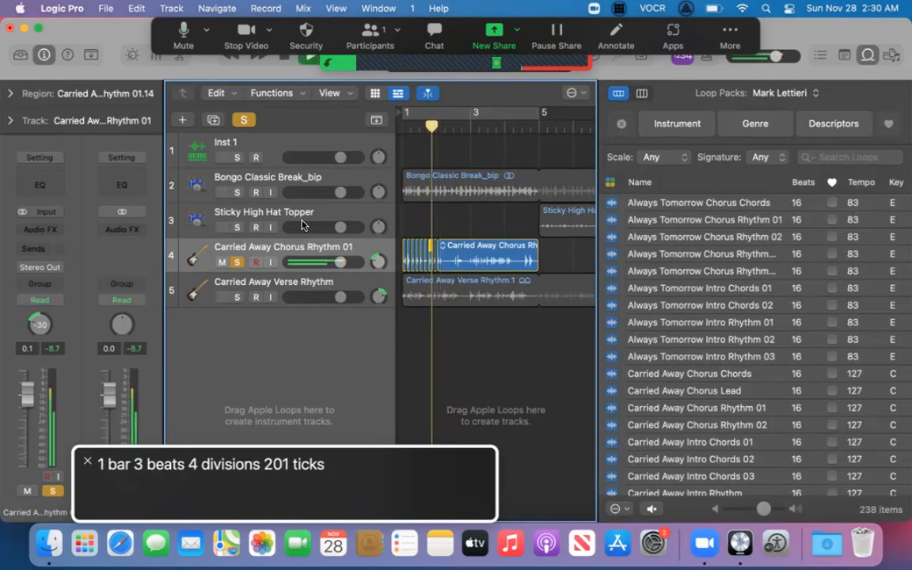
Return to bar 1 and play the sliced guitar rhythm into bar 2.
key("Return")
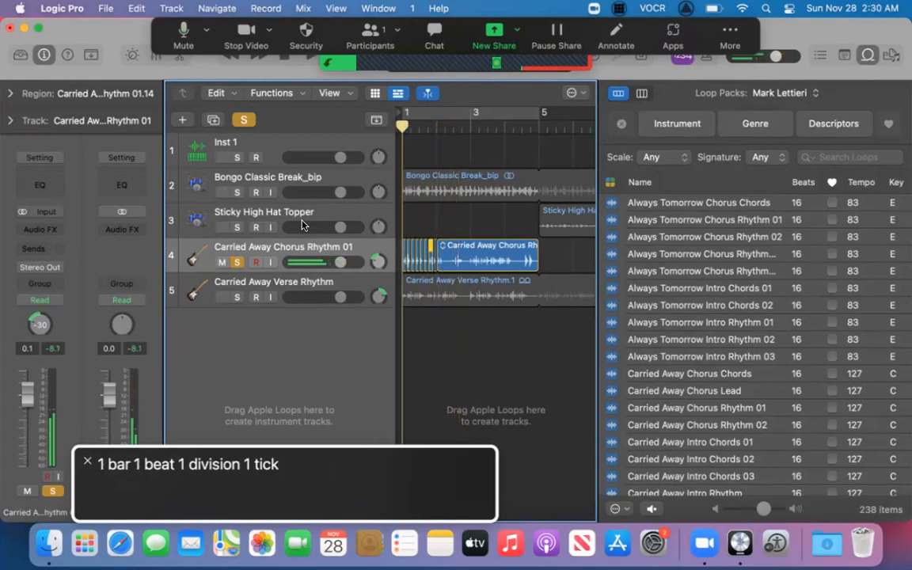
key("space")
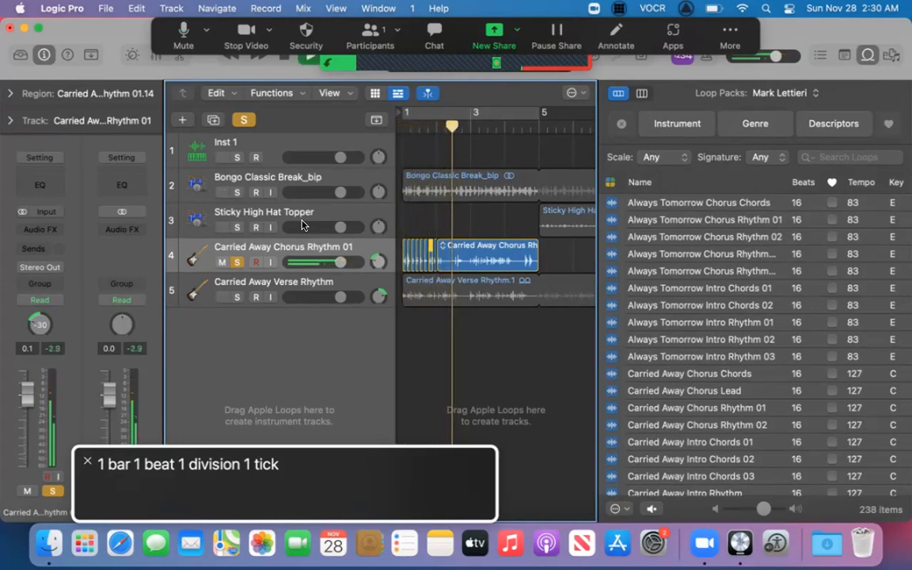
key("space")
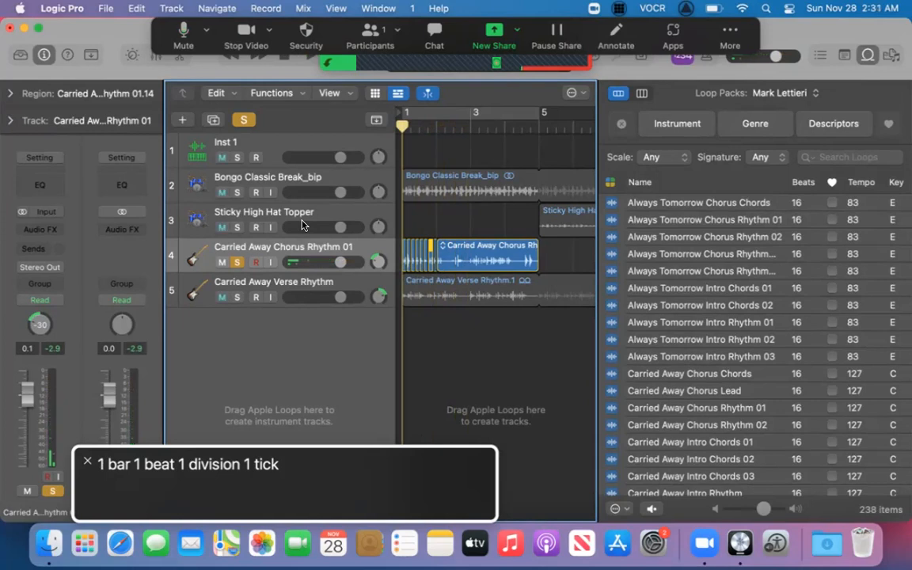
Select the last half-beat slice of bar 1, Carried Away Chorus Rhythm 01.16, and replay the guitar track from bar 1.
key("Right")
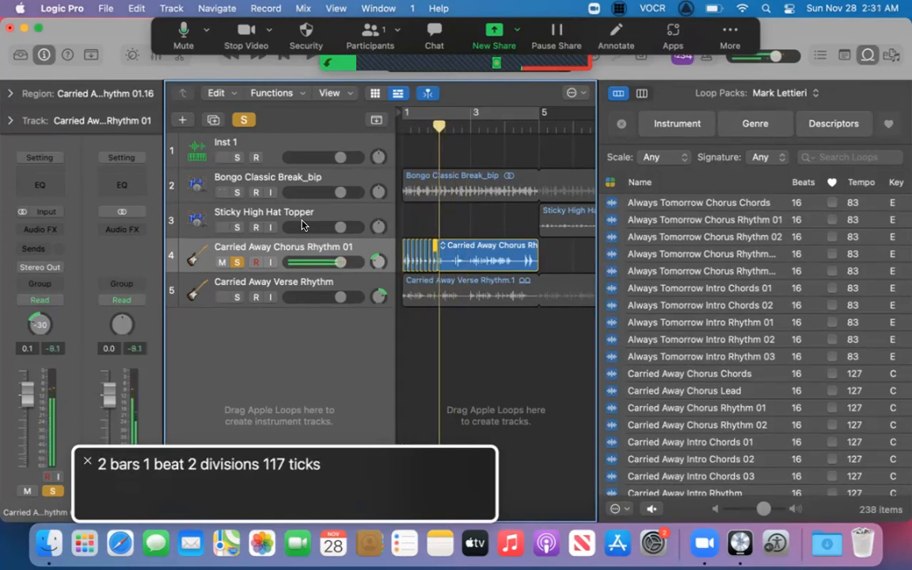
key("Return")
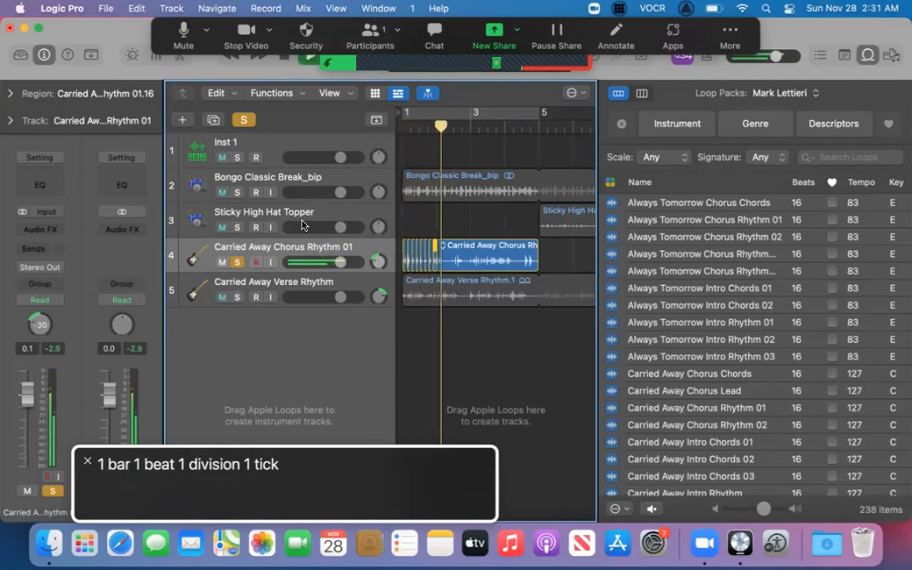
key("Return")
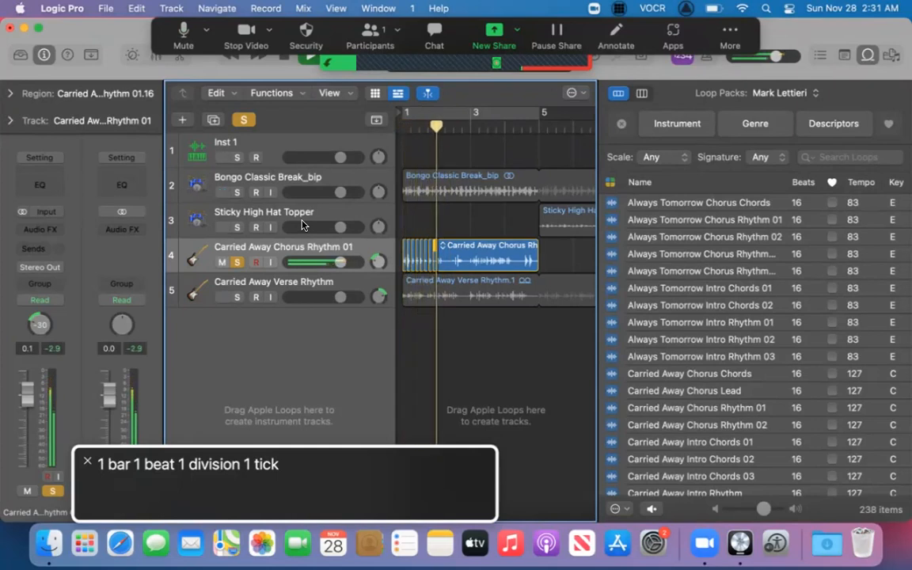
key("space")
key("Return")
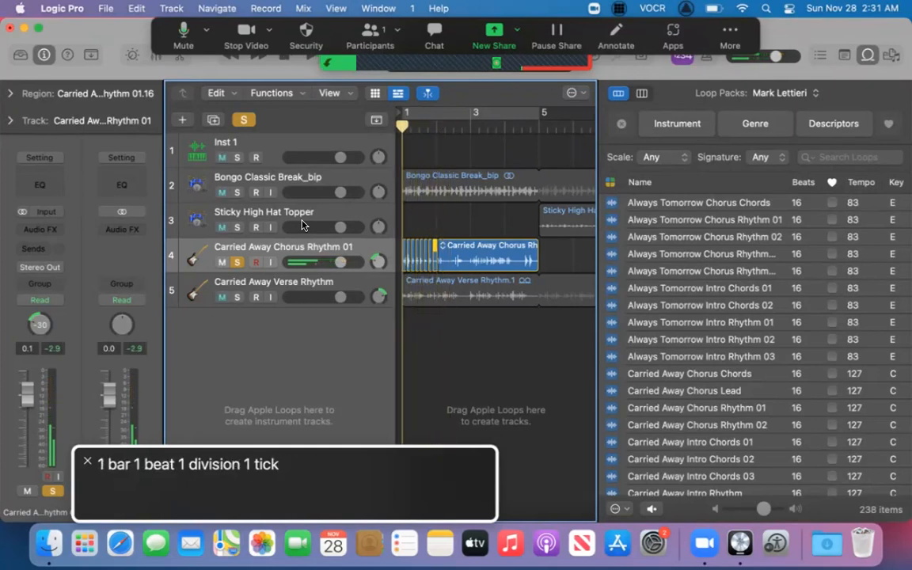
key("space")
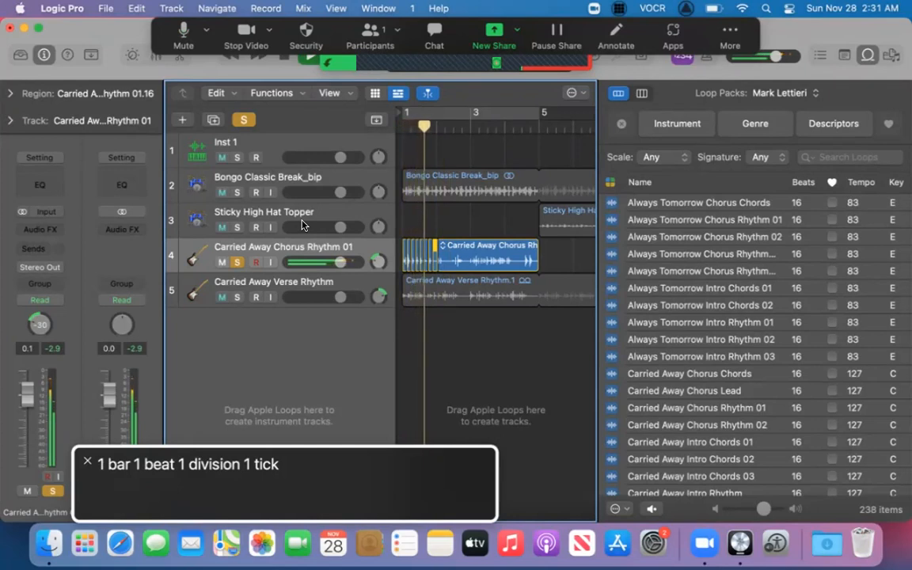
key("space")
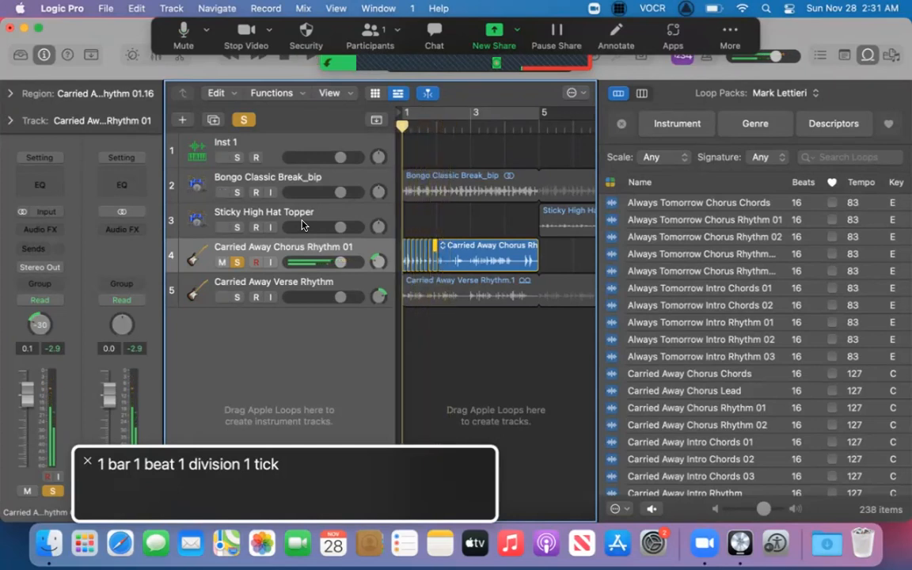
Replay the guitar track from bar 1 into the long slice that starts at bar 2.
key("space")
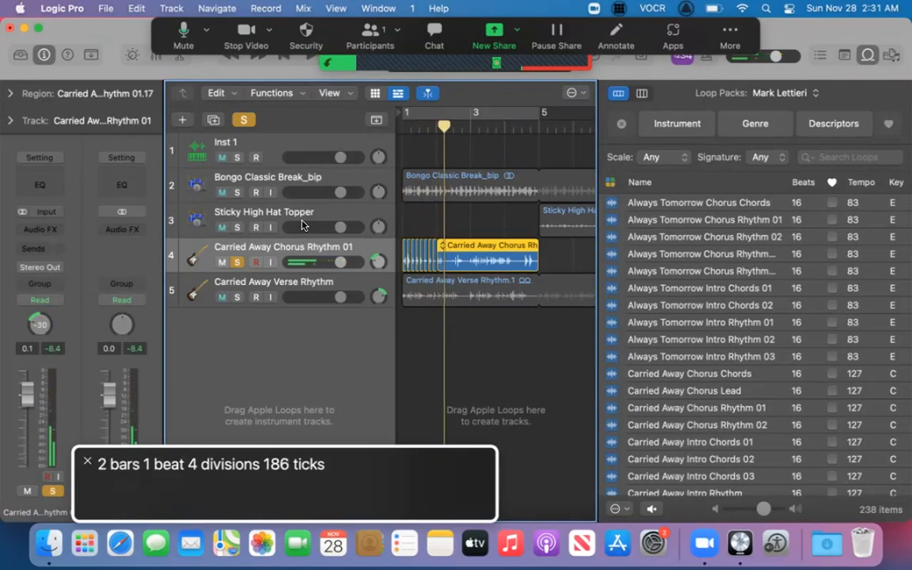
key("Return")
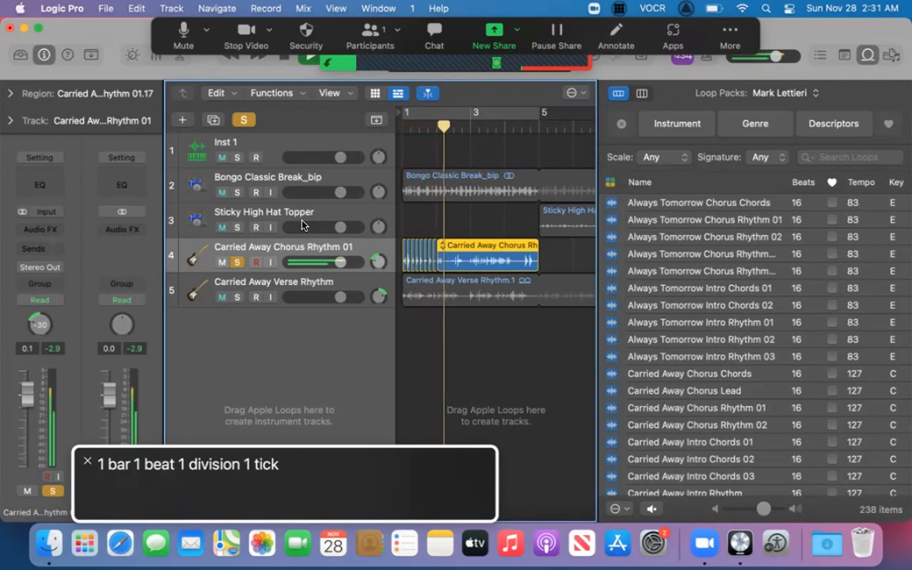
key("Return")
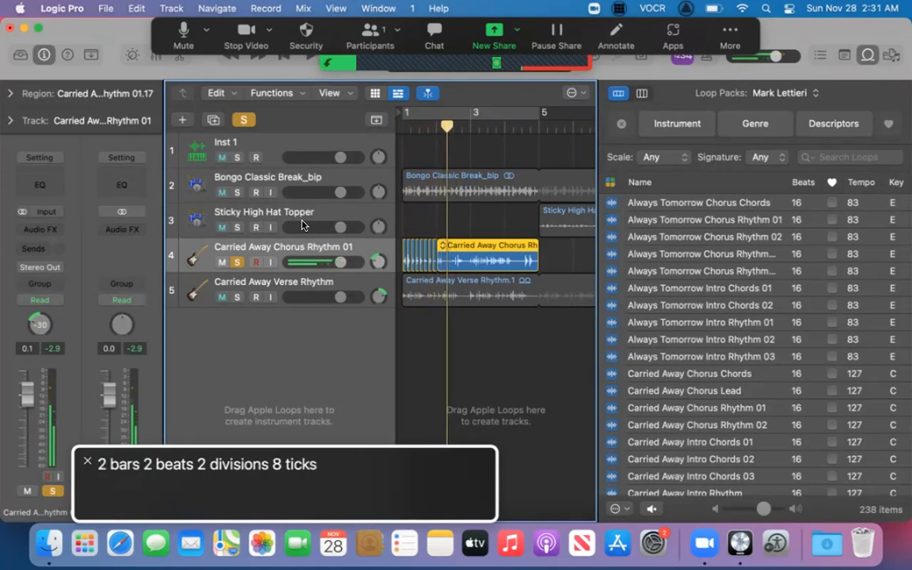
key("Return")
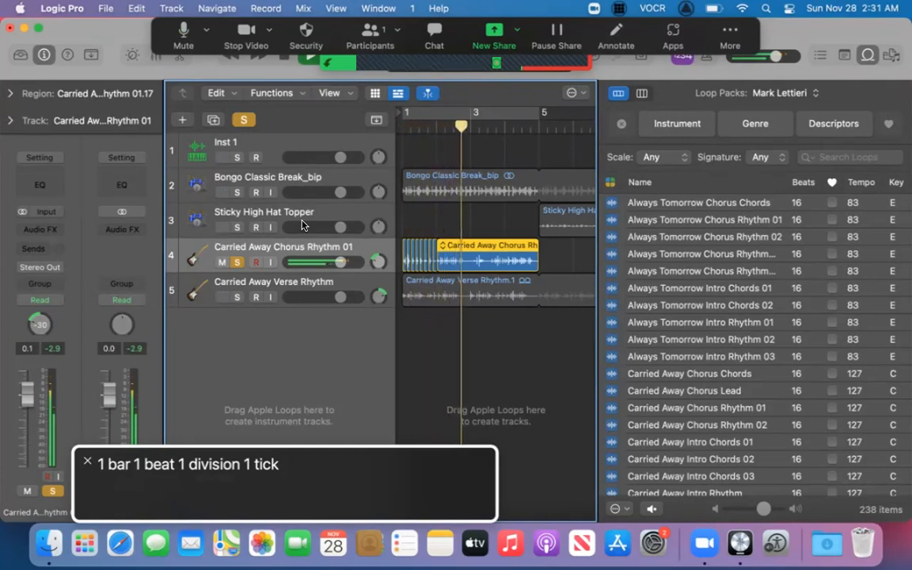
key("space")
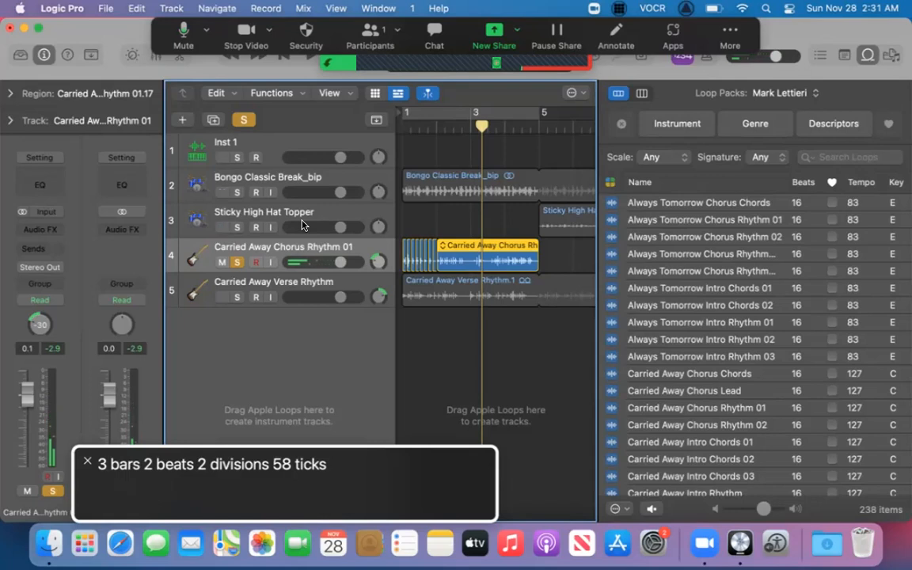
Delete the long guitar slice, Carried Away Chorus Rhythm 01.17, leaving only the half-beat slices in bar 1.
key("Right")
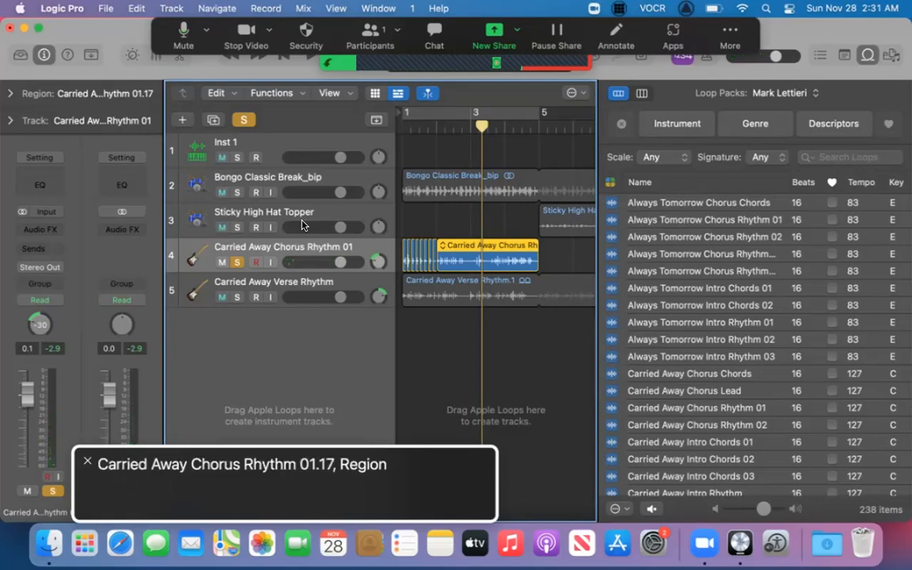
key("space")
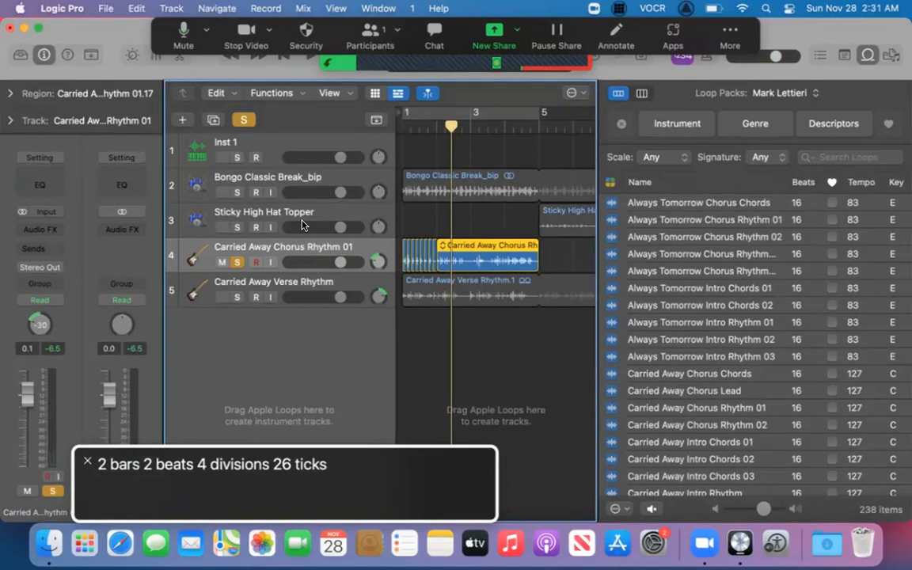
key("Delete")
Turn on the metronome and play the remaining guitar slices from bar 1.
key("Return")
key("k")
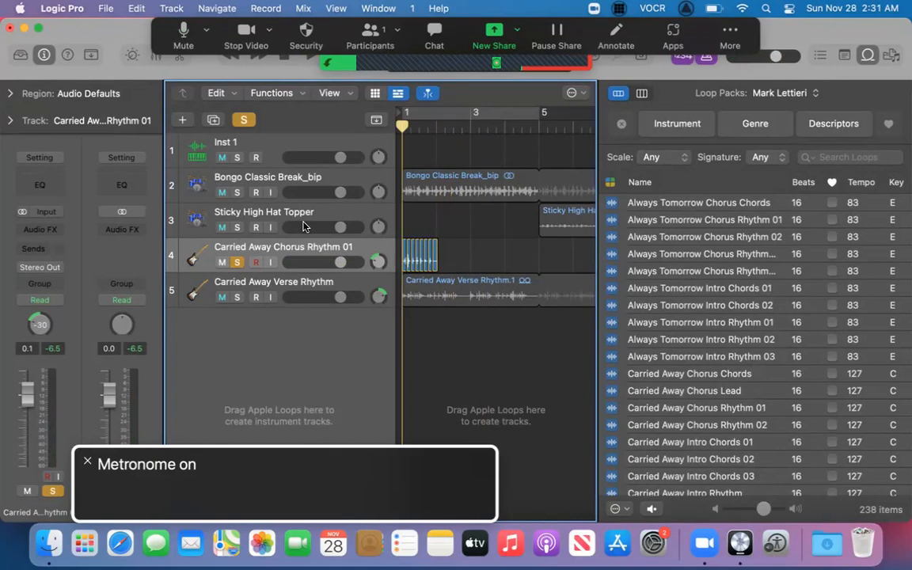
key("space")
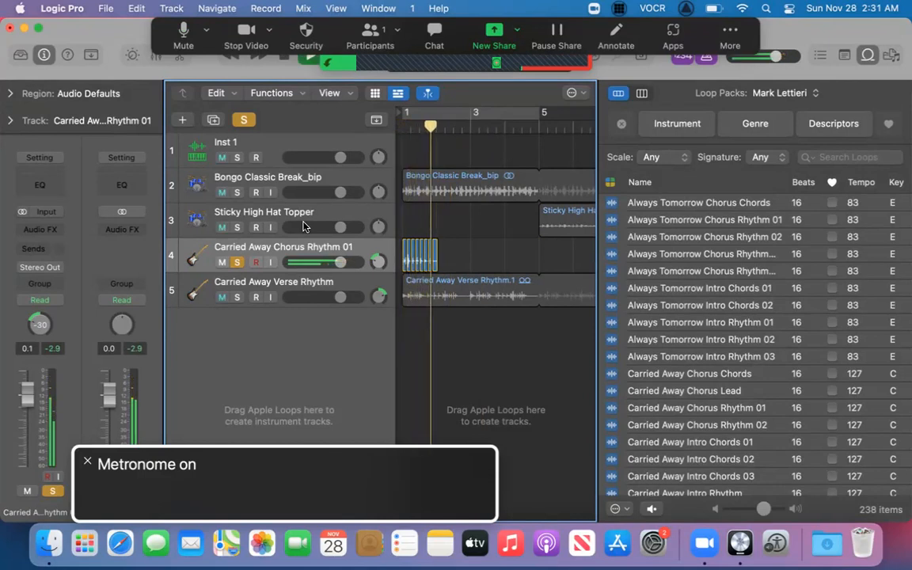
key("Return")
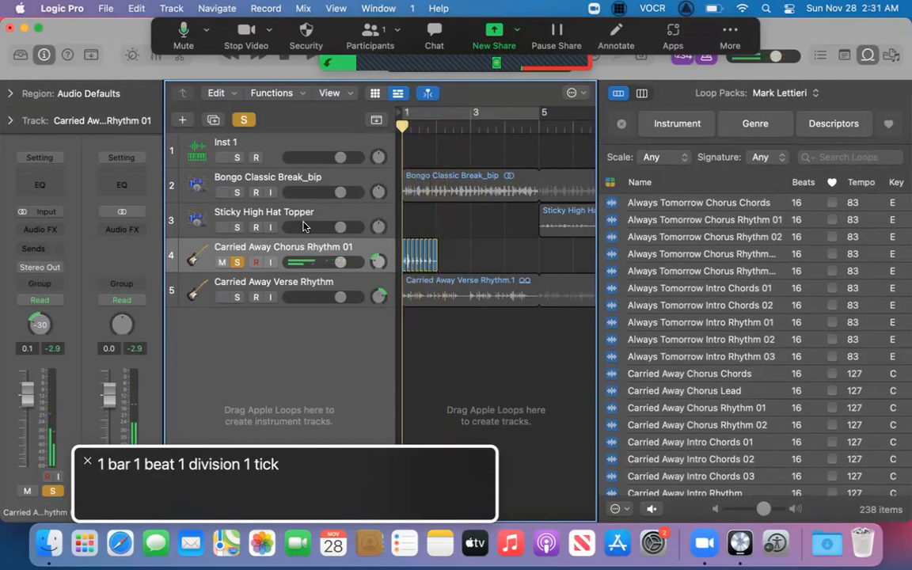
Move to the track headers and select the Carried Away Chorus Rhythm 01 track with all eight of its slices.
key("ctrl+alt+shift+Up")
key("ctrl+alt+Left")
key("ctrl+alt+Left")
key("ctrl+alt+Left")
key("ctrl+alt+Left")
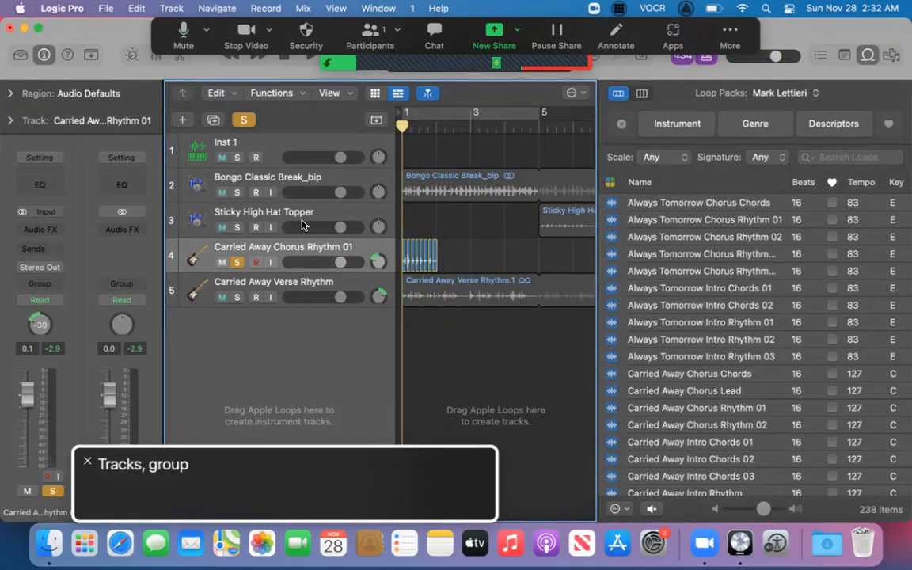
key("ctrl+alt+Right")
key("ctrl+alt+Left")
key("ctrl+alt+shift+Down")
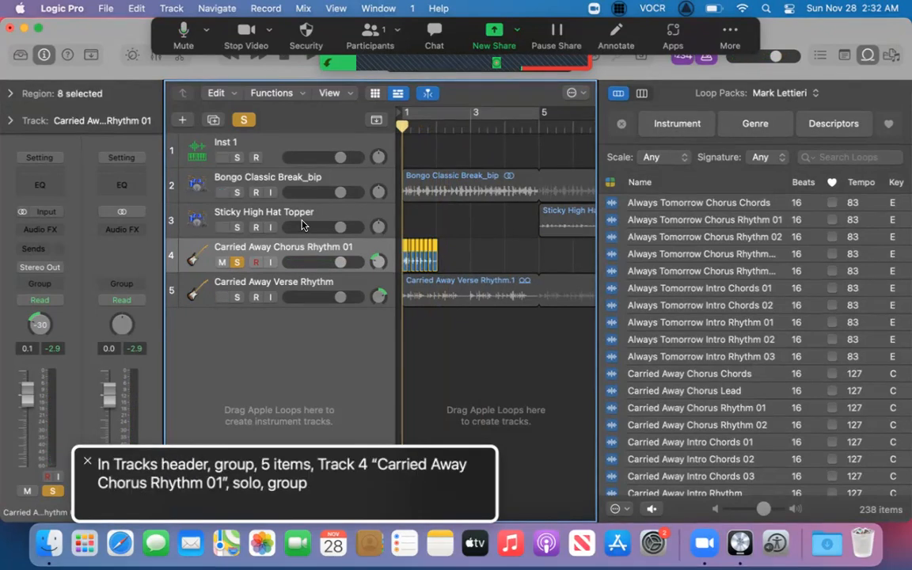
Open the Bounce Regions In Place settings for the Carried Away Verse Rhythm region and dismiss them without bouncing.
key("ctrl+alt+Right")
key("ctrl+alt+Left")
key("space")
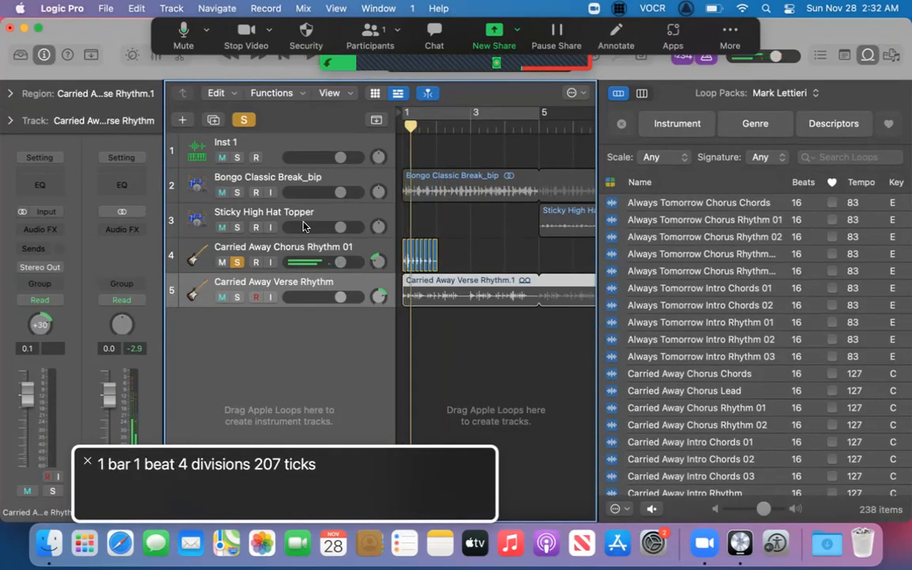
key("ctrl+b")
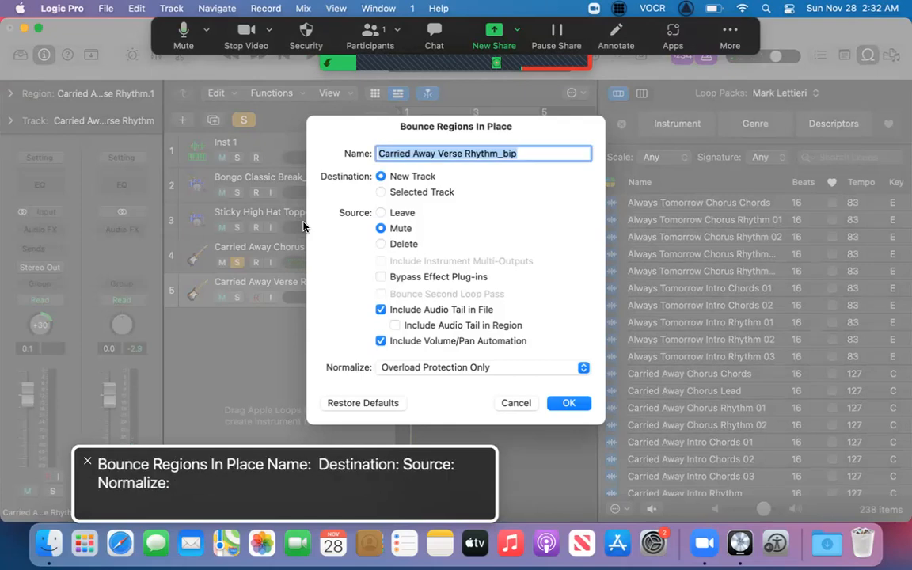
key("Return")
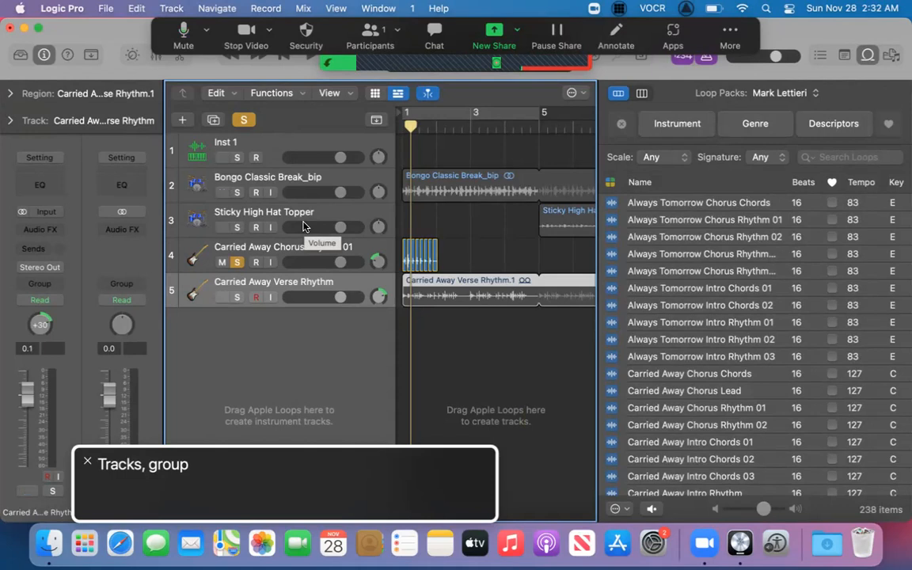
Select the Carried Away Chorus Rhythm 01 track with its eight slices and turn off its solo while playing the project.
key("ctrl+alt+shift+Down")
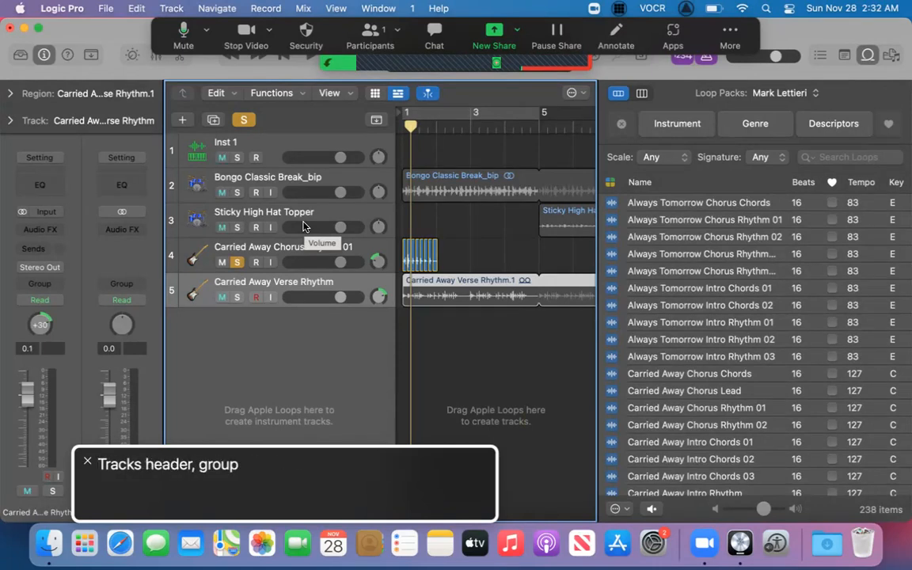
key("ctrl+alt+shift+Down")
key("ctrl+alt+shift+Down")
key("Up")
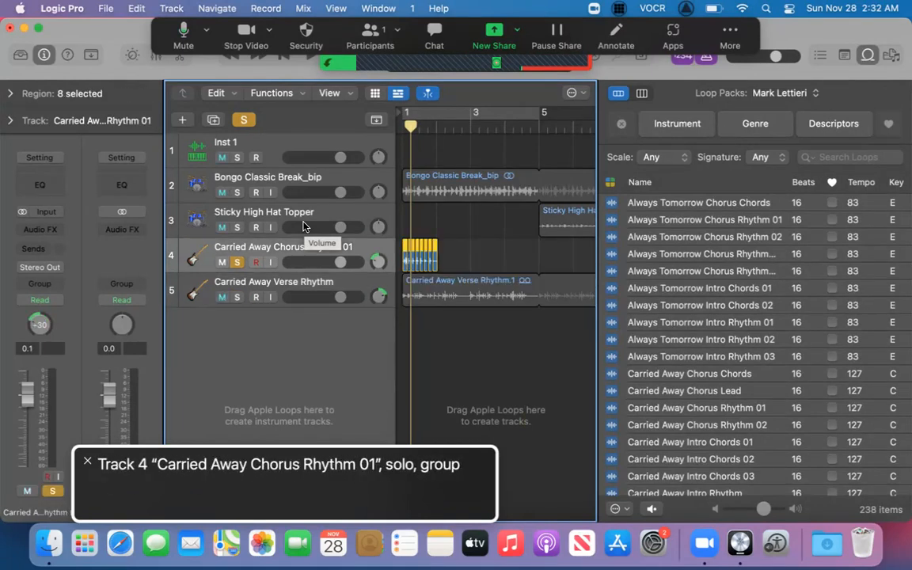
key("space")
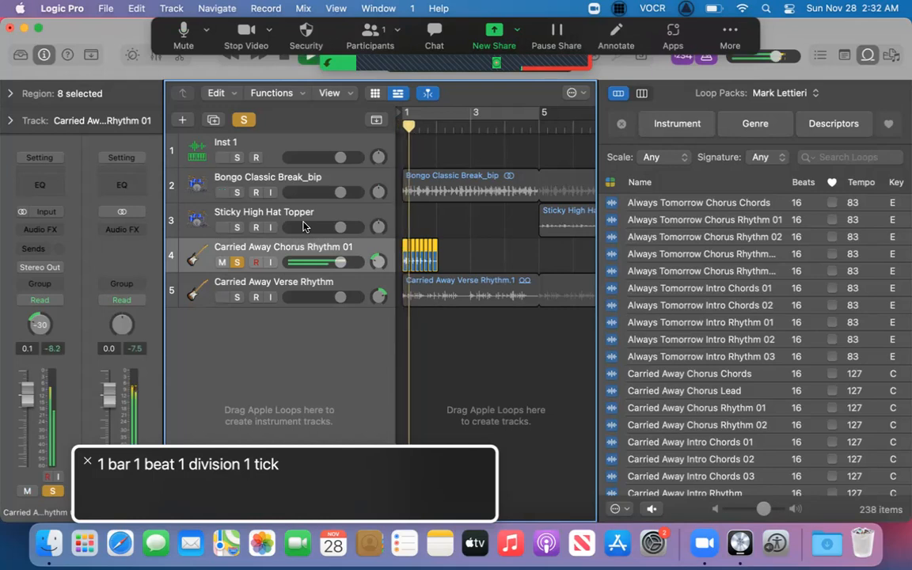
key("s")
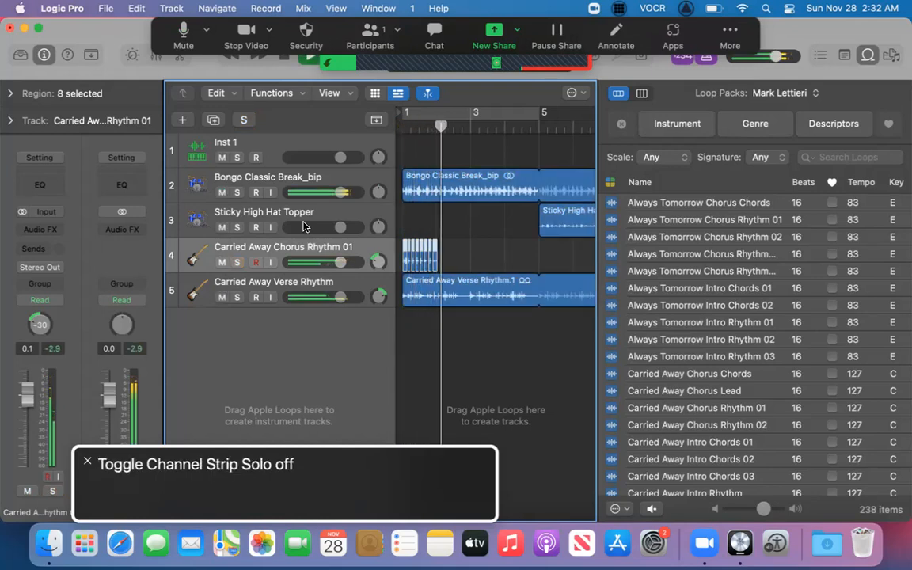
key("space")
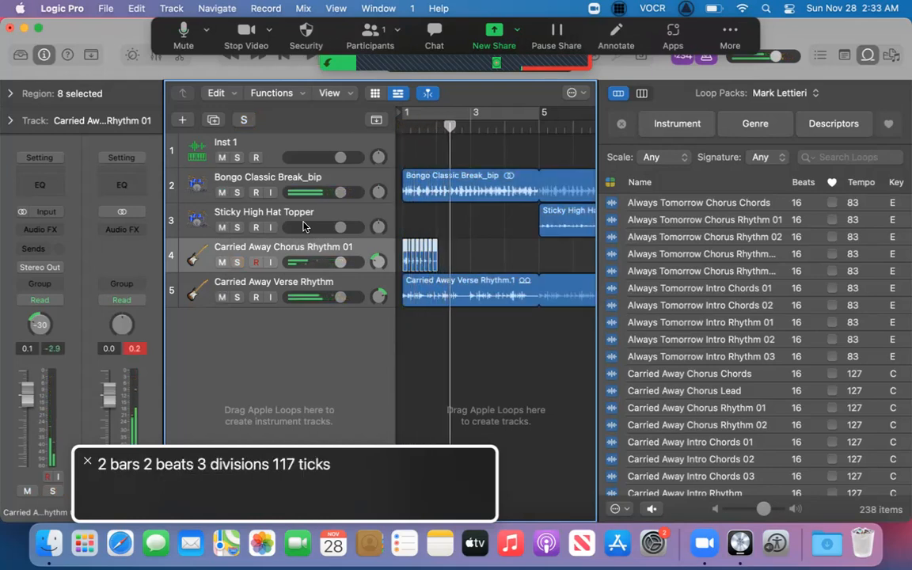
Solo the Carried Away Chorus Rhythm 01 track and reselect it with all eight of its slices.
key("s")
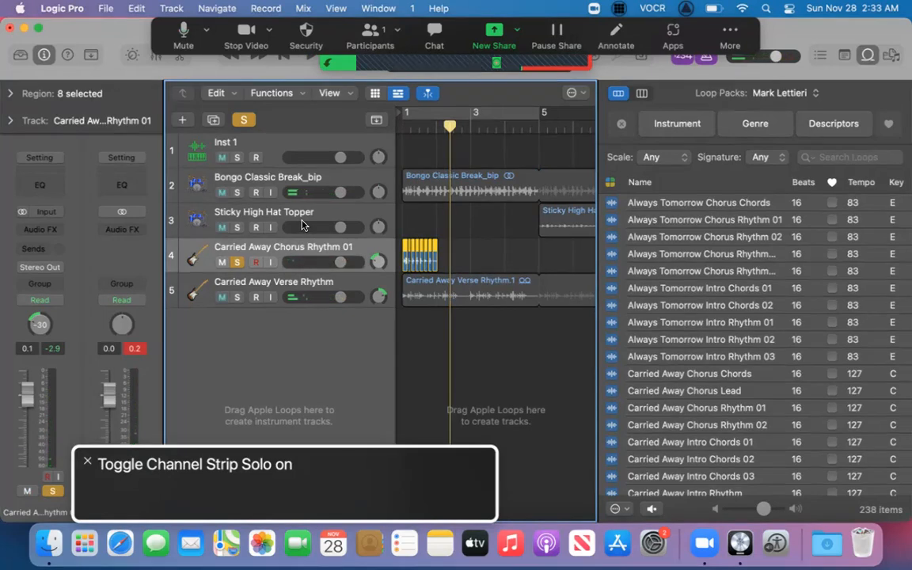
key("Up")
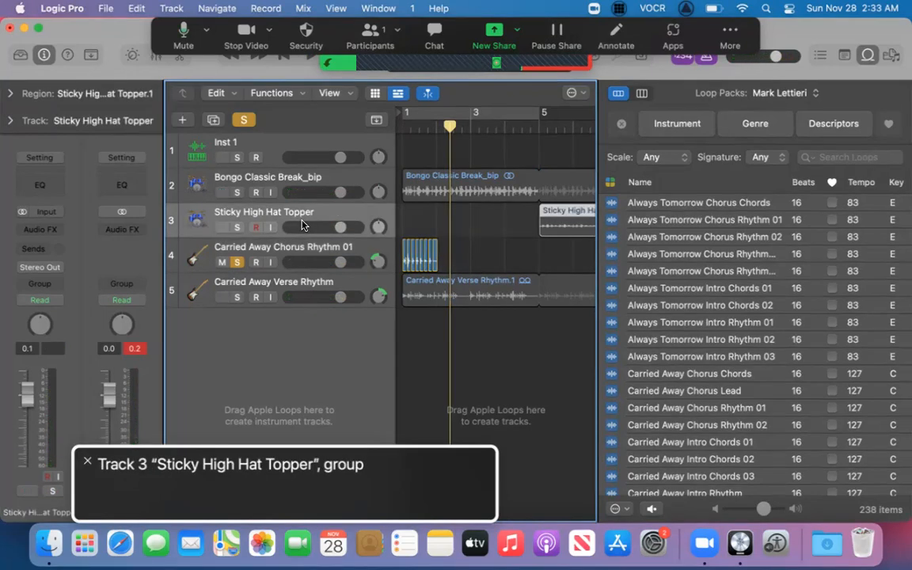
key("Down")
key("Down")
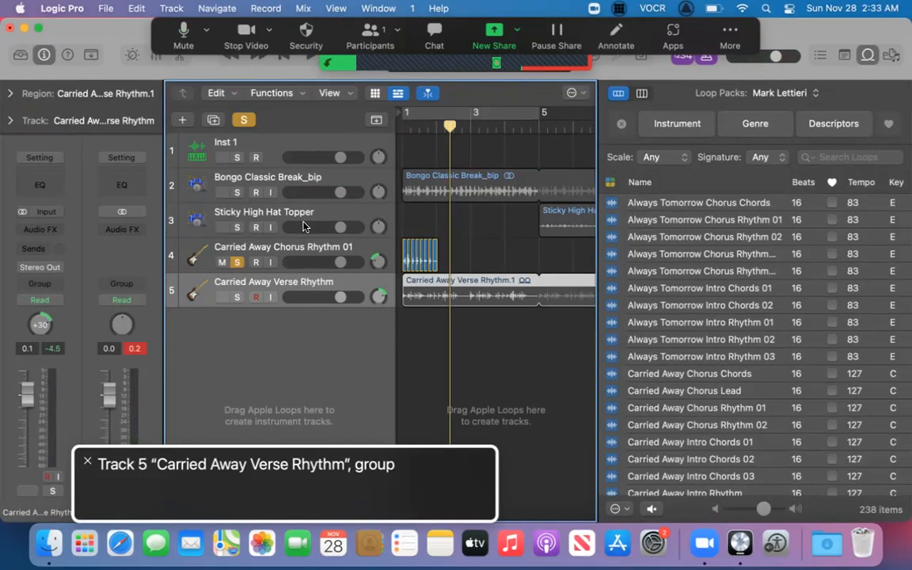
key("Up")
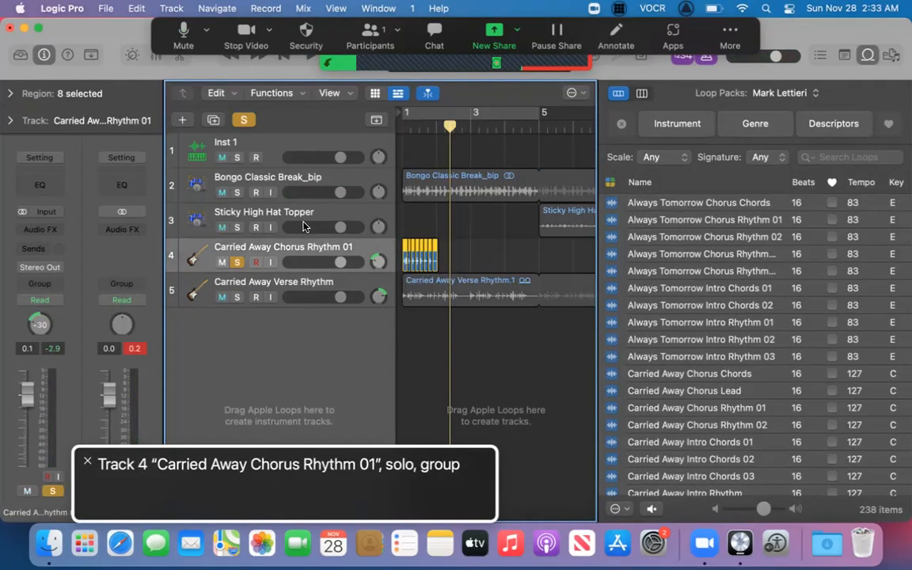
Play the soloed guitar slices, try looping them, and turn their looping off again.
key("space")
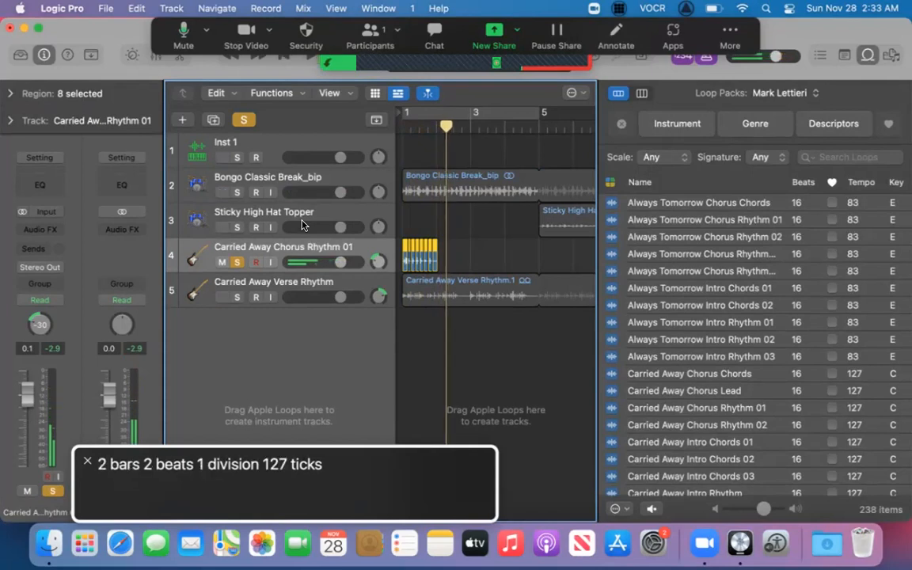
key("l")
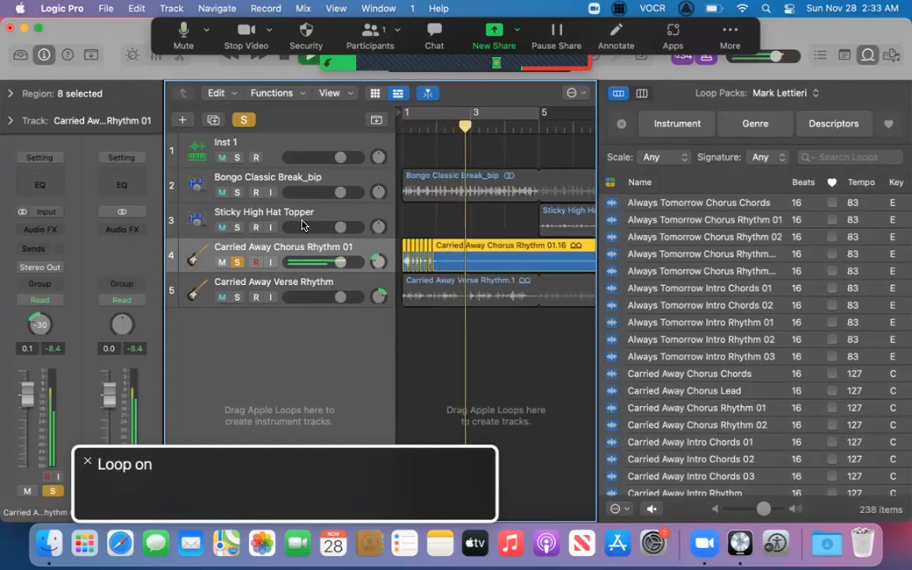
key("l")
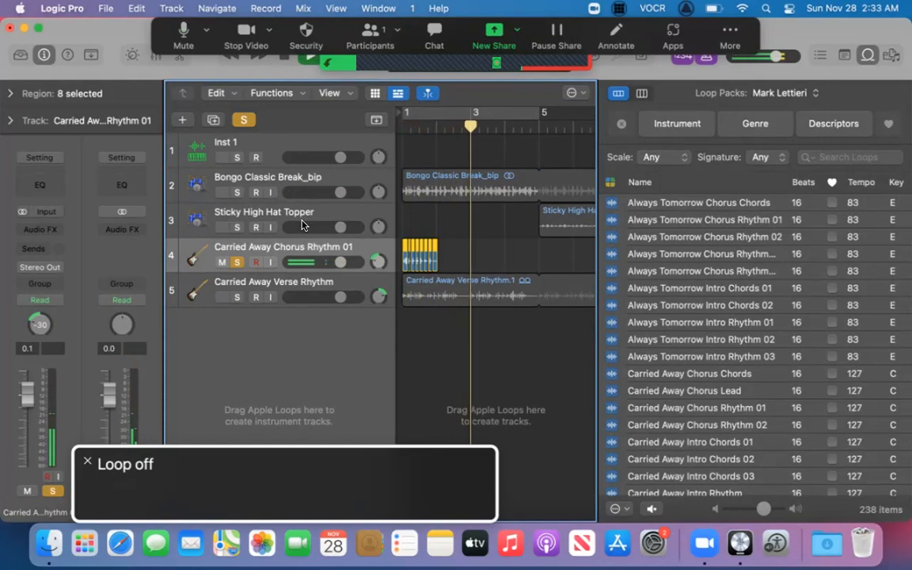
Bounce the eight guitar slices in place to a new track named Carried Away Chorus Rhythm 01_bip, muting the source regions.
key("Return")
key("Down")
key("Up")
key("ctrl+b")
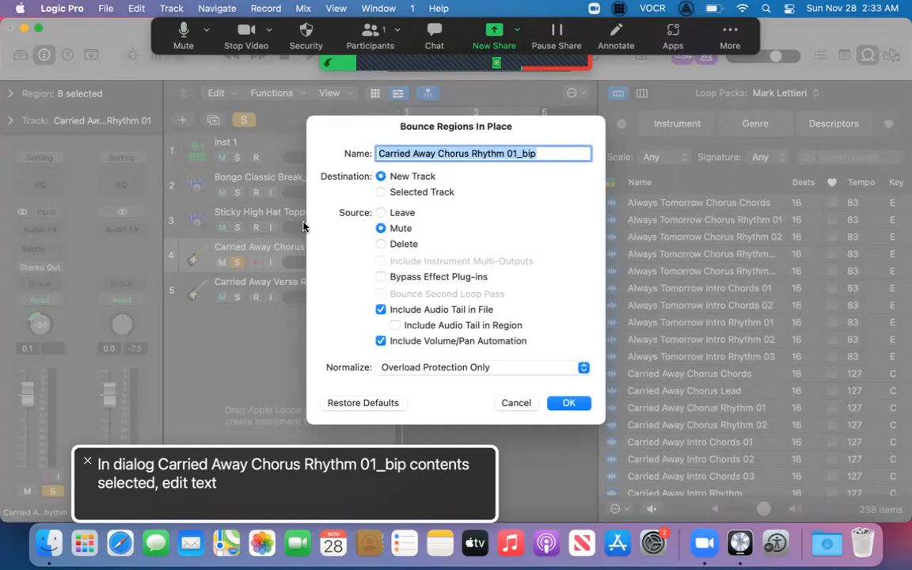
key("ctrl+alt+Right")
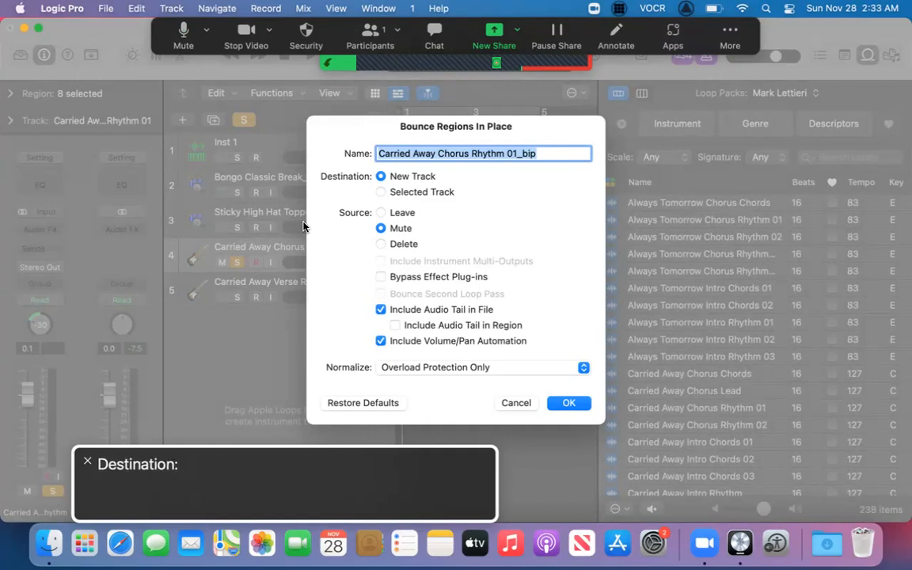
key("ctrl+alt+Left")
key("Tab")
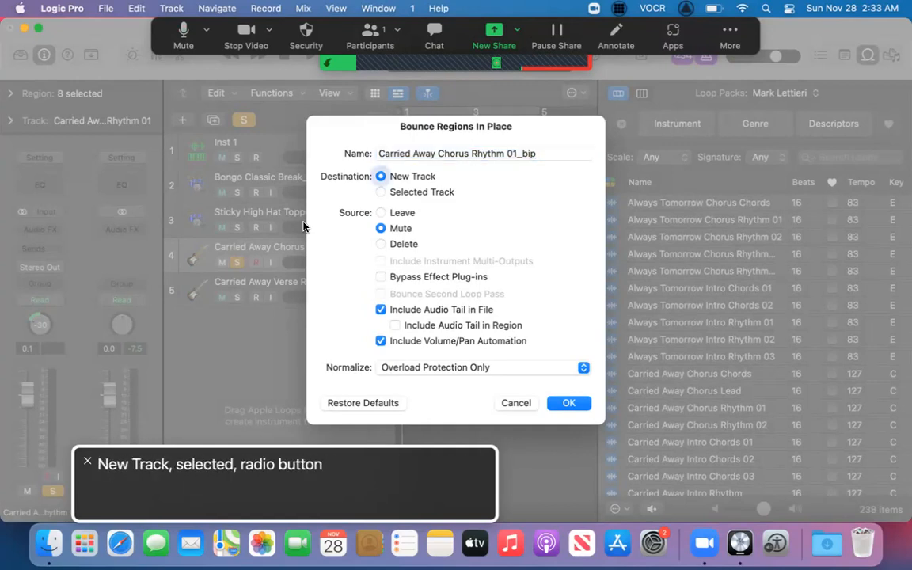
key("Tab")
key("Tab")
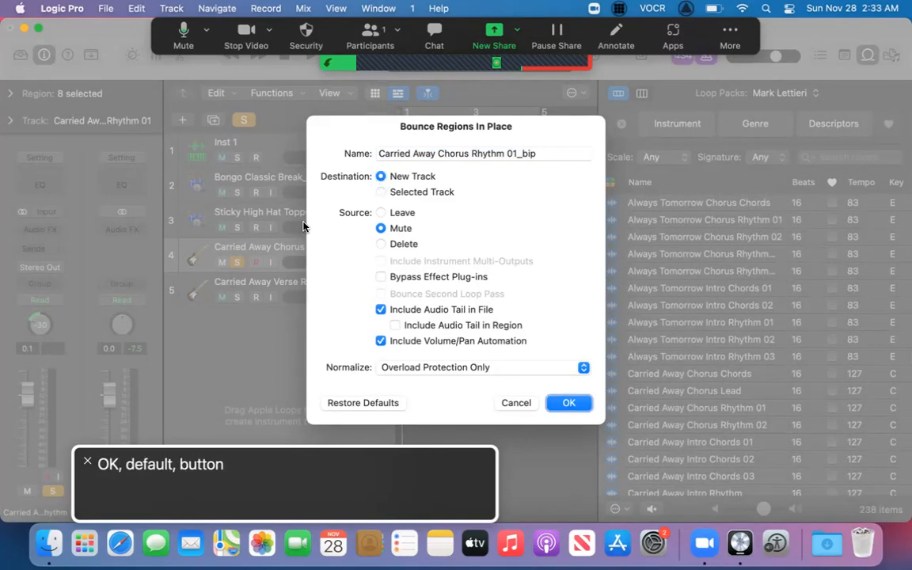
key("Return")
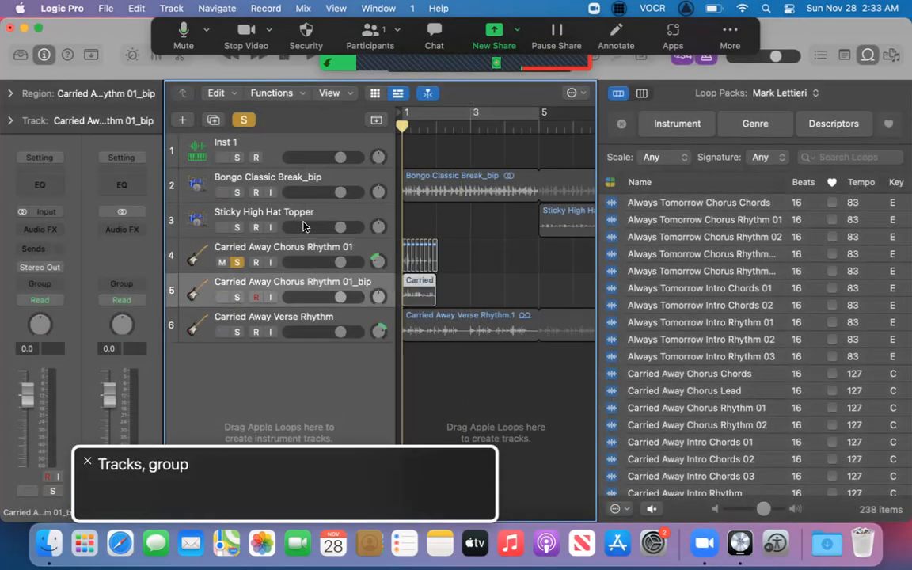
Select the bounced Carried Away Chorus Rhythm 01_bip track and start playback from bar 1.
key("Up")
key("Down")
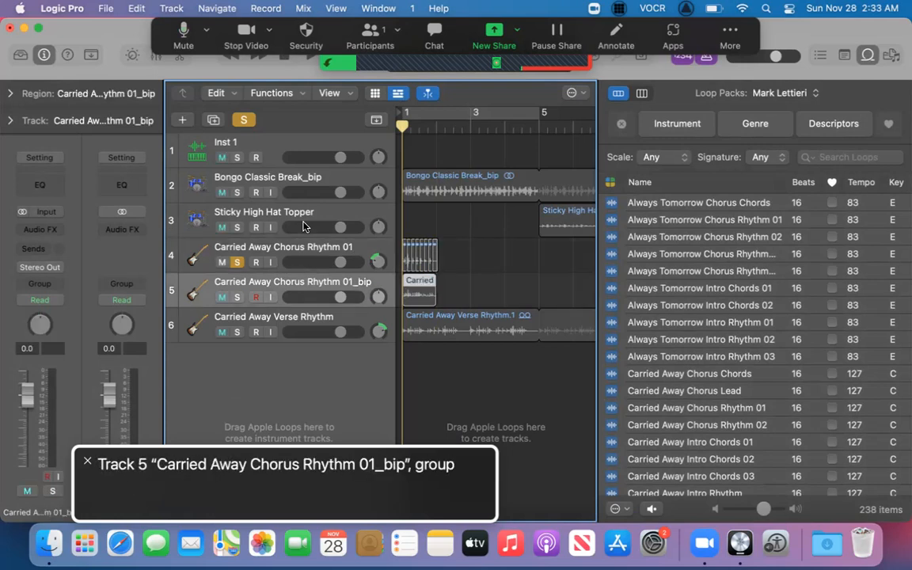
key("Down")
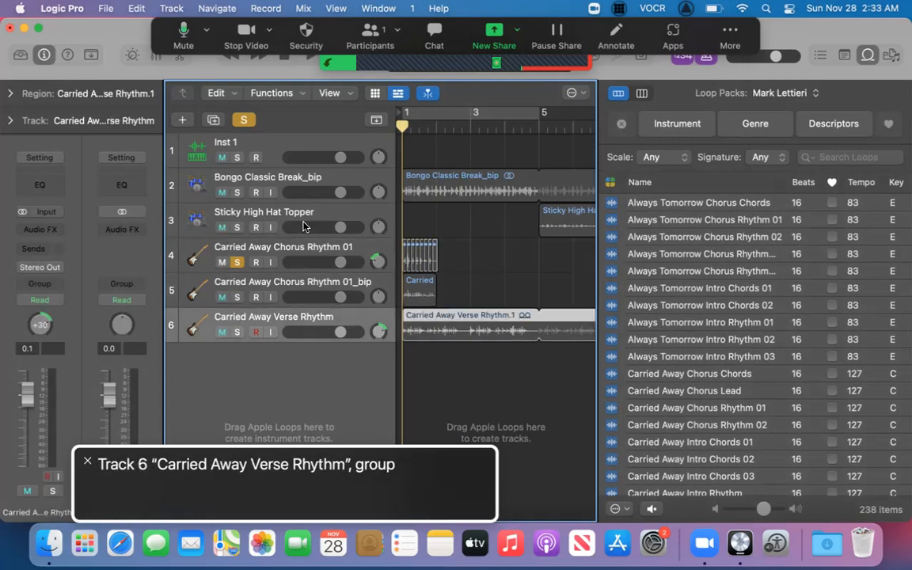
key("Up")
key("space")
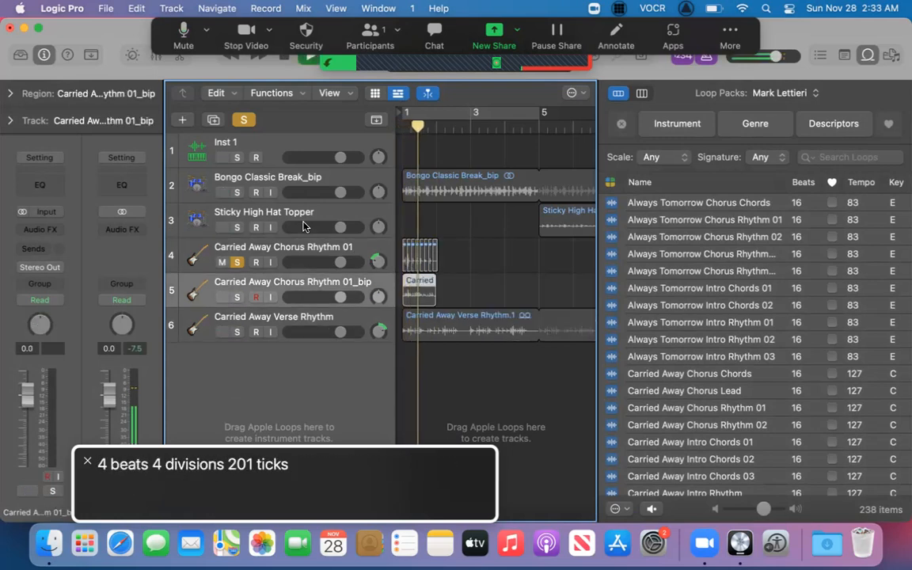
Turn off solo on the original Carried Away Chorus Rhythm 01 track and return the playhead to bar 1.
key("Up")
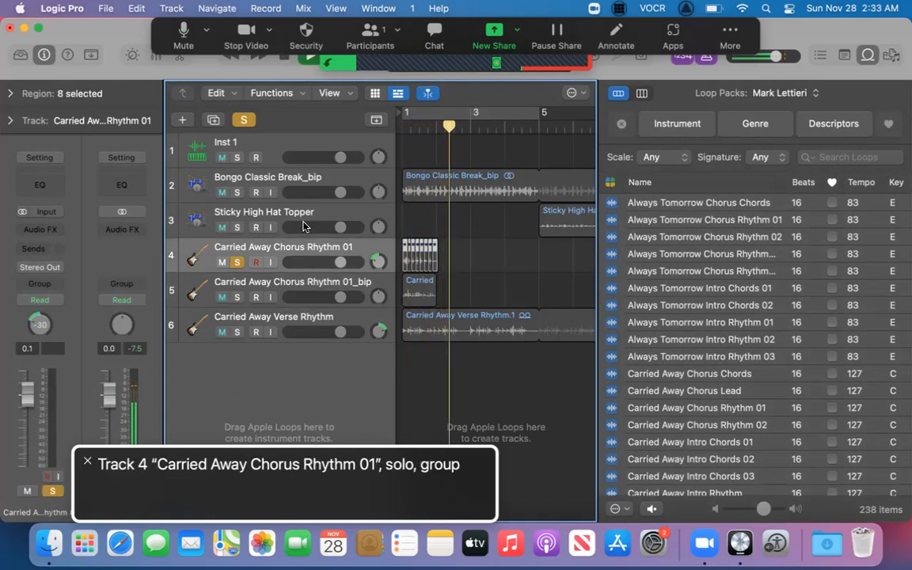
key("s")
key("Return")
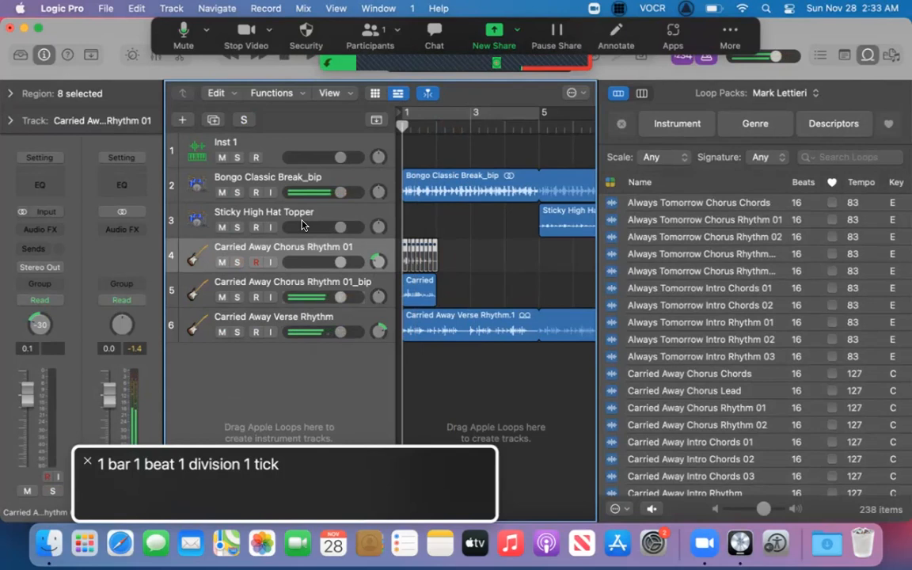
Loop the Carried Away Chorus Rhythm 01_bip region and listen to its track soloed before returning to bar 1.
key("Down")
key("l")
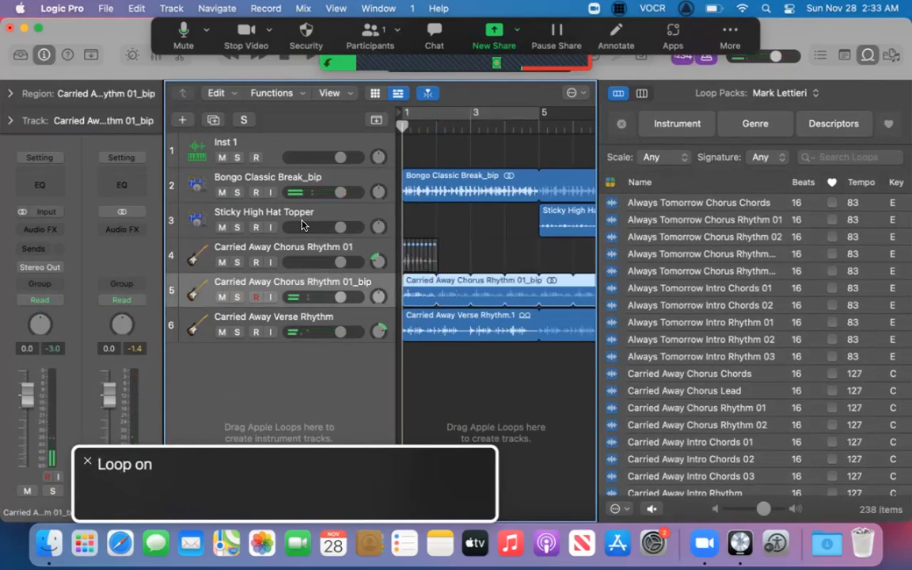
key("s")
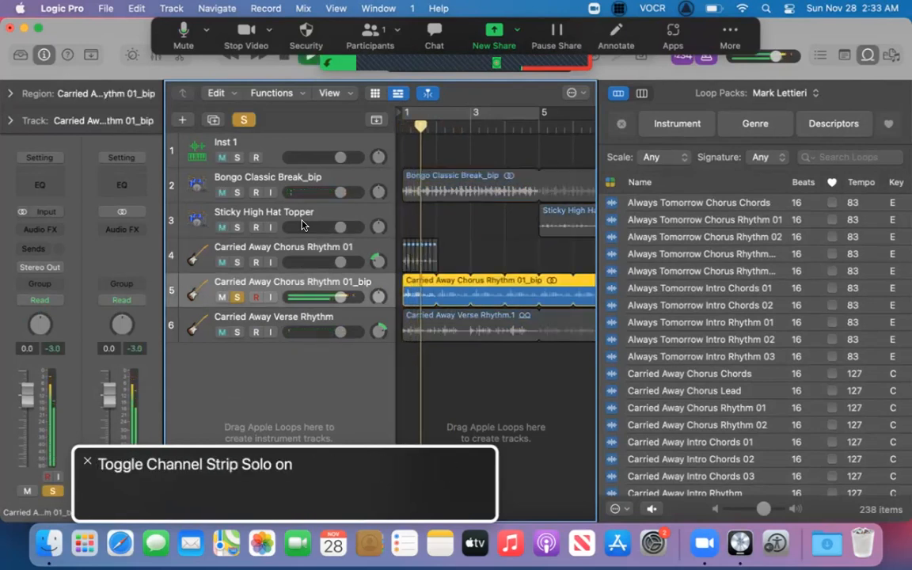
key("Return")
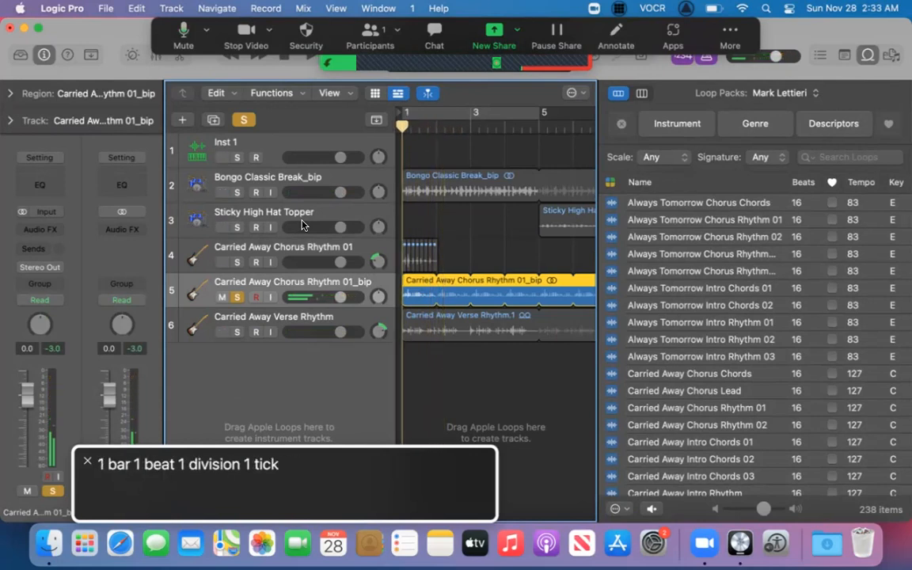
Turn off the bounced track's solo and play all tracks from bar 1 with the metronome off.
key("s")
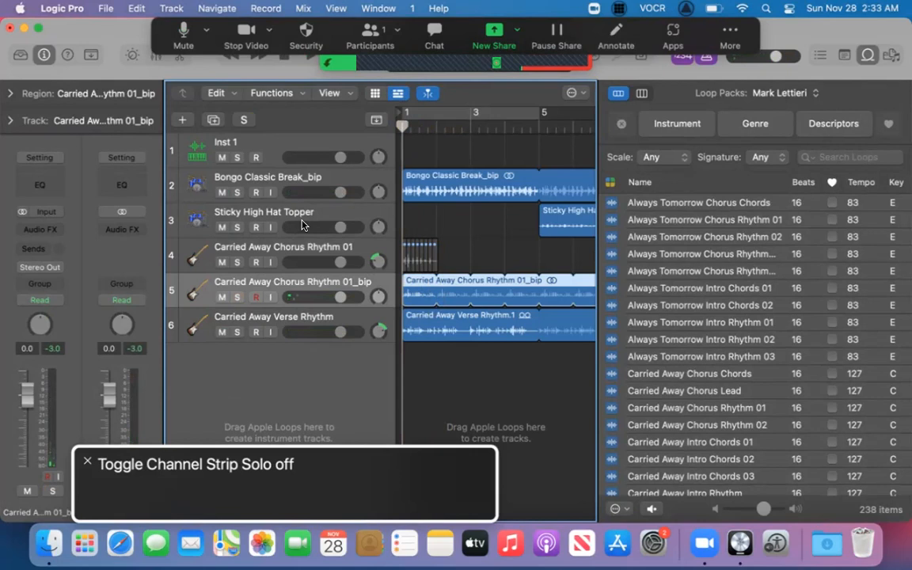
key("Return")
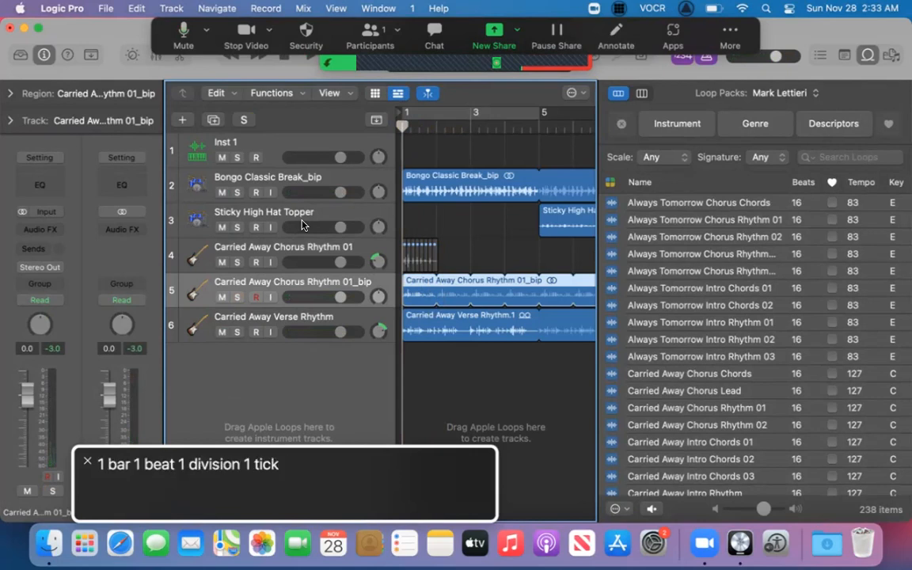
key("space")
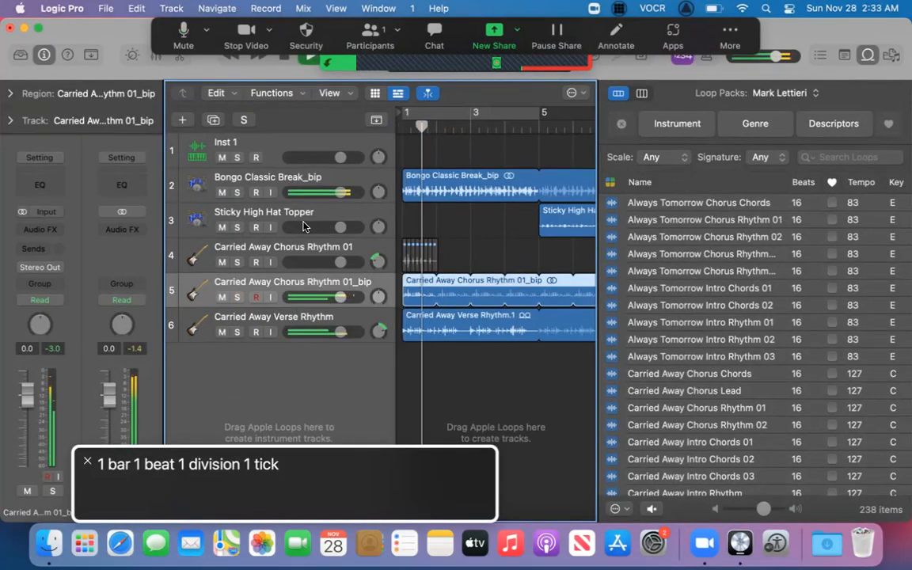
key("k")
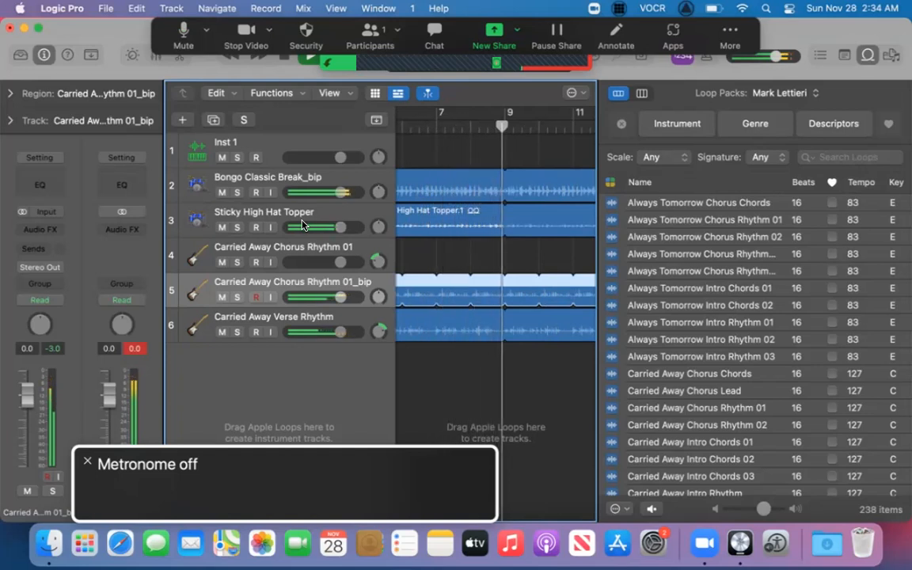
Return the playhead to bar 1 and switch to Zoom.
key("Return")
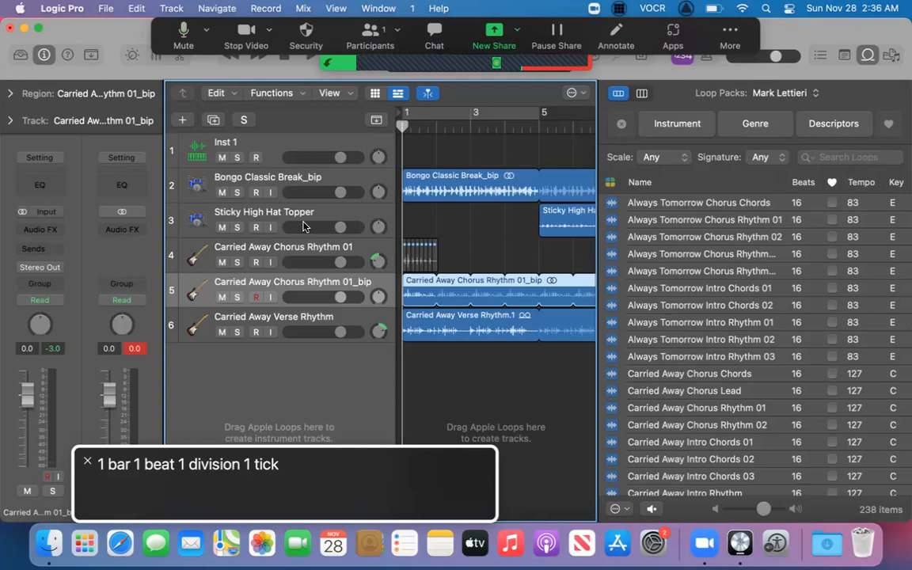
key("cmd+Tab")
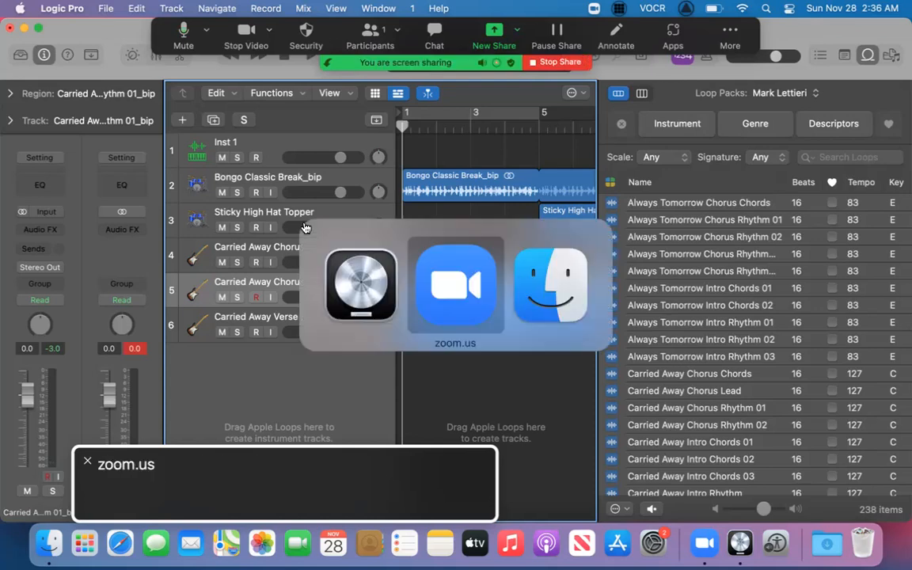